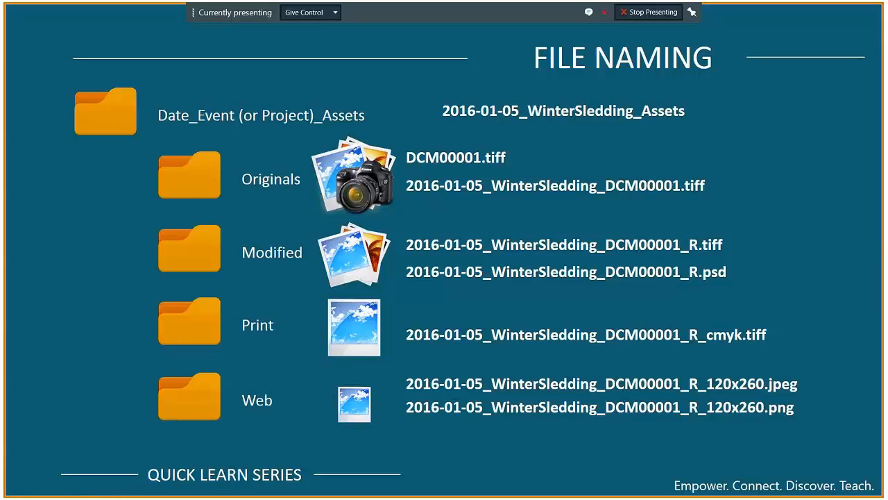
# Step: Advance to the Basic Steps slide, then switch to Chrome and view the CMS Training Website's homepage slideshow images
pyautogui.press('Right')
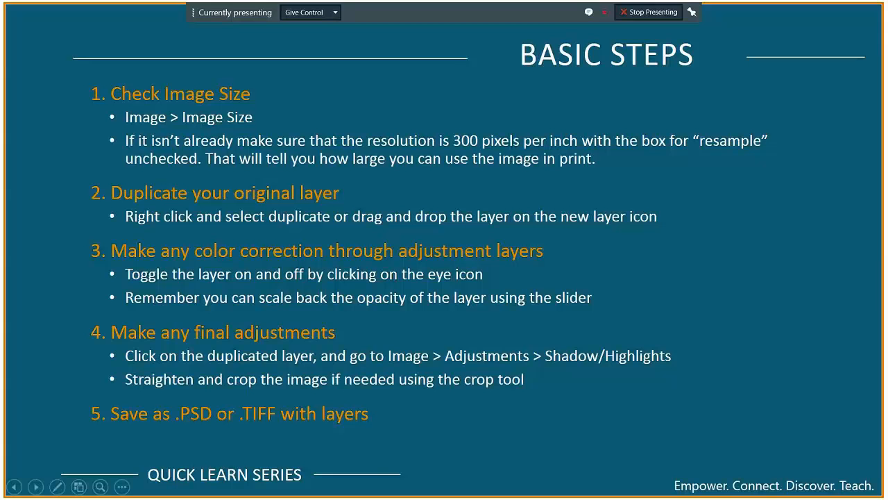
pyautogui.press('super')
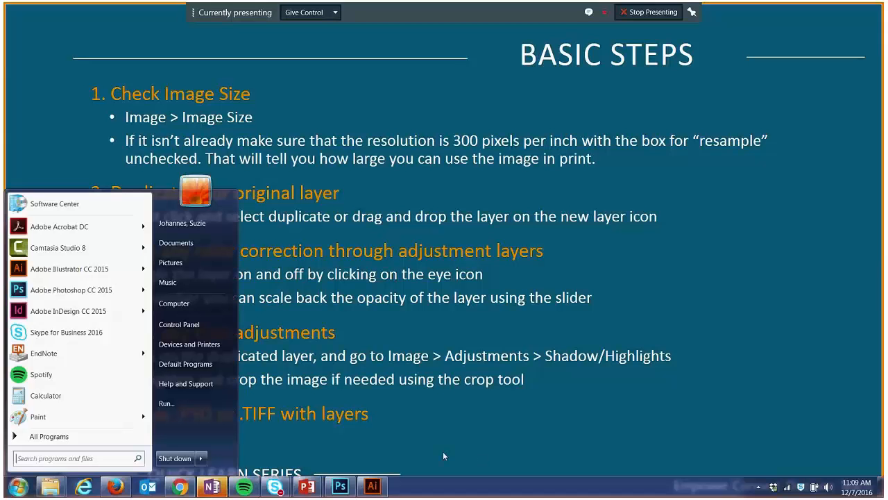
pyautogui.click(184, 485)
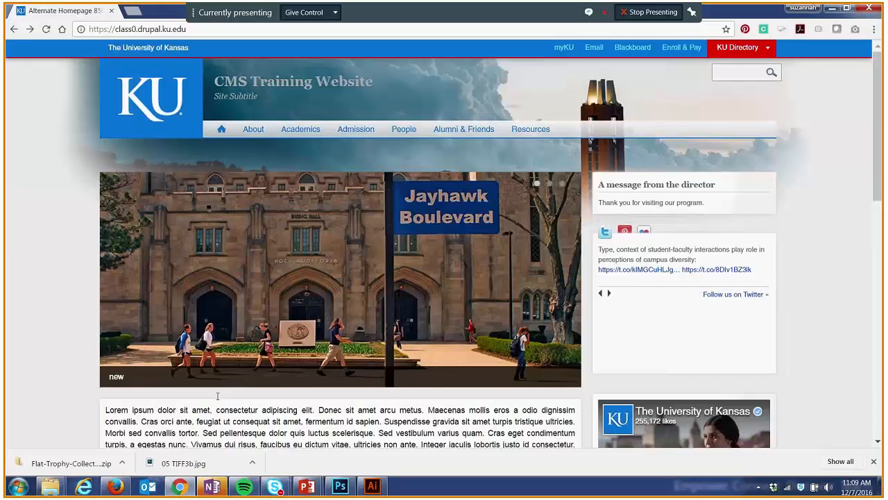
pyautogui.click(549, 185)
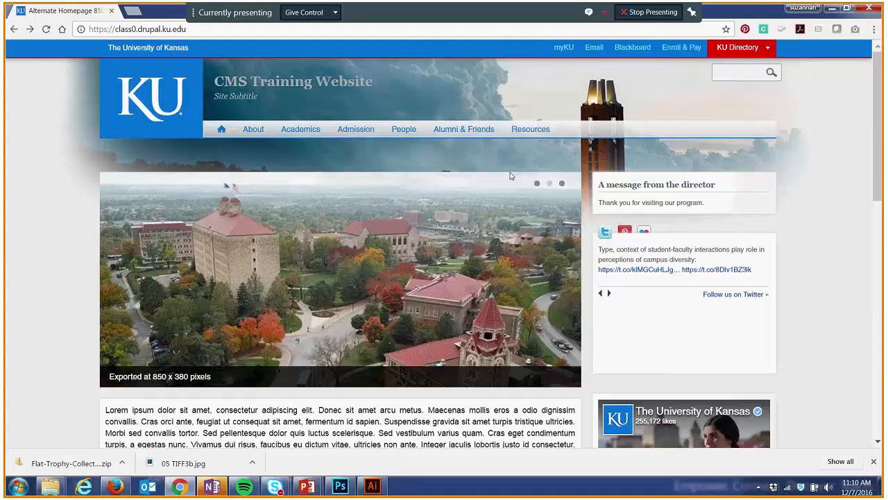
pyautogui.click(562, 185)
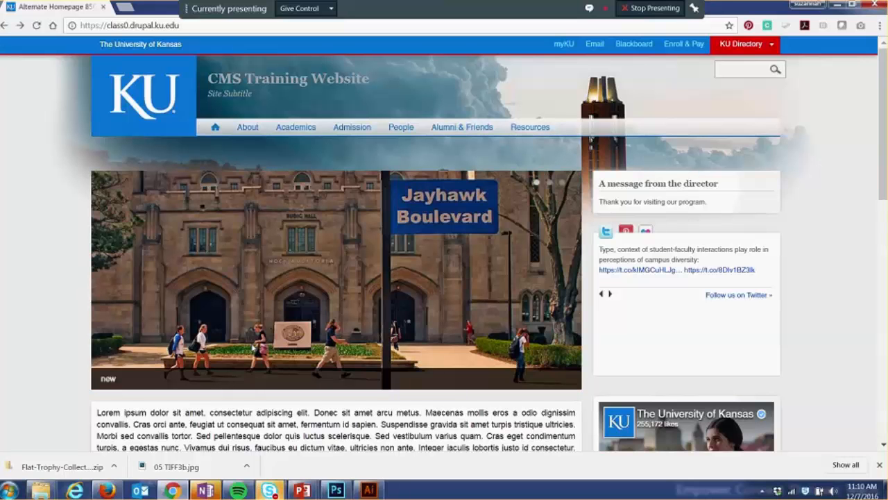
pyautogui.click(837, 6)
# Step: Open the o-UNIVERSITY-OF-KANSAS-KU-facebook image from the Example1_Assets _Originals folder in Photoshop
pyautogui.press('super')
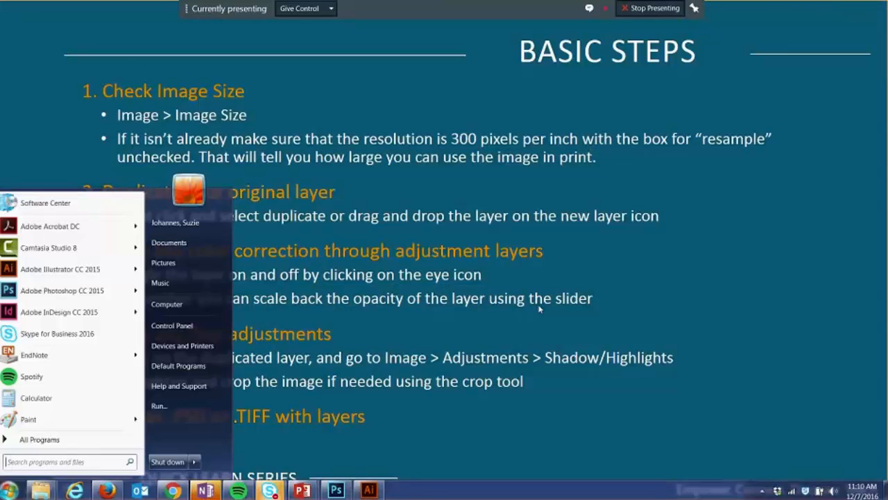
pyautogui.click(46, 490)
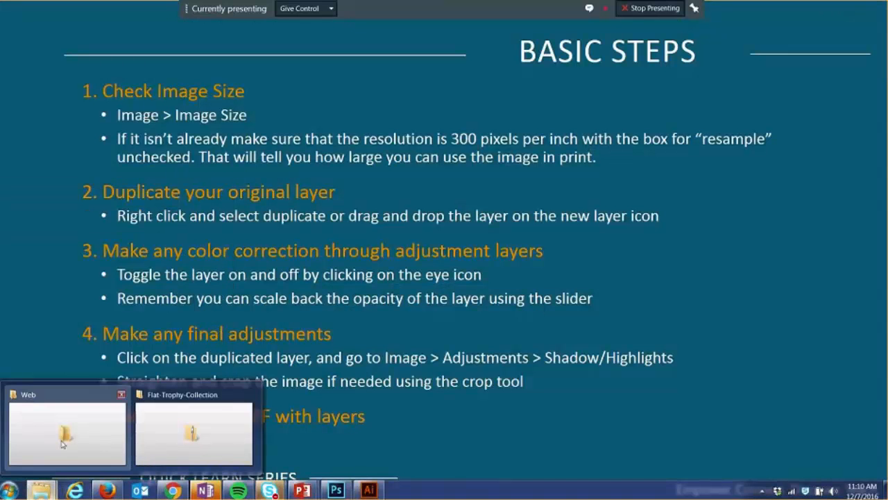
pyautogui.click(61, 442)
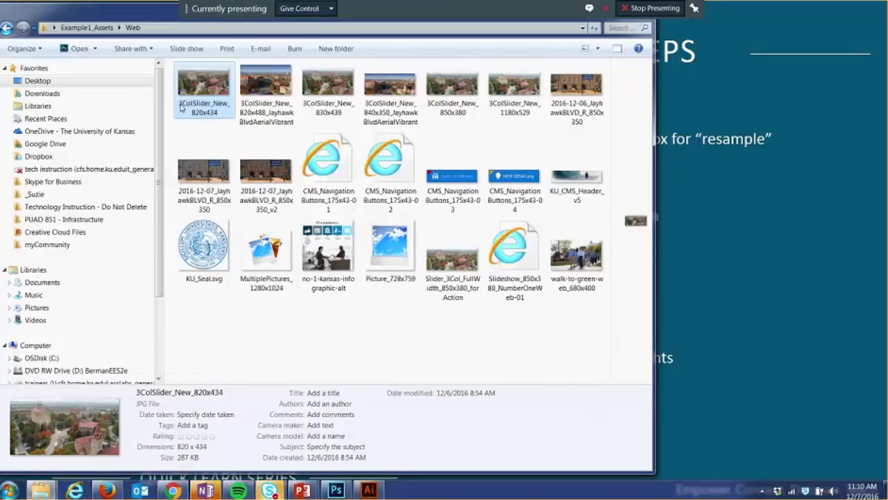
pyautogui.press('BackSpace')
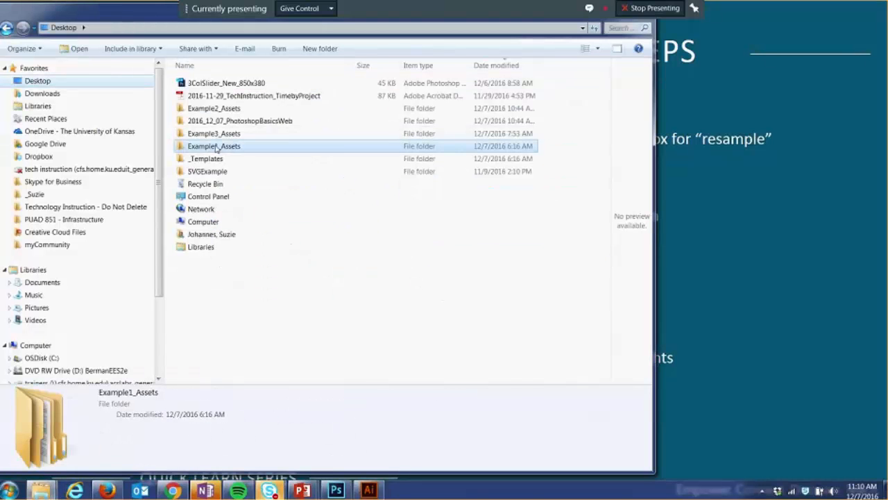
pyautogui.doubleClick(214, 147)
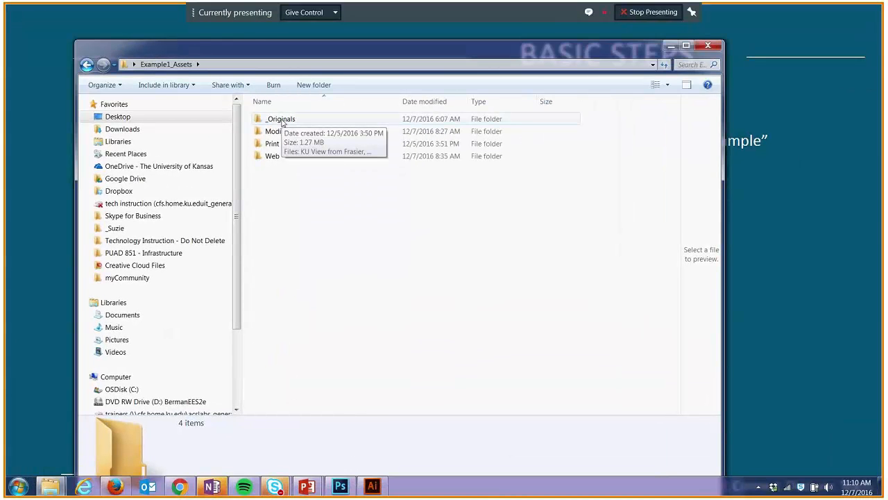
pyautogui.doubleClick(282, 122)
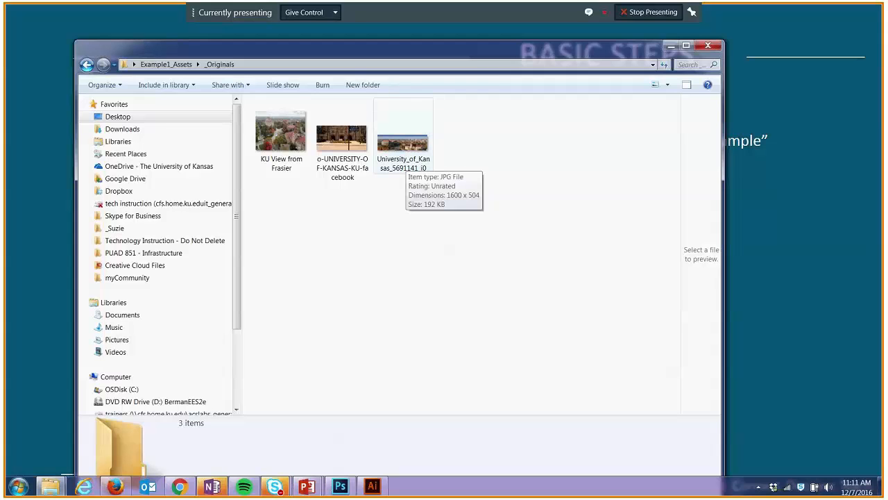
pyautogui.click(342, 142)
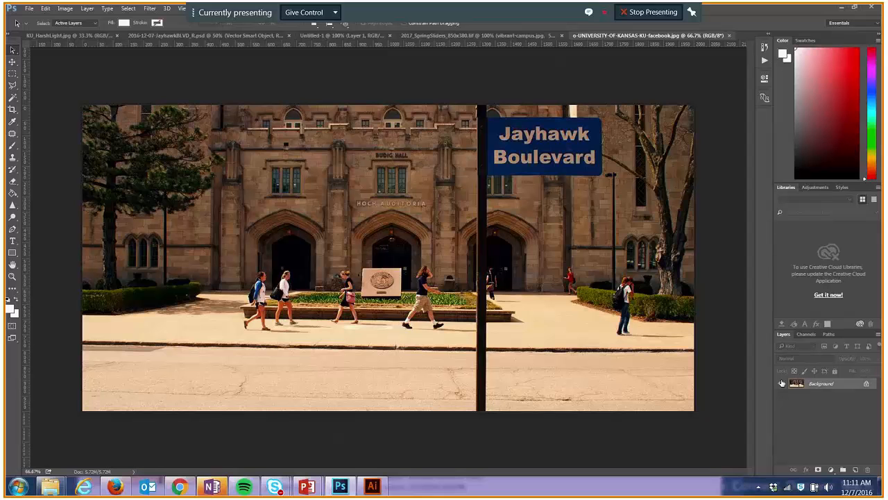
# Step: Duplicate the Background layer as "Background copy" and toggle the original layer's visibility off and back on
pyautogui.rightClick(826, 385)
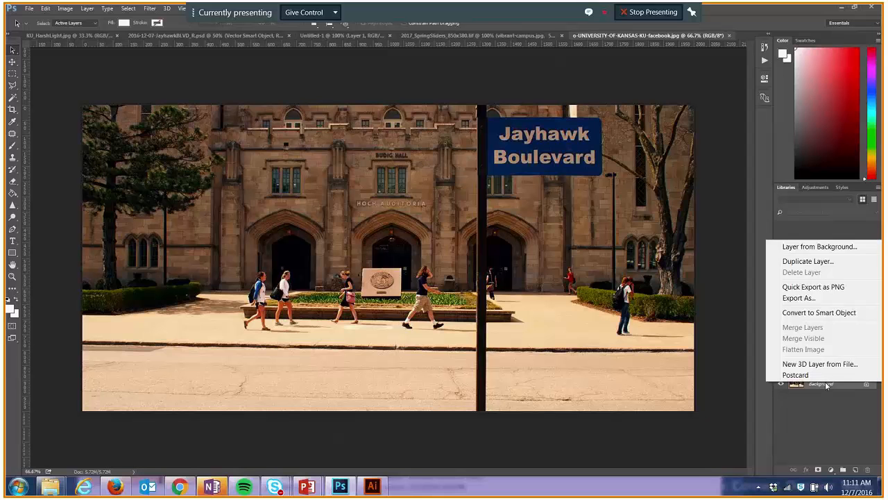
pyautogui.click(831, 261)
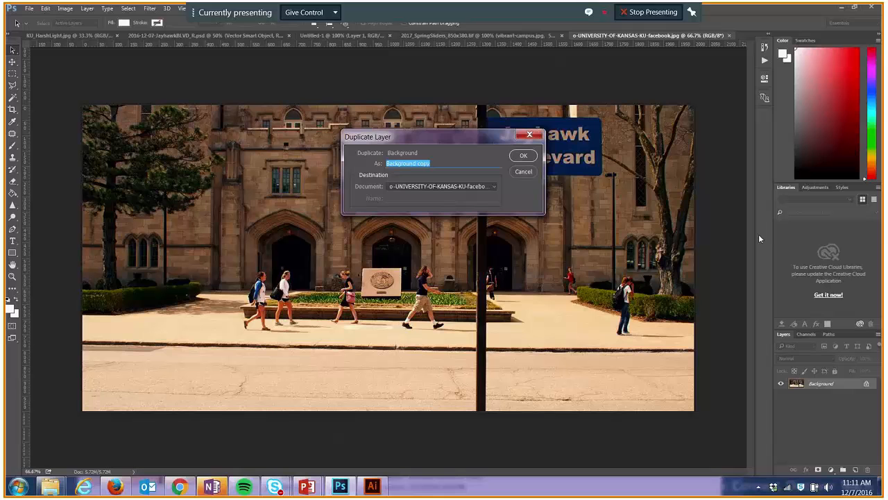
pyautogui.press('Return')
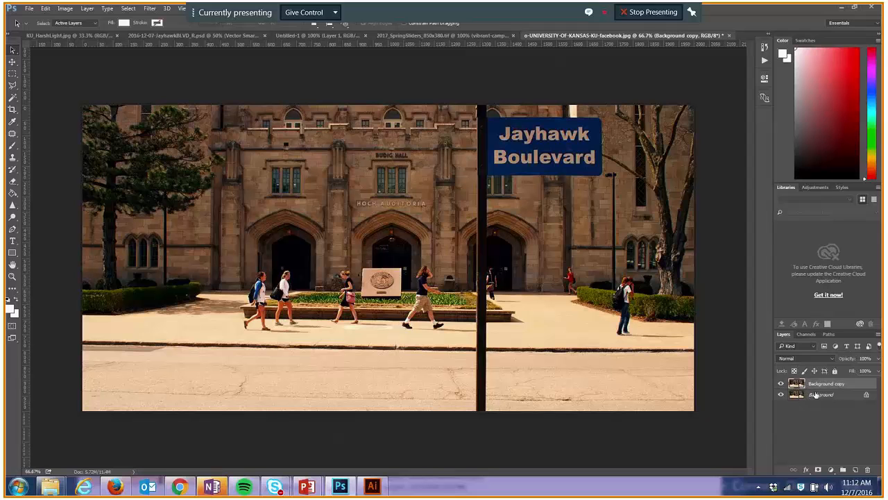
pyautogui.click(781, 395)
pyautogui.click(780, 394)
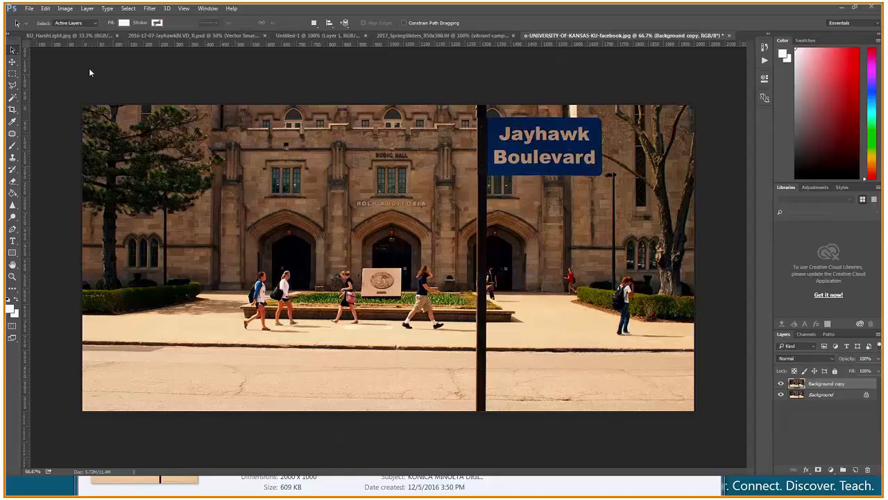
pyautogui.click(65, 8)
pyautogui.moveTo(77, 38)
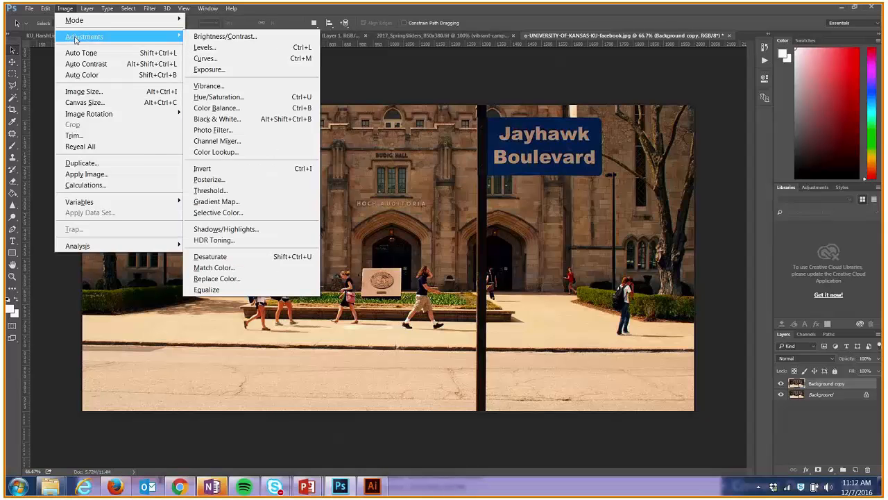
pyautogui.click(719, 180)
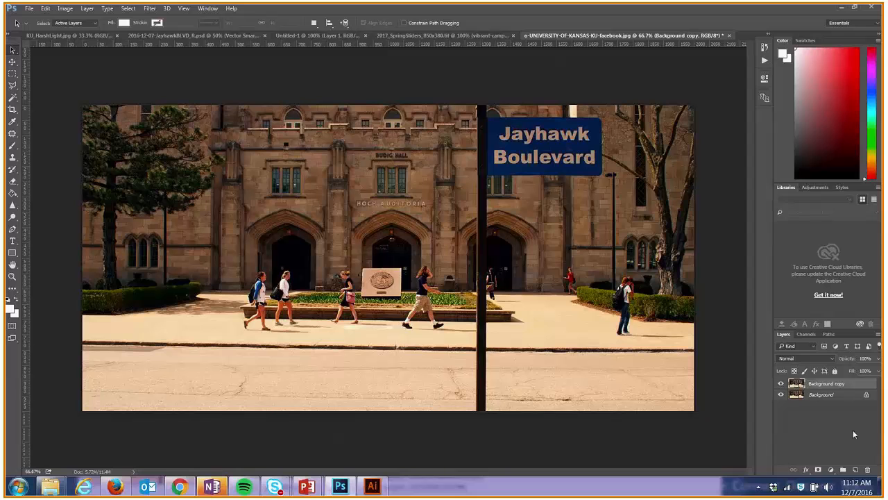
pyautogui.click(832, 469)
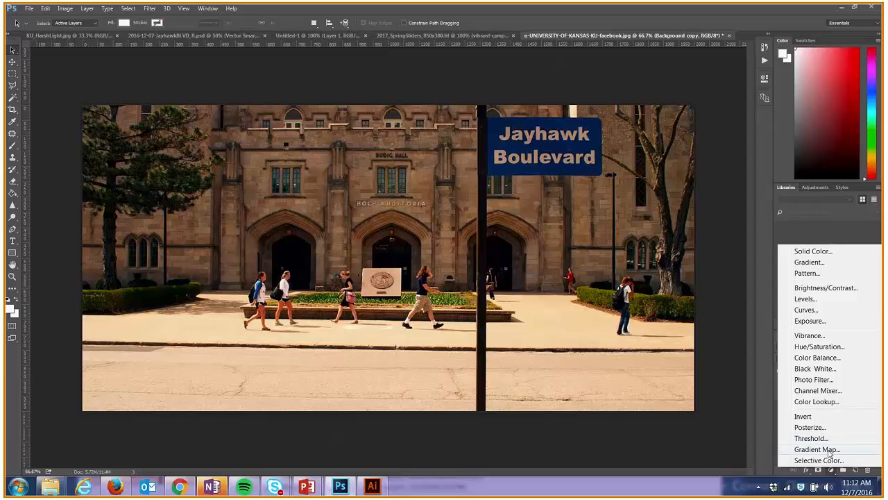
pyautogui.click(858, 9)
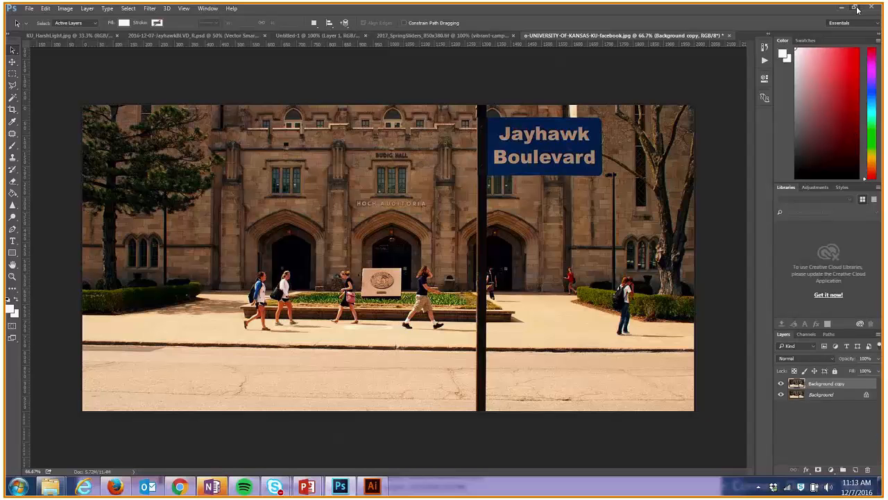
pyautogui.click(856, 8)
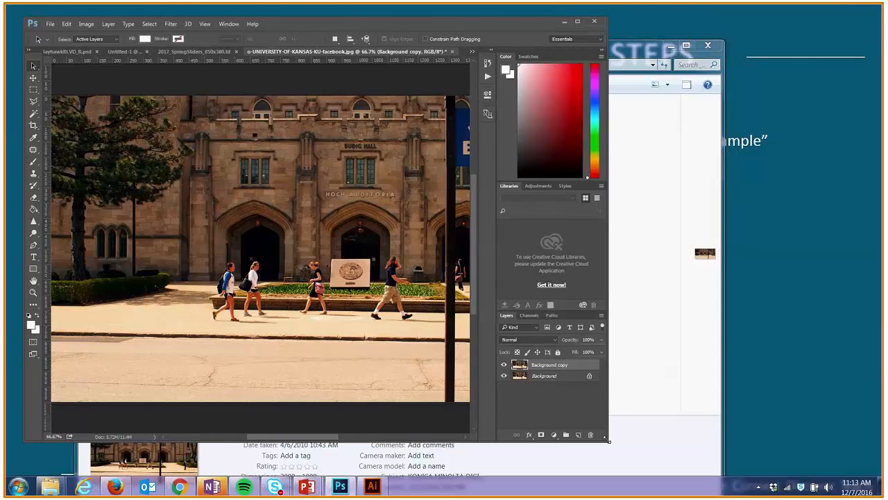
pyautogui.moveTo(608, 440); pyautogui.dragTo(857, 338)
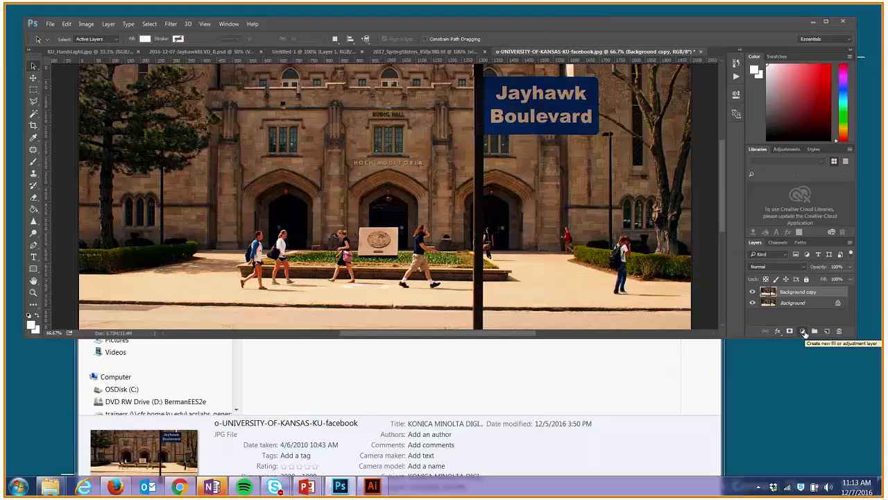
pyautogui.click(804, 331)
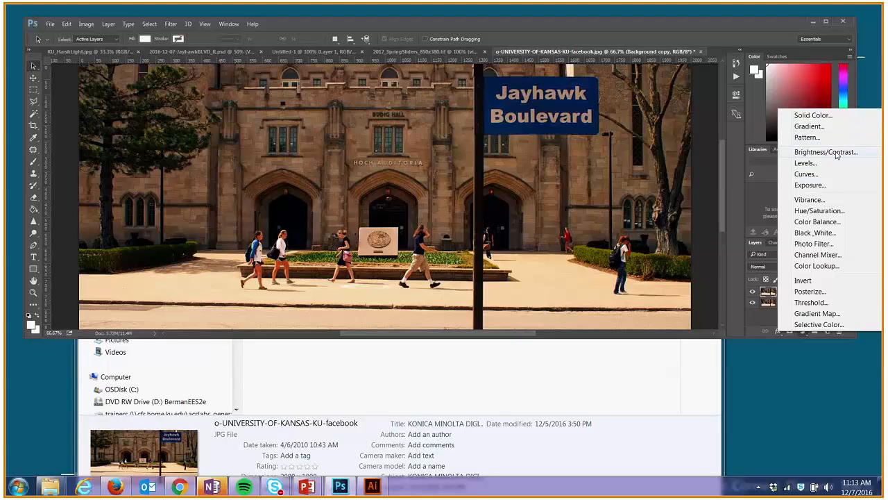
pyautogui.click(827, 23)
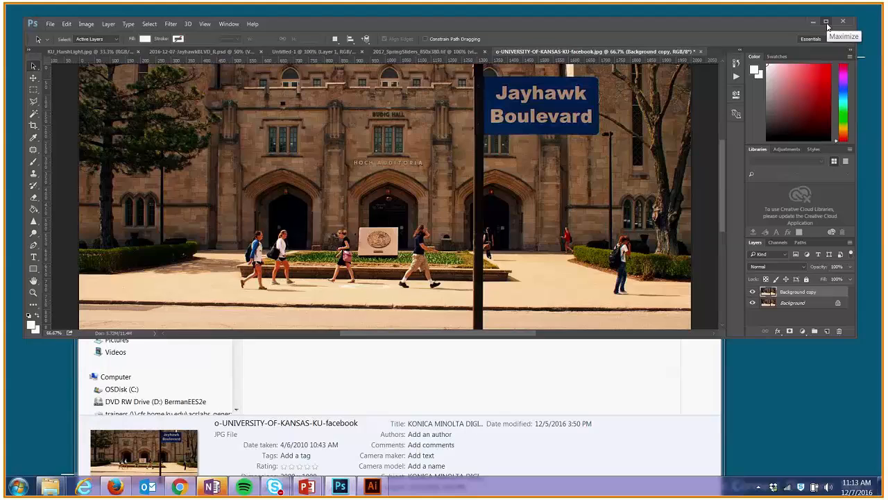
pyautogui.click(828, 22)
# Step: Add a Brightness/Contrast adjustment layer above the Background copy with brightness -40 and contrast -50
pyautogui.click(833, 471)
pyautogui.click(826, 287)
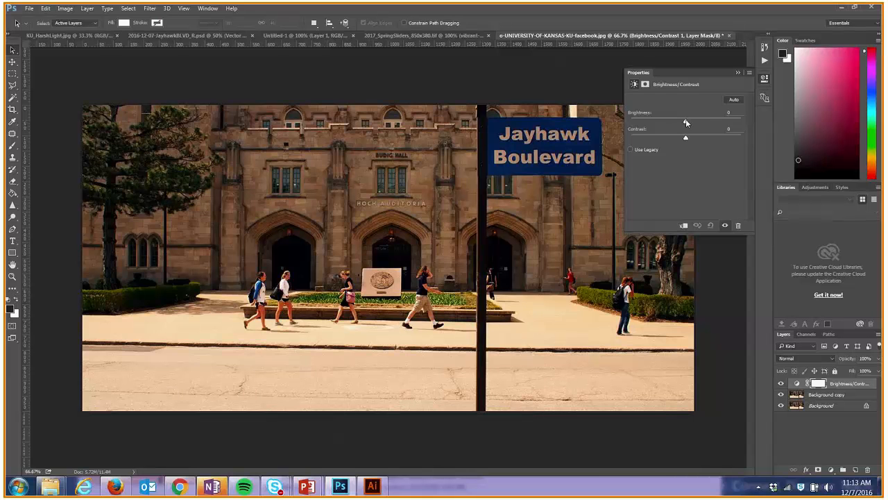
pyautogui.moveTo(685, 123); pyautogui.dragTo(672, 122)
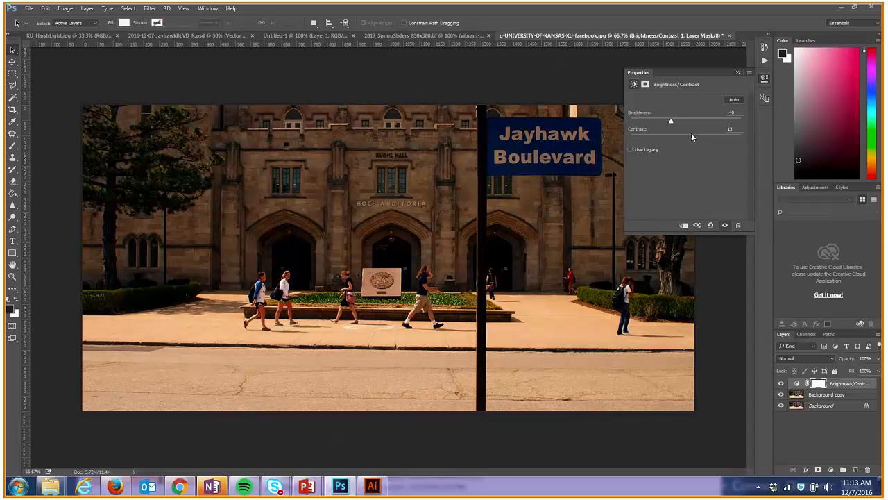
pyautogui.moveTo(691, 134); pyautogui.dragTo(321, 168)
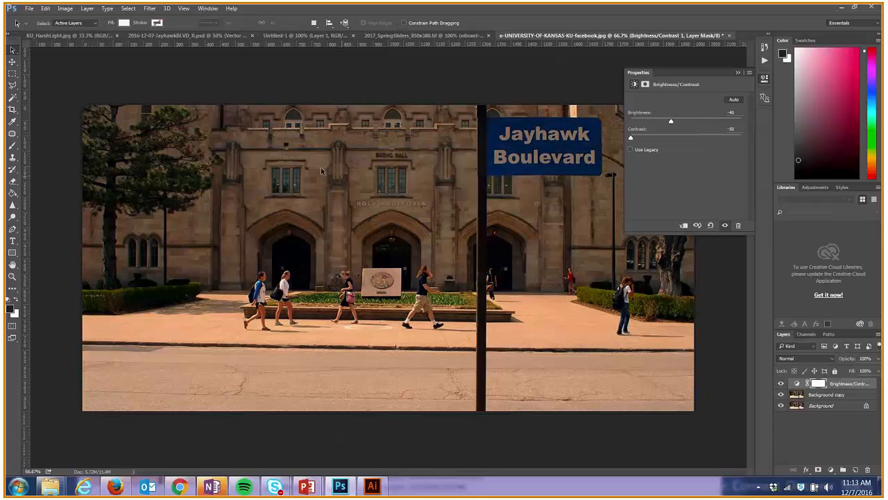
pyautogui.click(738, 73)
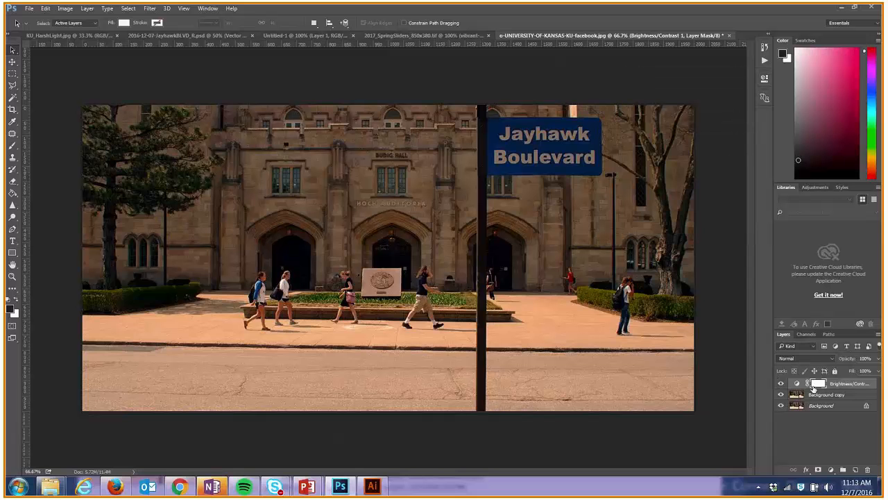
# Step: Compare the photo with and without the Brightness/Contrast adjustment by repeatedly toggling that layer's visibility
pyautogui.click(782, 384)
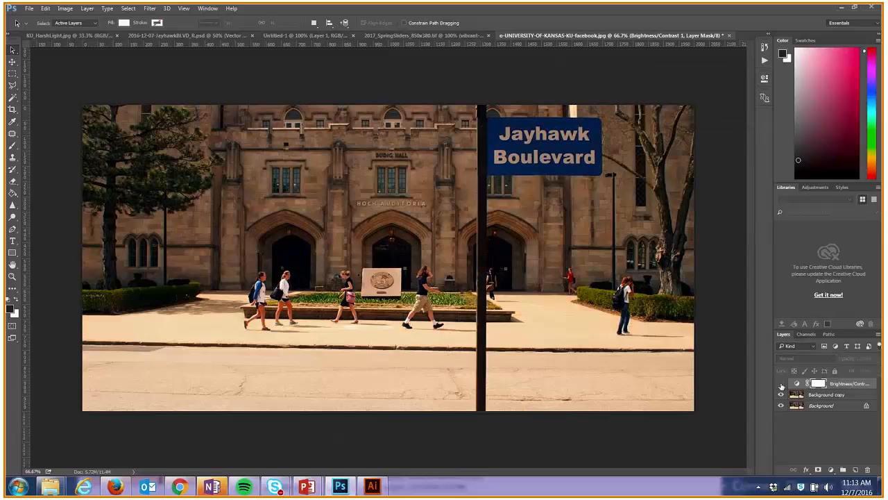
pyautogui.click(781, 384)
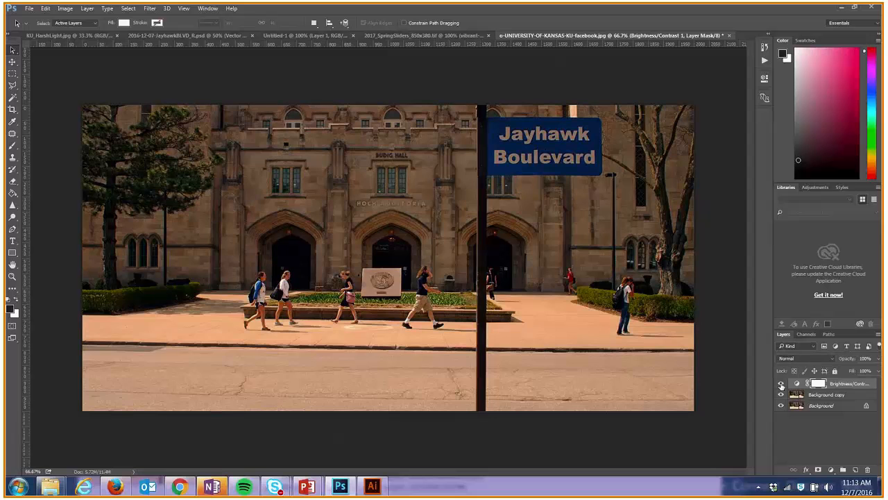
pyautogui.click(782, 384)
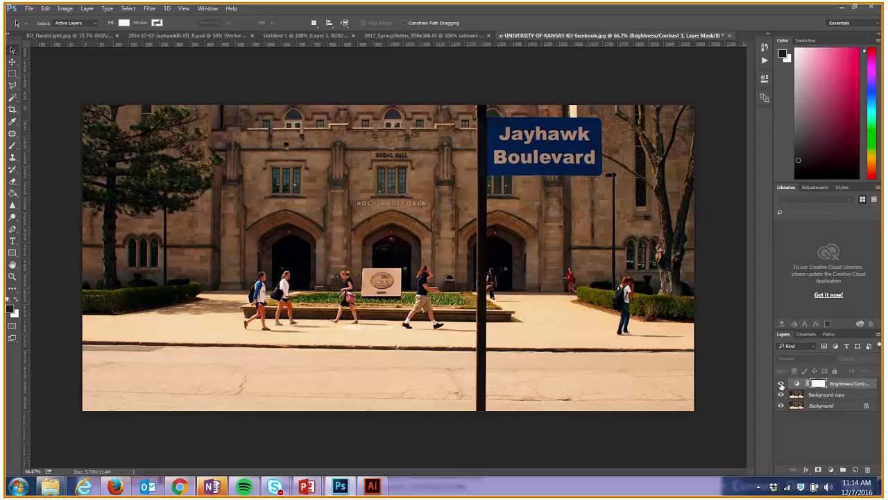
pyautogui.click(781, 384)
pyautogui.click(781, 383)
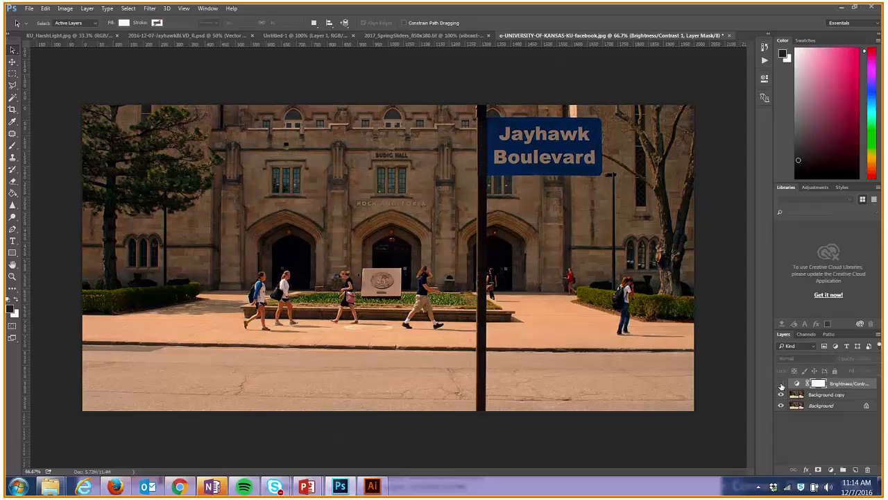
pyautogui.click(781, 384)
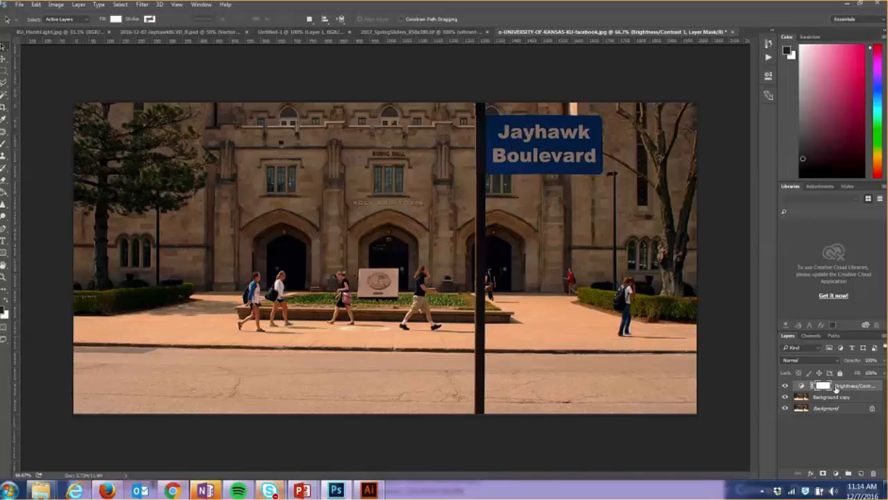
# Step: Try the opacity control of the Brightness/Contrast layer and reopen the layer's adjustment settings
pyautogui.click(884, 360)
pyautogui.moveTo(880, 373); pyautogui.dragTo(868, 389)
pyautogui.click(804, 386)
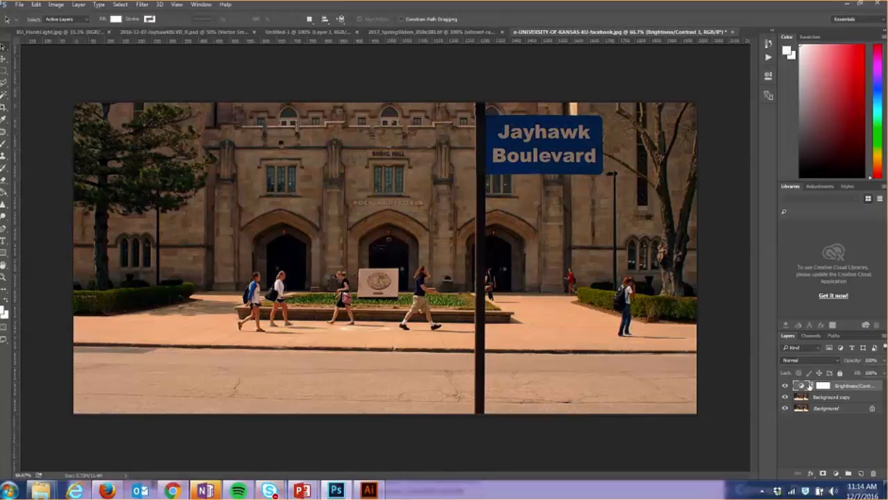
pyautogui.doubleClick(805, 386)
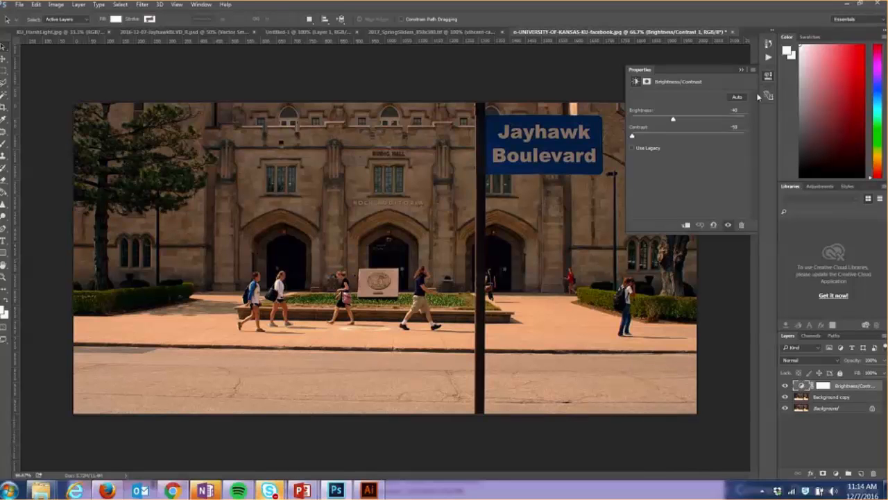
# Step: Set the Brightness/Contrast layer's contrast to -25 and clip the adjustment to the Background copy layer
pyautogui.moveTo(634, 136); pyautogui.dragTo(656, 140)
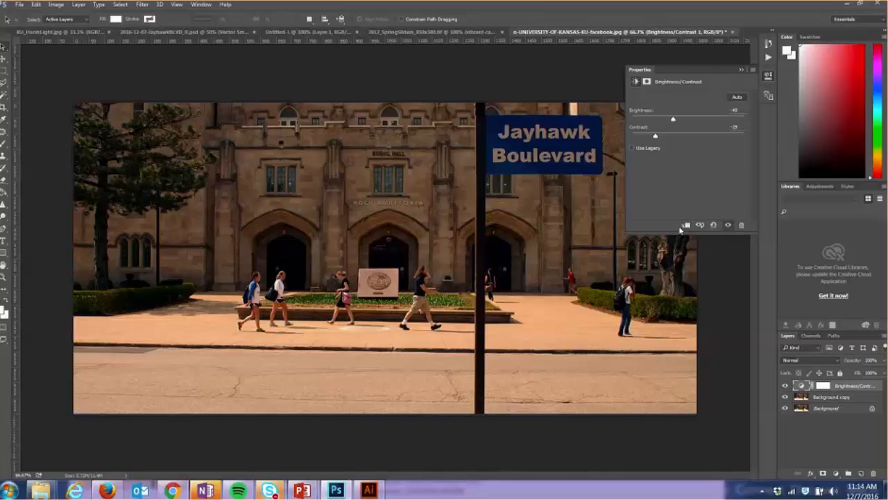
pyautogui.click(686, 226)
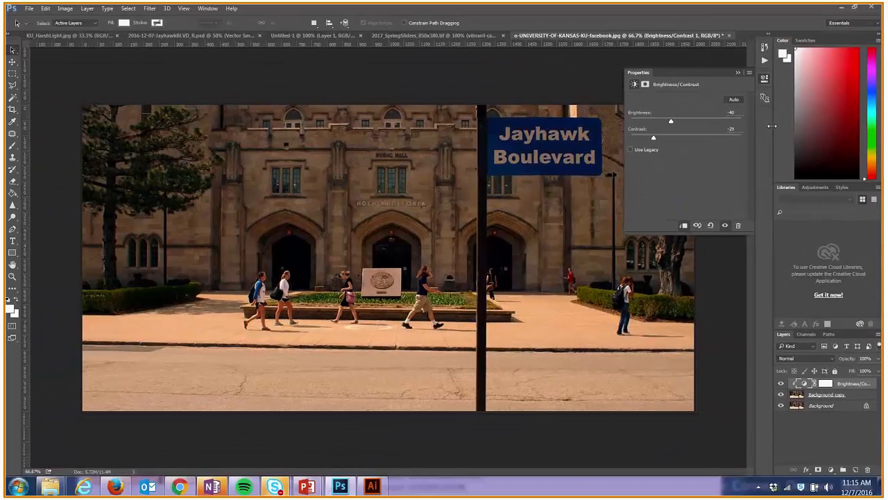
pyautogui.click(738, 73)
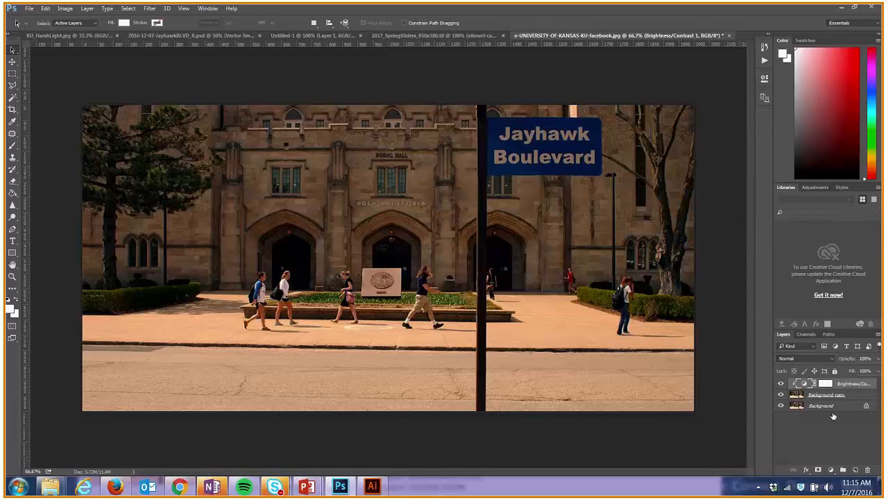
# Step: Add a Curves adjustment layer above the Brightness/Contrast layer
pyautogui.click(830, 470)
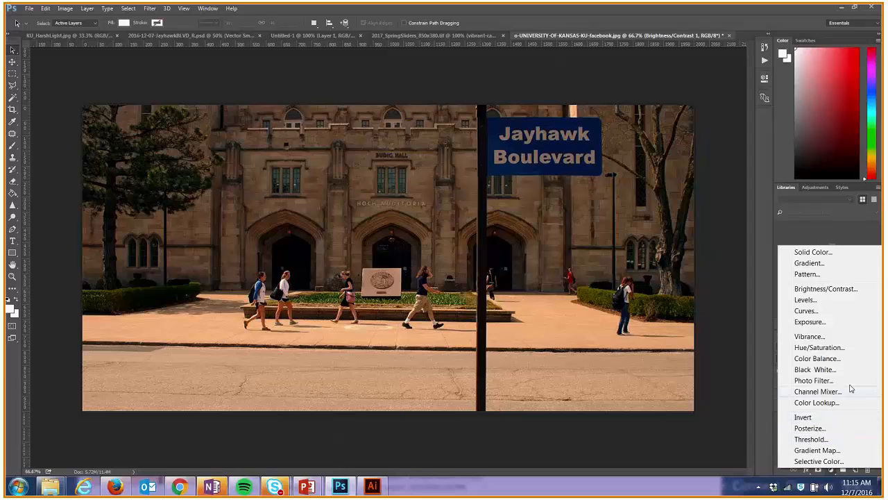
pyautogui.click(837, 311)
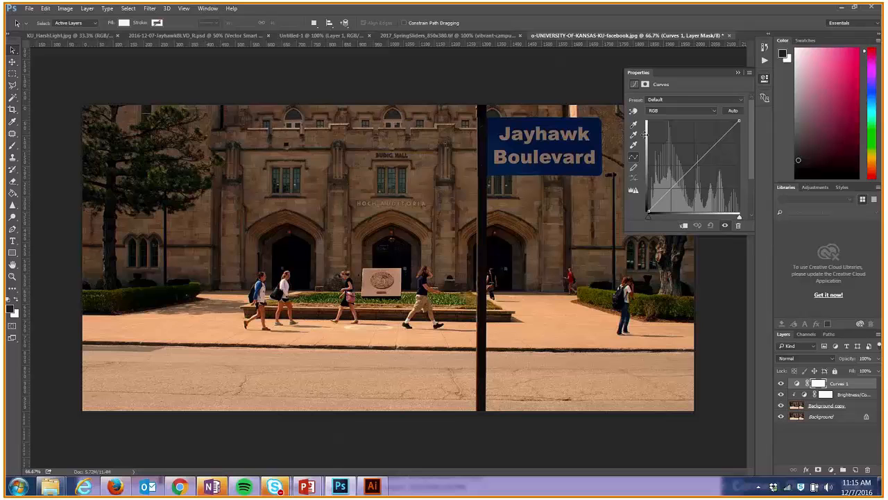
# Step: Try an S-shaped curve and the Increase Contrast (RGB) preset on the Curves layer, and reset it to default
pyautogui.click(708, 145)
pyautogui.moveTo(690, 169); pyautogui.dragTo(687, 179)
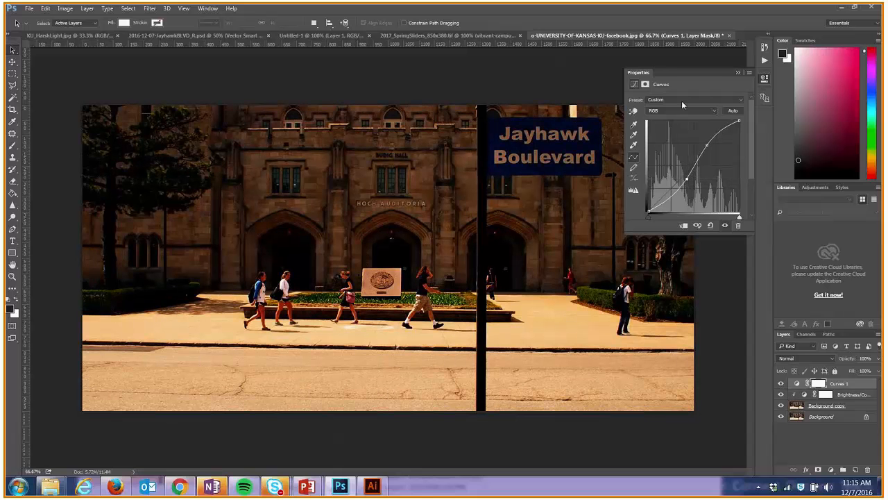
pyautogui.click(681, 100)
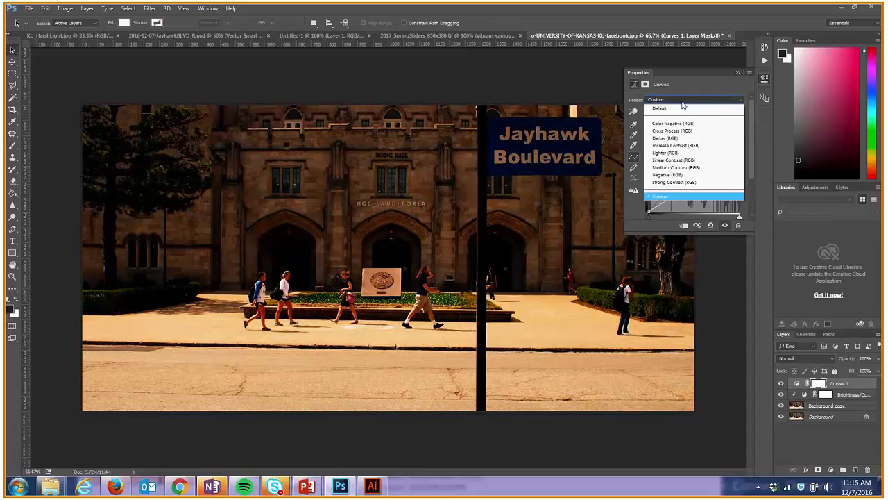
pyautogui.click(682, 148)
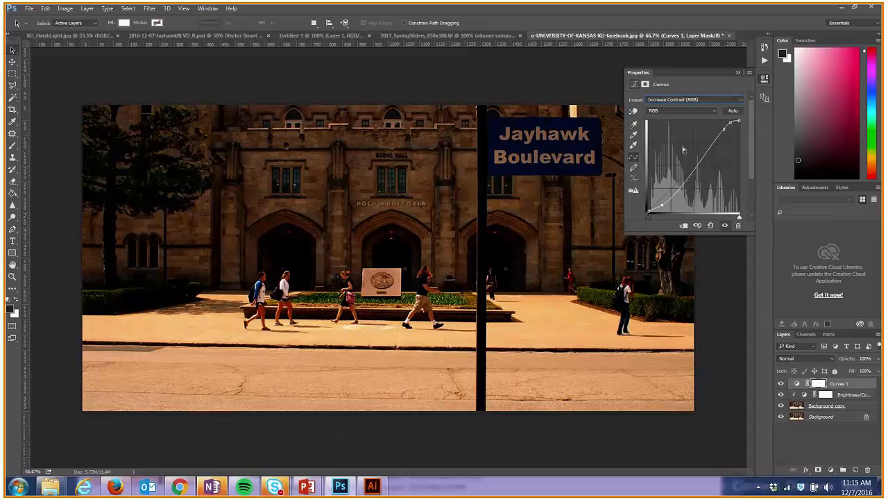
pyautogui.click(710, 225)
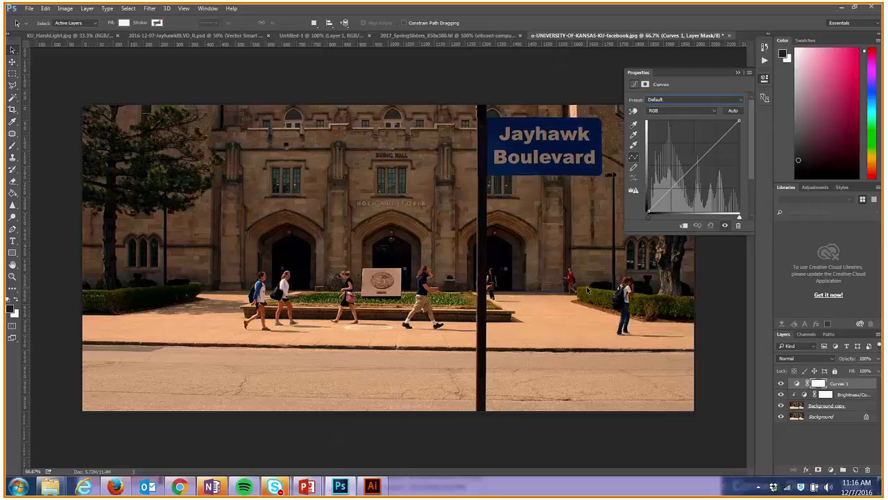
# Step: Neutralize the photo's warm color cast by sampling the gray road as the Curves layer's gray point
pyautogui.click(634, 135)
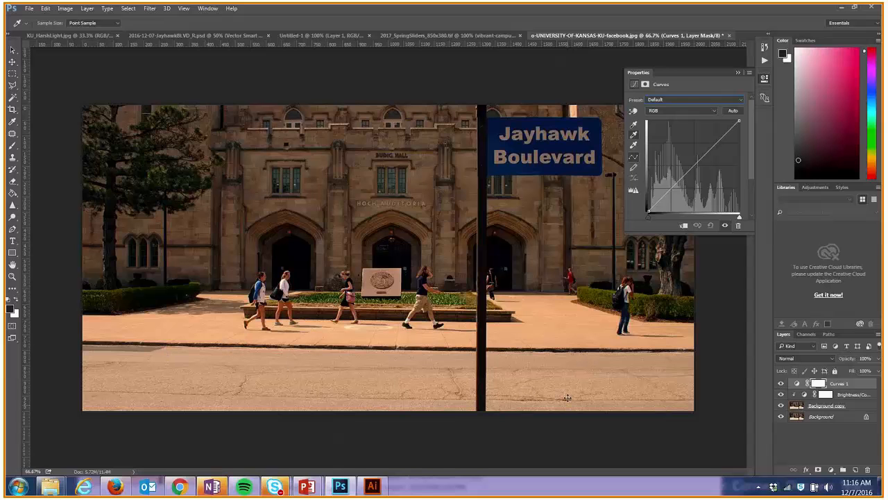
pyautogui.click(297, 402)
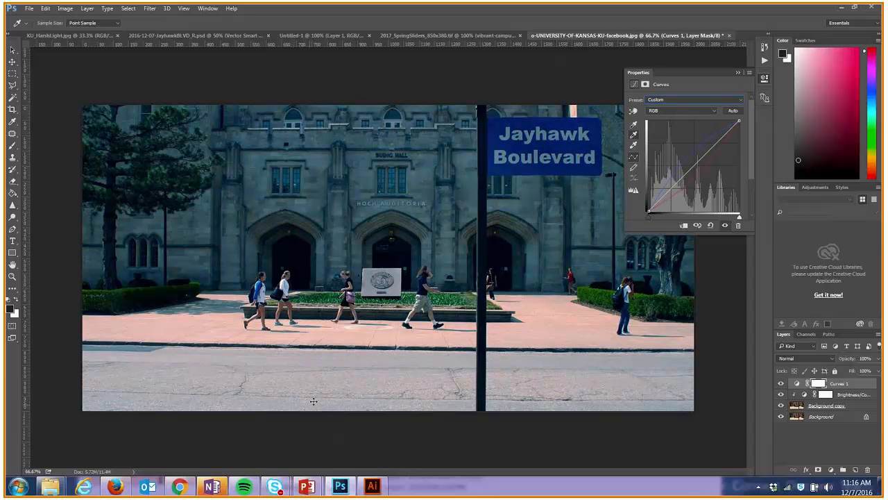
pyautogui.click(313, 401)
pyautogui.click(315, 397)
pyautogui.click(315, 401)
# Step: Clip the Curves adjustment to the layer below and set its layer opacity to 24%
pyautogui.click(683, 225)
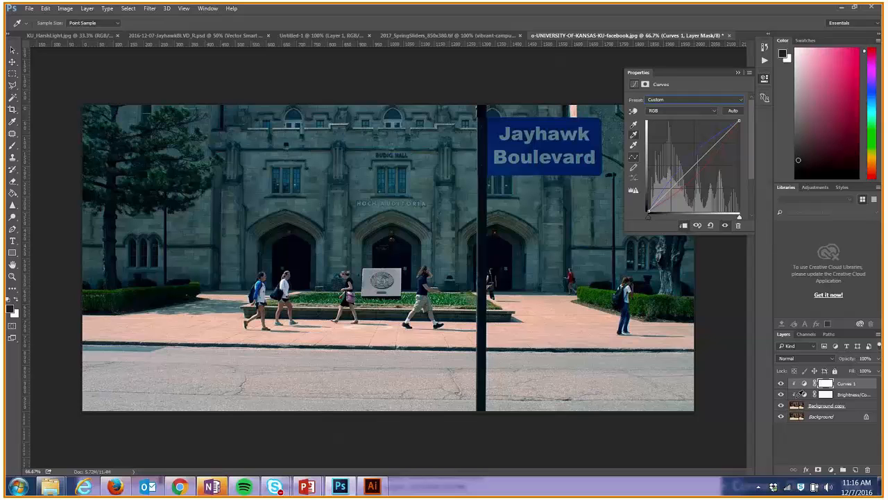
pyautogui.click(879, 358)
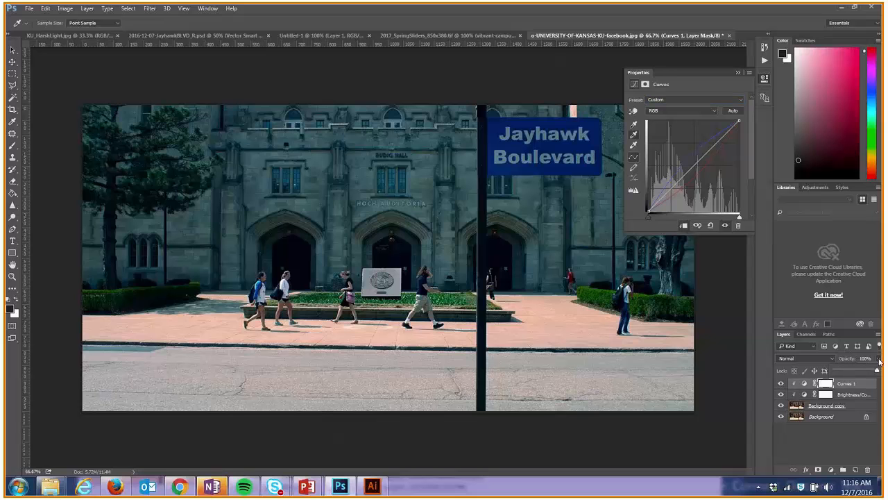
pyautogui.moveTo(877, 370); pyautogui.dragTo(845, 369)
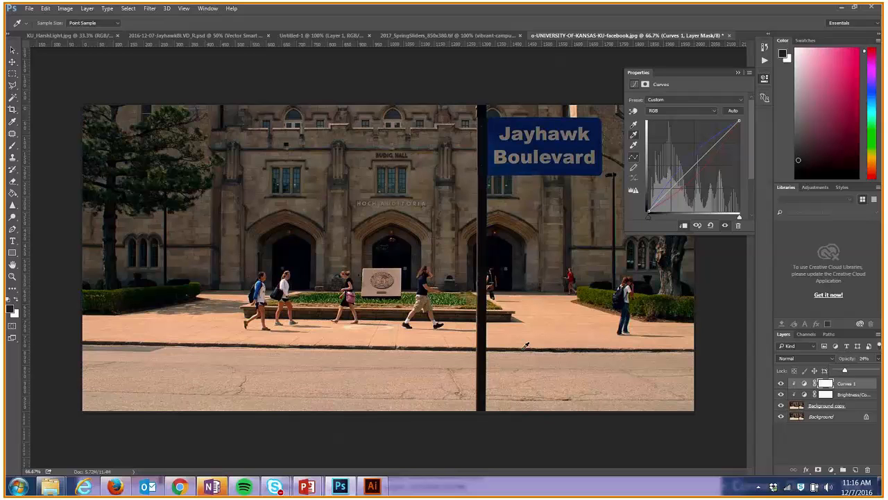
# Step: Compare the photo with and without the Curves correction by toggling that layer's visibility, and collapse the adjustment settings
pyautogui.click(781, 384)
pyautogui.click(781, 384)
pyautogui.click(781, 383)
pyautogui.click(781, 384)
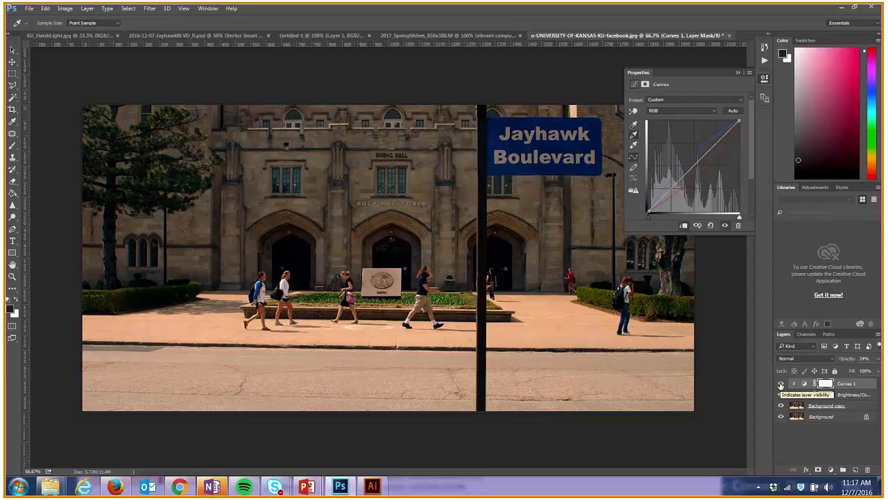
pyautogui.click(738, 73)
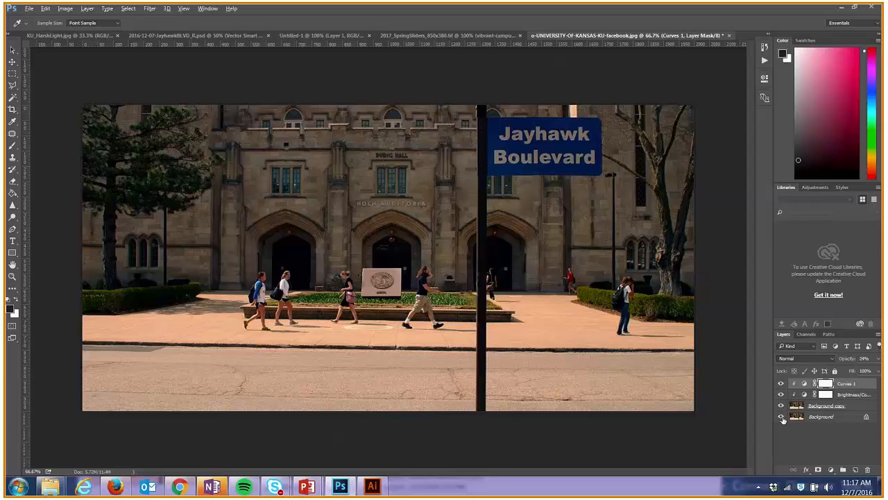
# Step: Compare the original Background with the corrected photo by repeatedly isolating that layer, and toggle the Background copy's visibility
pyautogui.keyDown('alt'); pyautogui.click(781, 417); pyautogui.keyUp('alt')
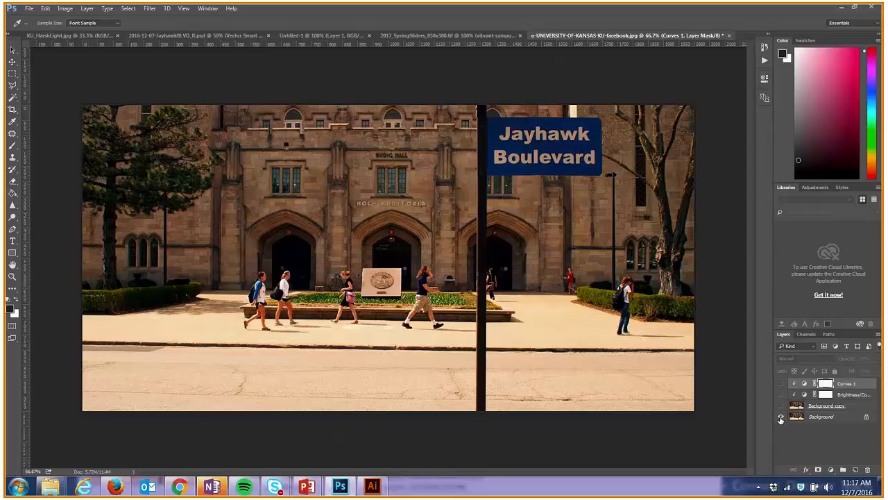
pyautogui.keyDown('alt'); pyautogui.click(781, 417); pyautogui.keyUp('alt')
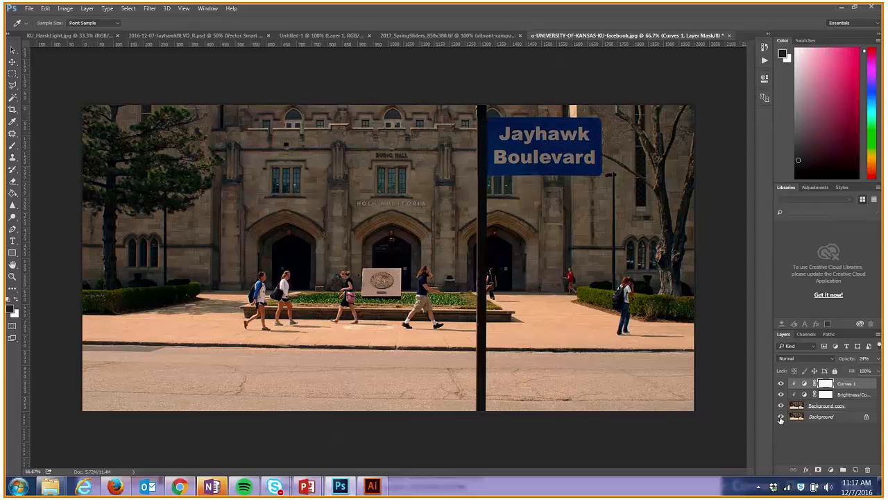
pyautogui.keyDown('alt'); pyautogui.click(781, 418); pyautogui.keyUp('alt')
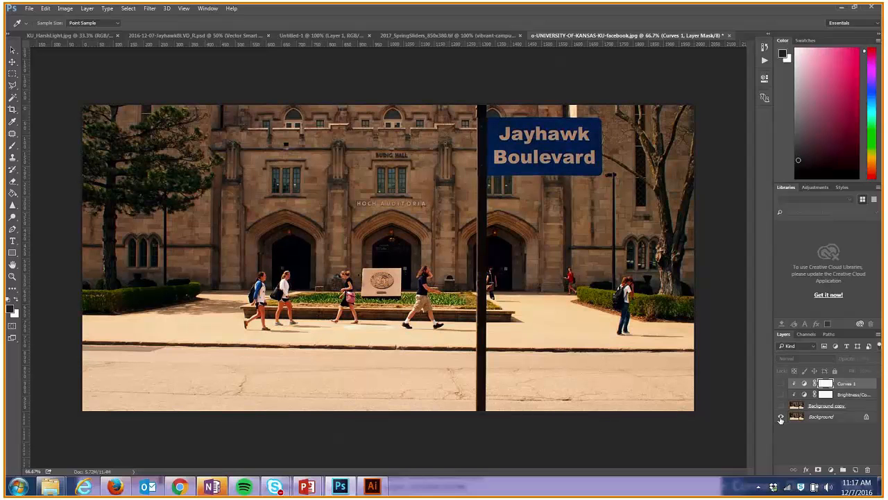
pyautogui.keyDown('alt'); pyautogui.click(781, 417); pyautogui.keyUp('alt')
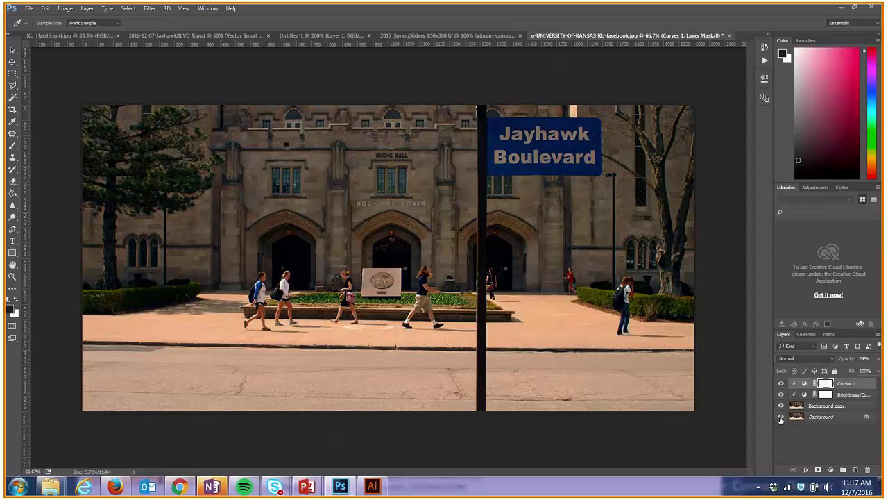
pyautogui.keyDown('alt'); pyautogui.click(781, 417); pyautogui.keyUp('alt')
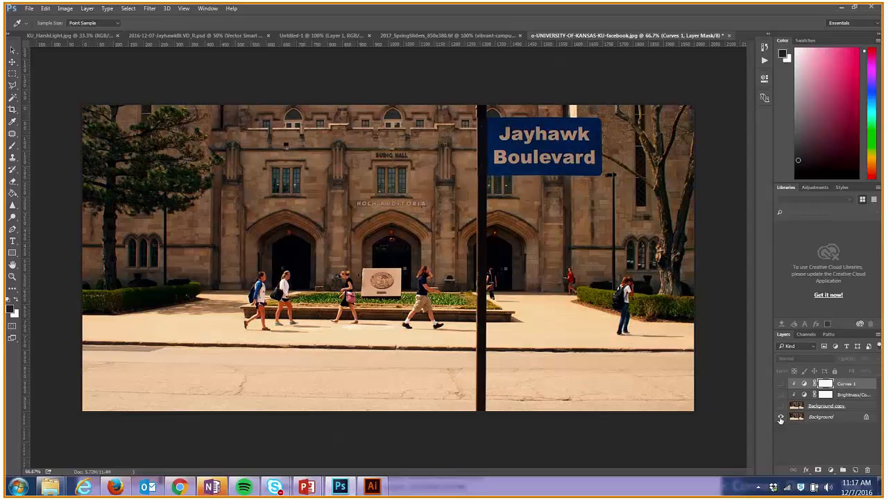
pyautogui.keyDown('alt'); pyautogui.click(780, 417); pyautogui.keyUp('alt')
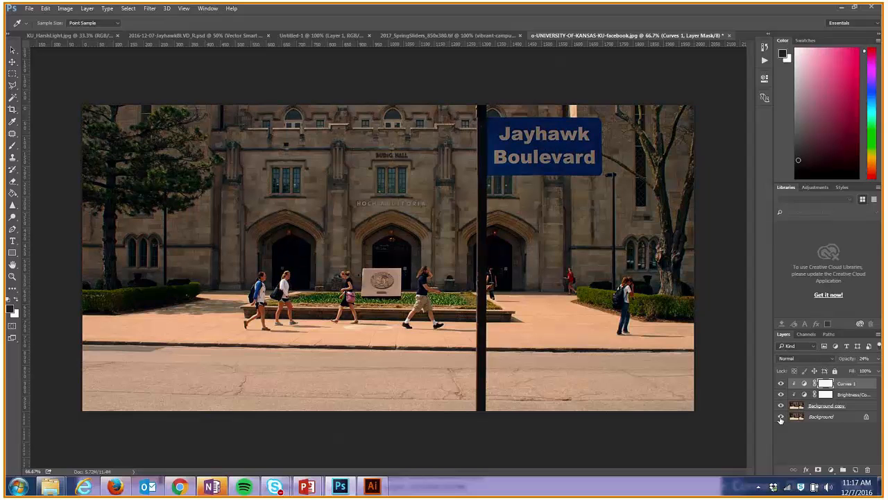
pyautogui.click(780, 406)
pyautogui.click(780, 405)
# Step: Apply a Shadows/Highlights adjustment to the Background copy layer with shadows at 52% and highlights at 0%
pyautogui.click(823, 407)
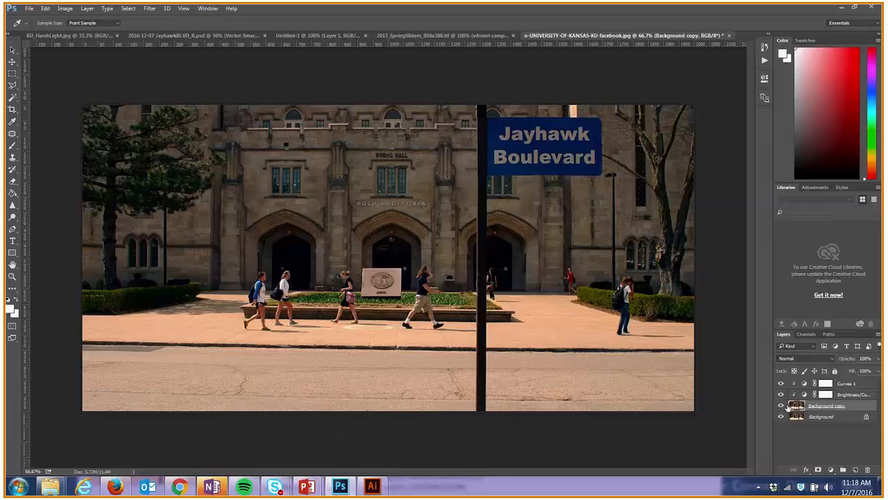
pyautogui.click(65, 8)
pyautogui.moveTo(84, 36)
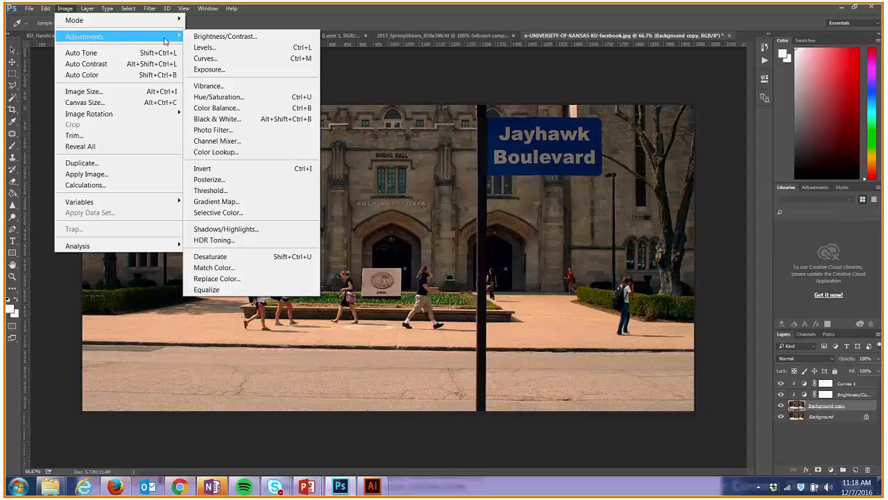
pyautogui.click(255, 233)
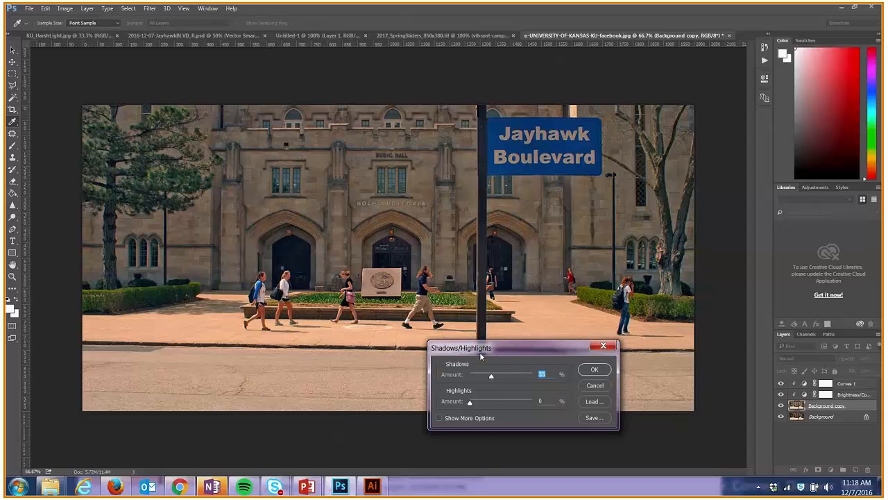
pyautogui.moveTo(481, 356); pyautogui.dragTo(466, 355)
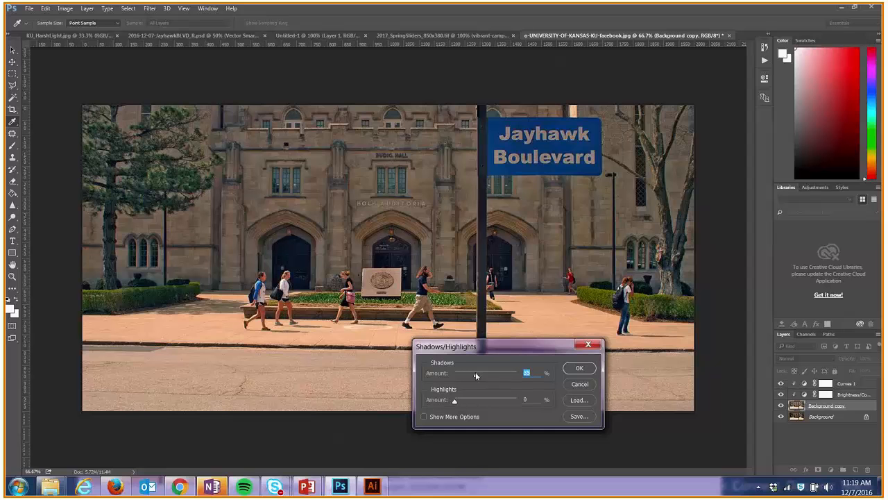
pyautogui.moveTo(477, 374)
pyautogui.mouseDown()
pyautogui.moveTo(512, 377)
pyautogui.moveTo(484, 377)
pyautogui.moveTo(493, 377)
pyautogui.mouseUp()
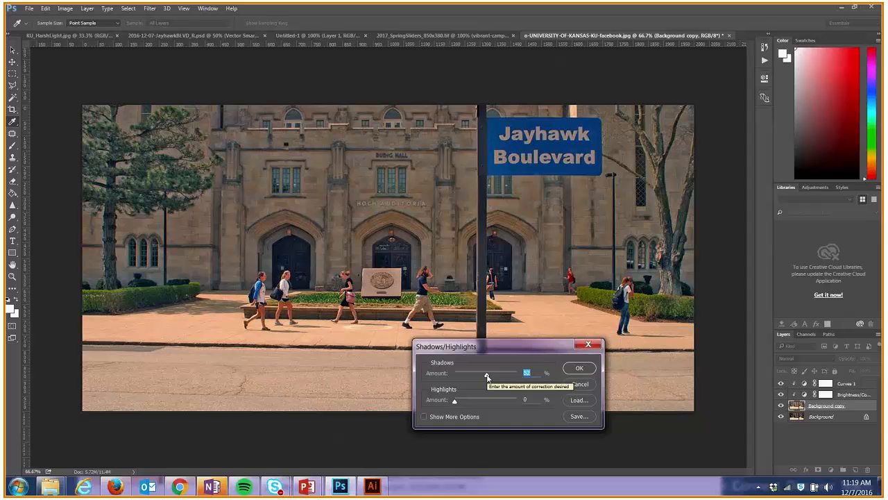
pyautogui.moveTo(454, 401); pyautogui.dragTo(432, 401)
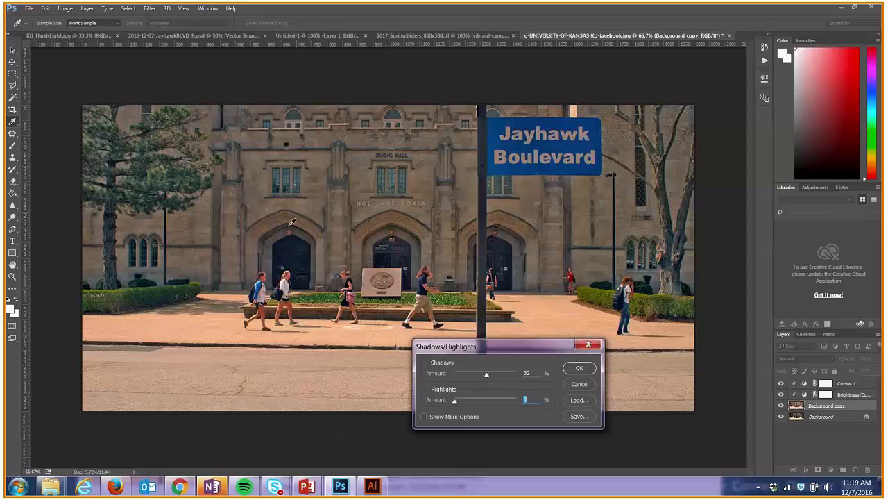
pyautogui.click(579, 368)
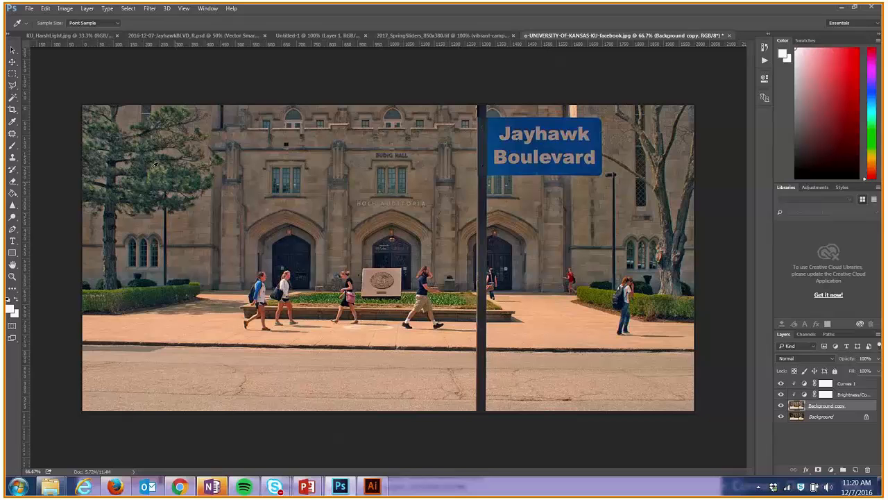
# Step: Activate the Crop tool and clear its preset width, height and resolution values
pyautogui.click(15, 126)
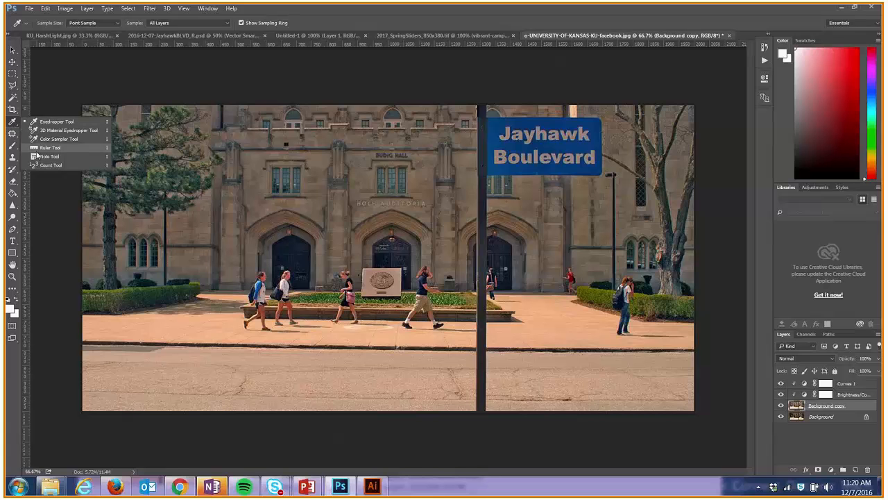
pyautogui.click(13, 109)
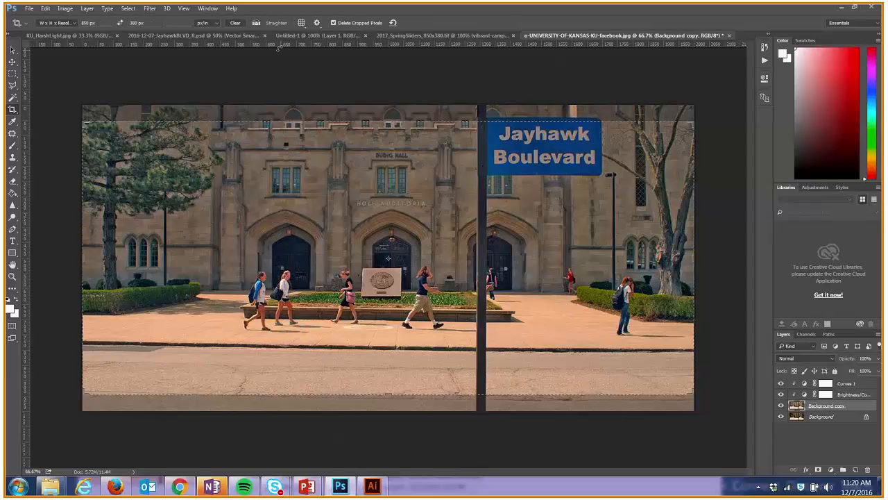
pyautogui.click(238, 24)
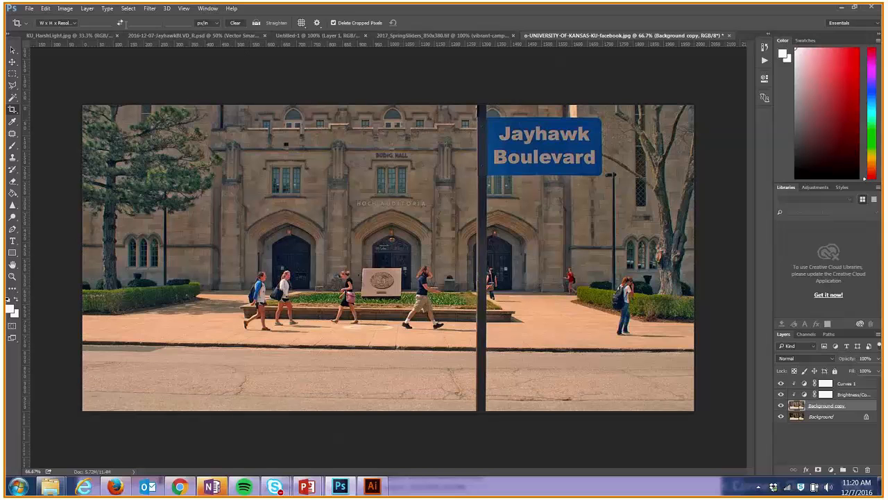
# Step: Straighten the photo by about 0.7° along the curb line across its full width and apply the crop
pyautogui.click(256, 23)
pyautogui.moveTo(89, 347); pyautogui.dragTo(697, 355)
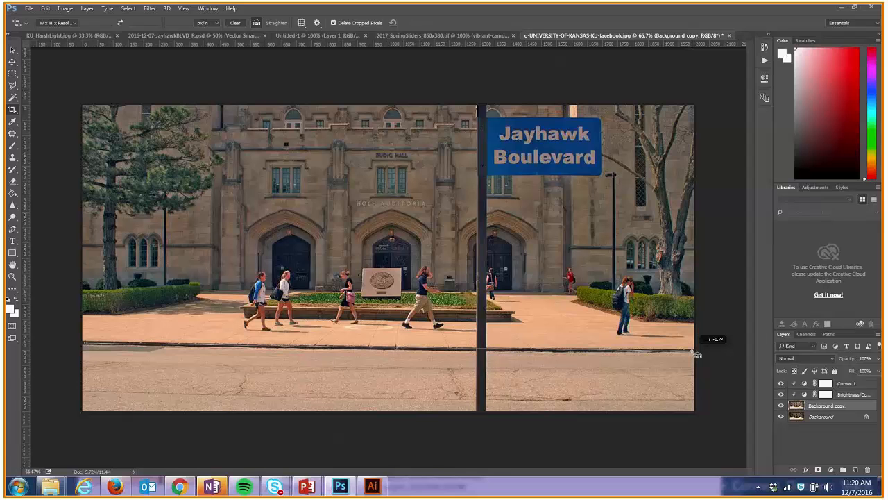
pyautogui.moveTo(697, 354); pyautogui.dragTo(698, 355)
pyautogui.moveTo(698, 355); pyautogui.dragTo(698, 355)
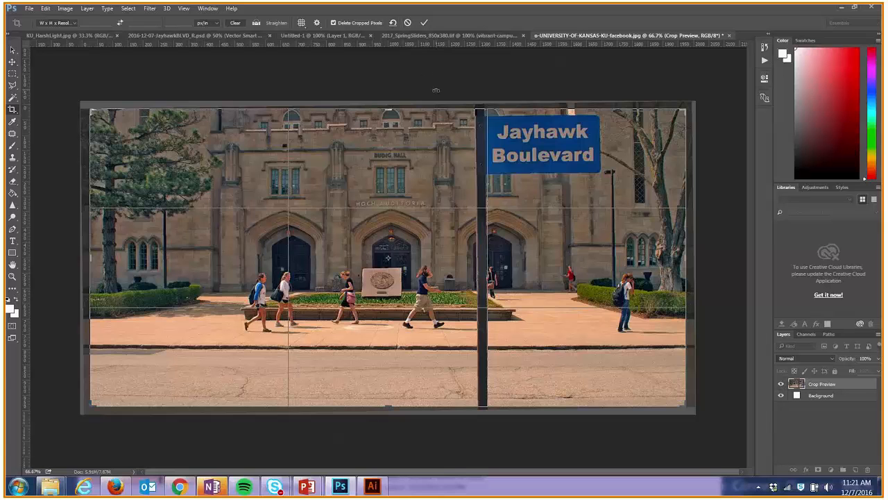
pyautogui.press('Return')
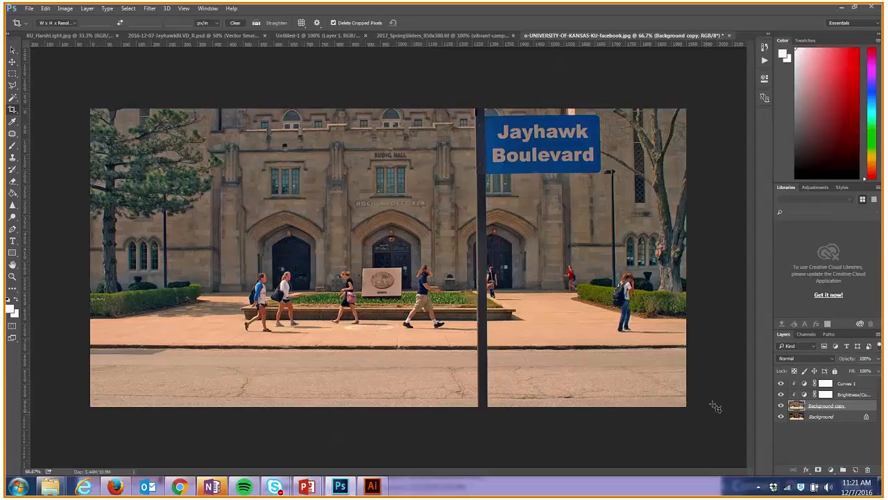
# Step: Compare the original photo with the corrected version by isolating the Background layer and restoring the other layers
pyautogui.keyDown('alt'); pyautogui.click(781, 417); pyautogui.keyUp('alt')
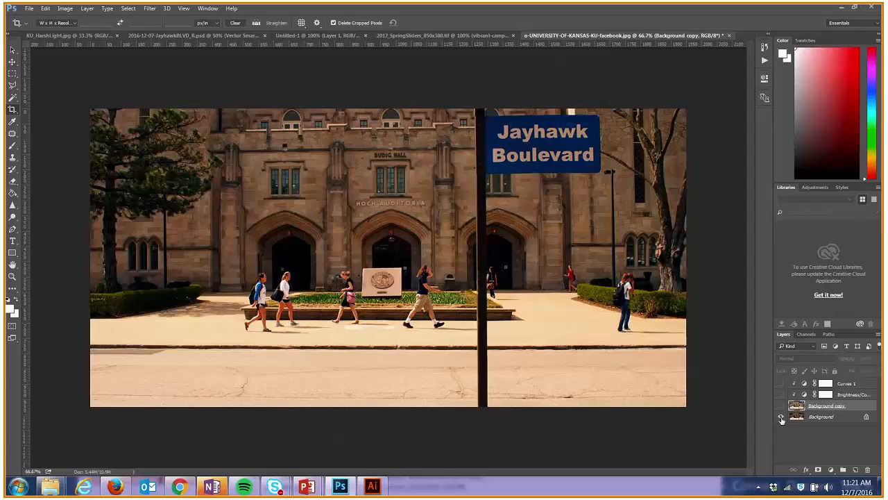
pyautogui.keyDown('alt'); pyautogui.click(782, 417); pyautogui.keyUp('alt')
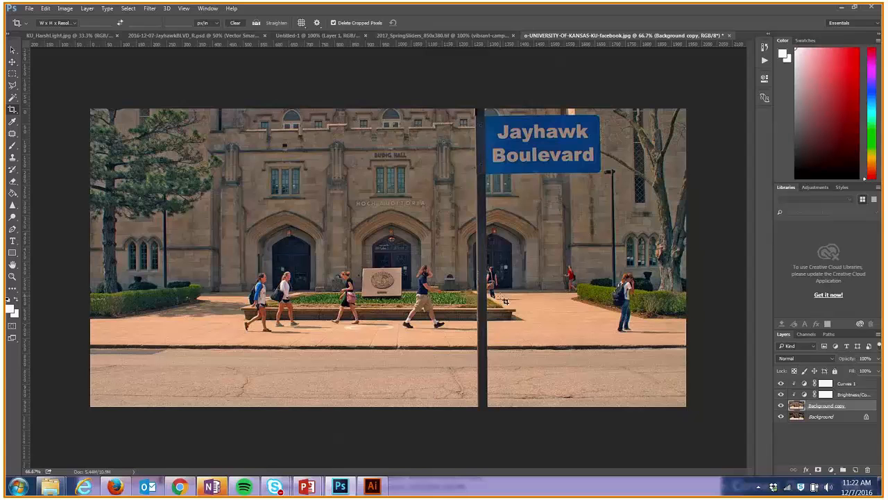
pyautogui.moveTo(279, 491)
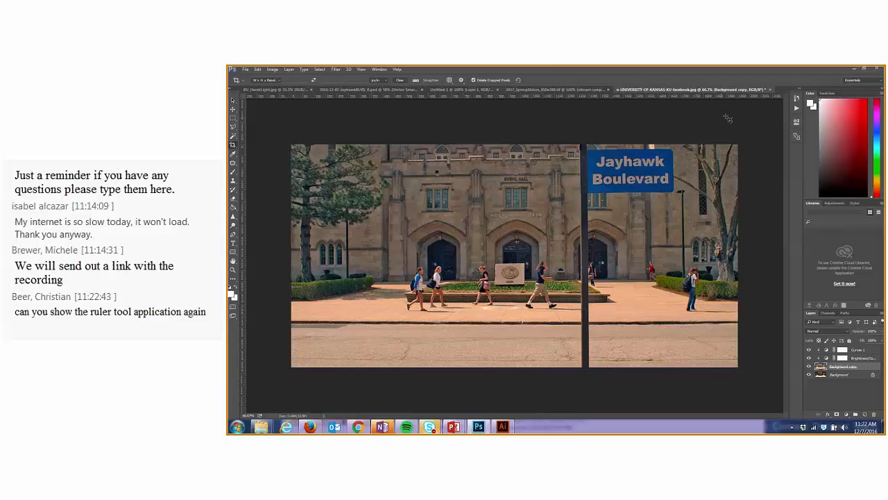
# Step: Revert the document to its Shadows/Highlights history state to remove the crop, and leave the Crop tool
pyautogui.click(797, 98)
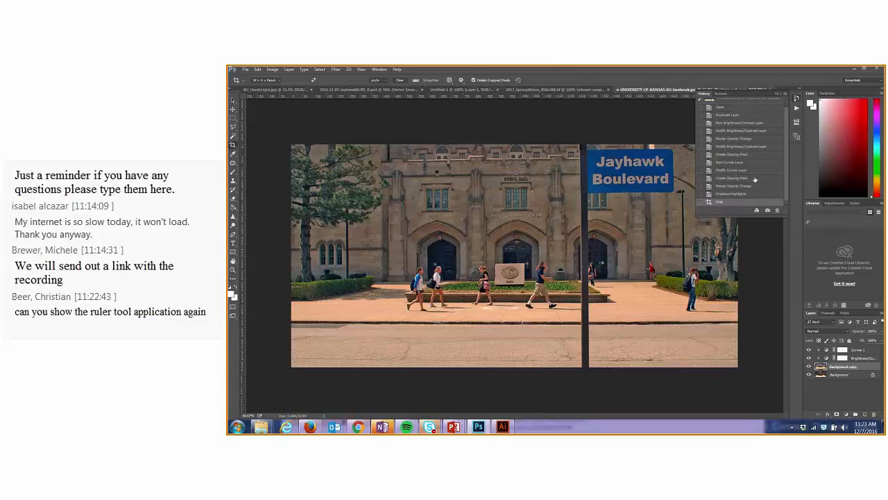
pyautogui.click(735, 194)
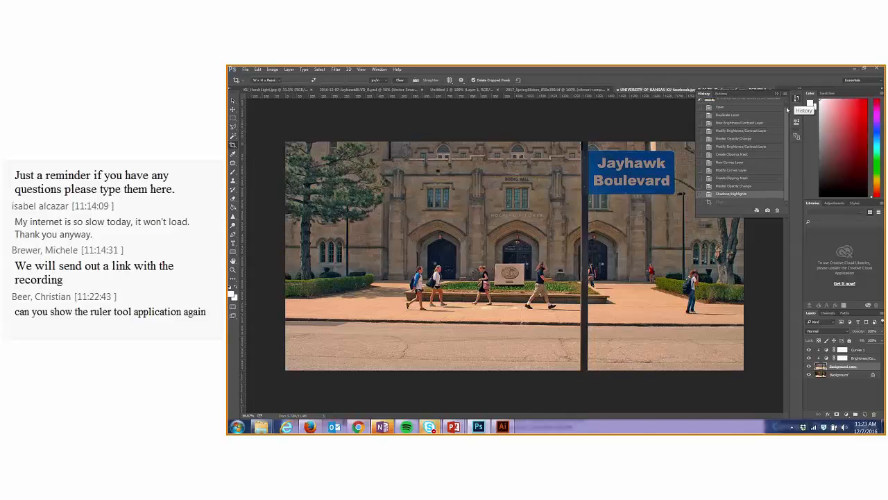
pyautogui.click(747, 203)
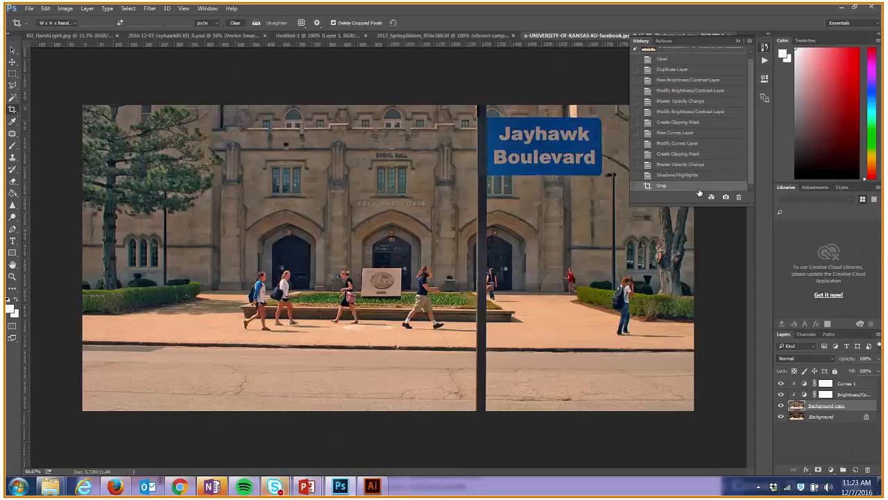
pyautogui.click(674, 175)
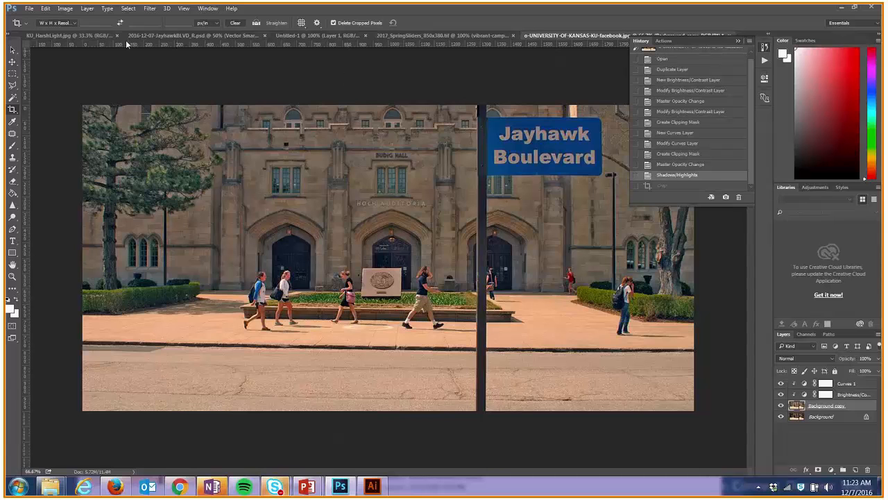
pyautogui.click(12, 50)
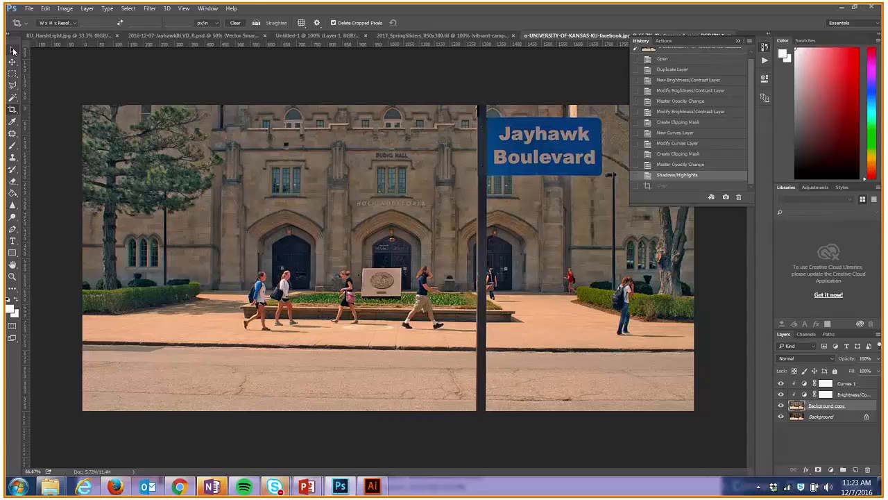
pyautogui.click(68, 80)
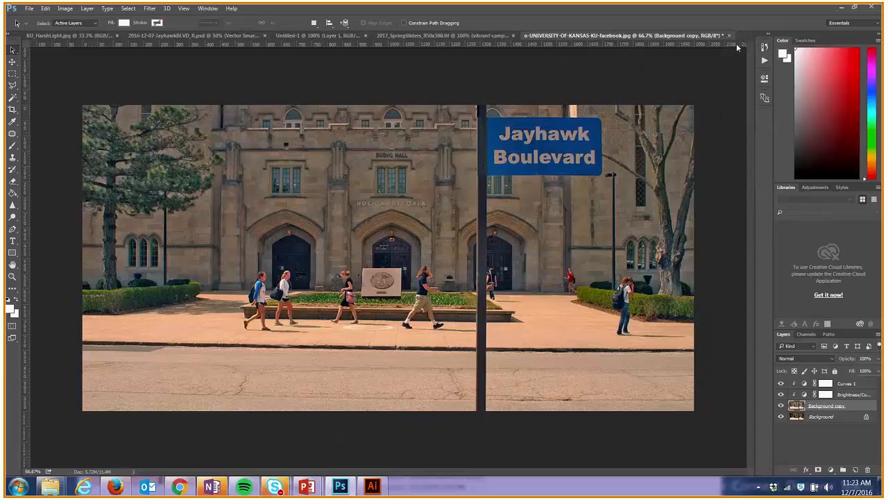
pyautogui.click(45, 9)
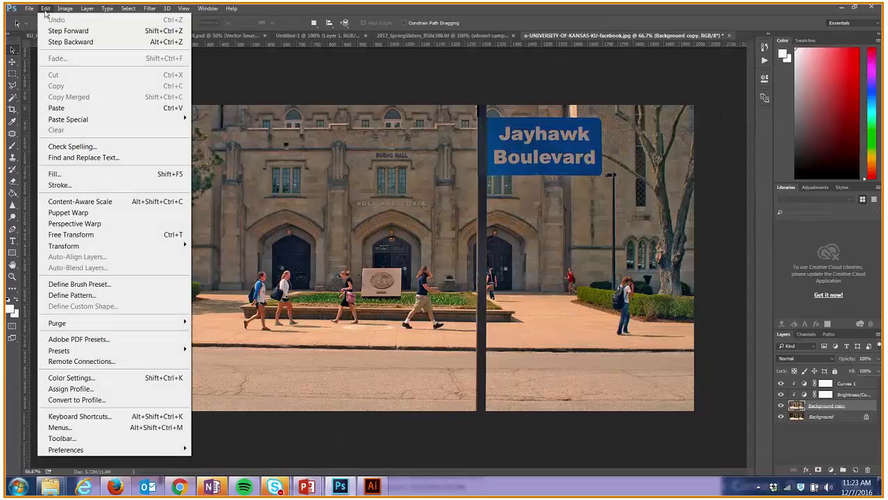
pyautogui.click(173, 44)
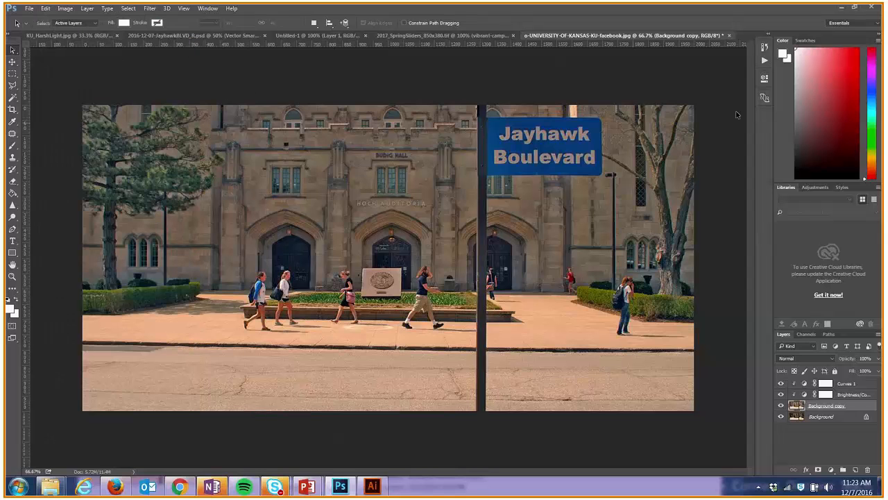
pyautogui.click(765, 47)
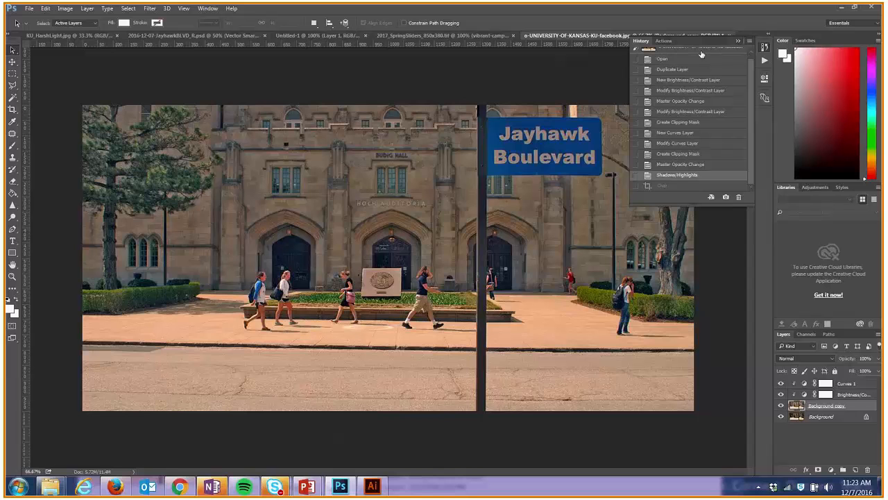
pyautogui.click(739, 41)
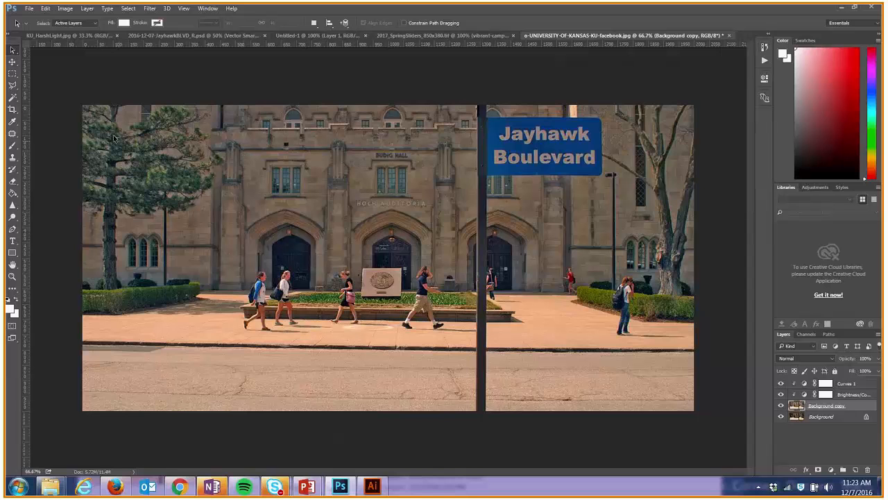
# Step: Straighten the photo with the Crop tool along the vertical street sign pole and apply the crop
pyautogui.click(12, 110)
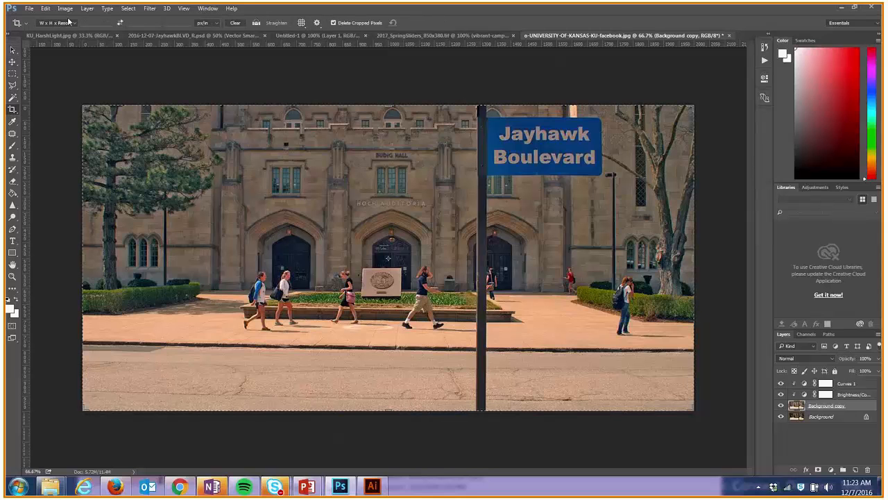
pyautogui.click(257, 24)
pyautogui.moveTo(484, 117); pyautogui.dragTo(482, 400)
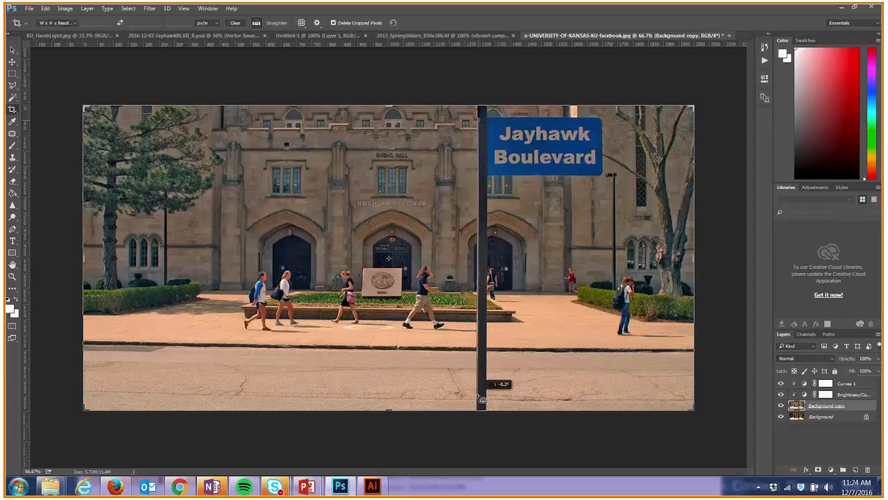
pyautogui.moveTo(482, 400); pyautogui.dragTo(481, 400)
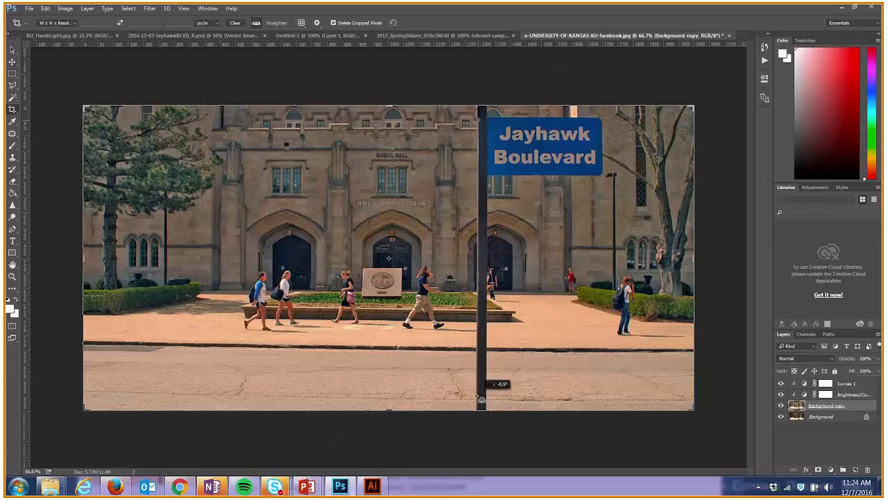
pyautogui.moveTo(481, 400); pyautogui.dragTo(483, 402)
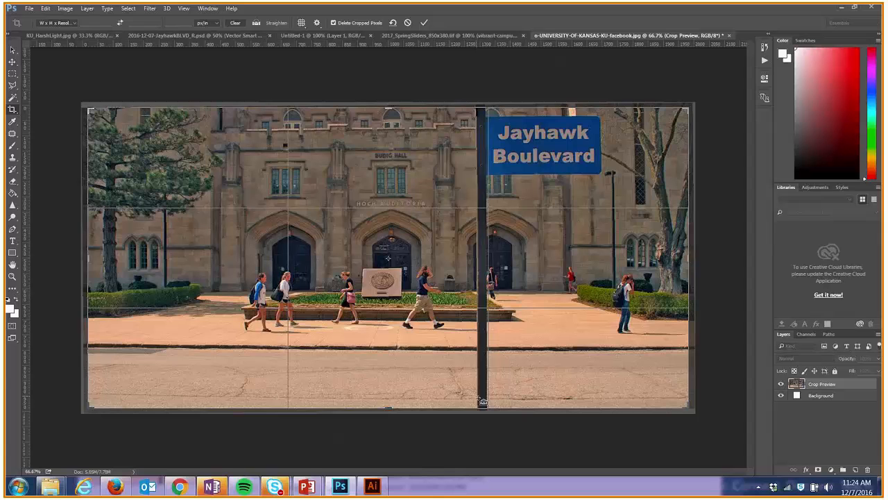
pyautogui.press('Return')
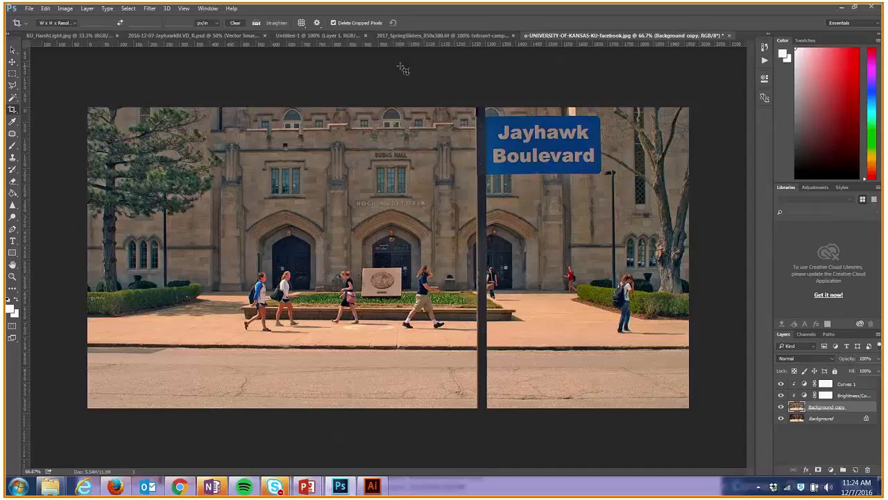
# Step: In the Image Size settings, set the resolution to 300 pixels/inch with Resample turned off
pyautogui.click(13, 50)
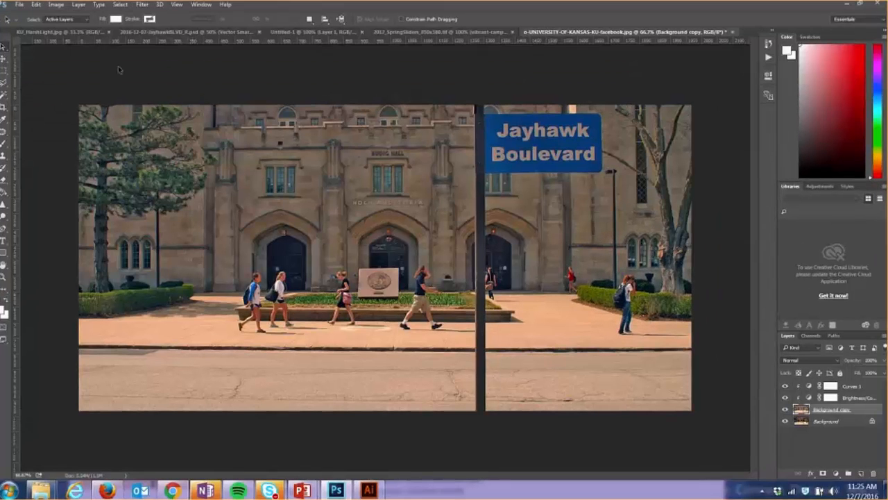
pyautogui.click(62, 6)
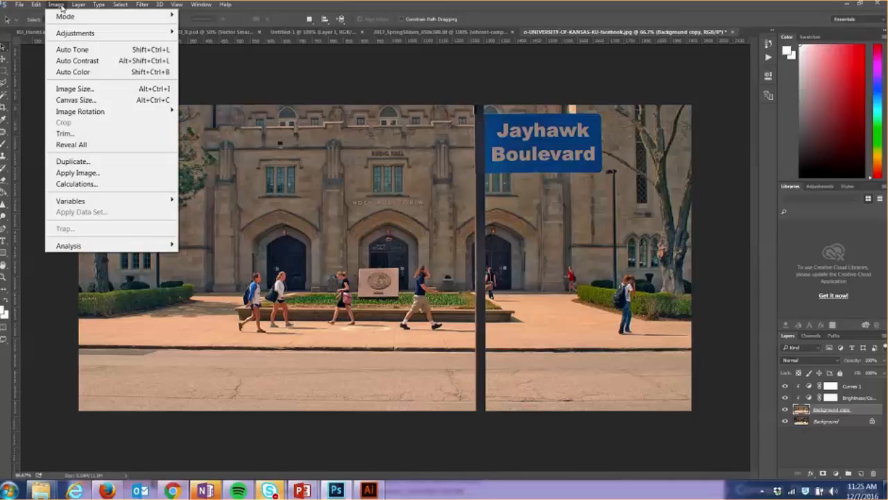
pyautogui.click(80, 89)
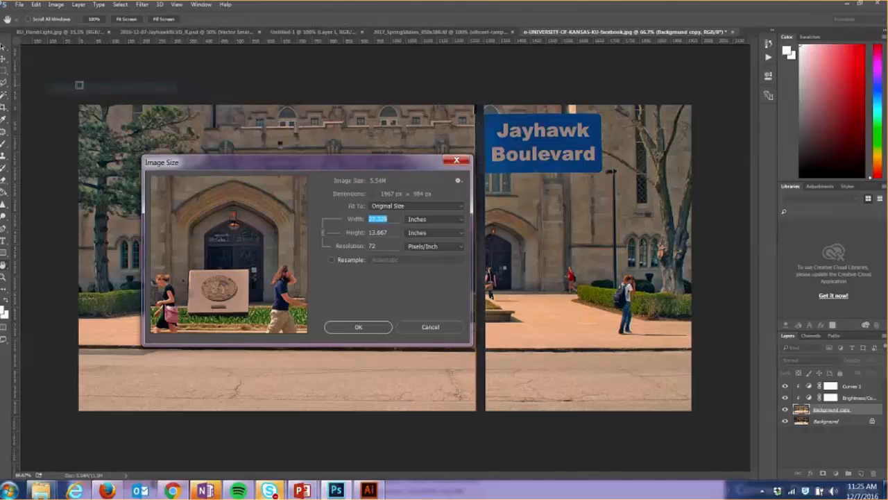
pyautogui.moveTo(257, 176); pyautogui.dragTo(324, 191)
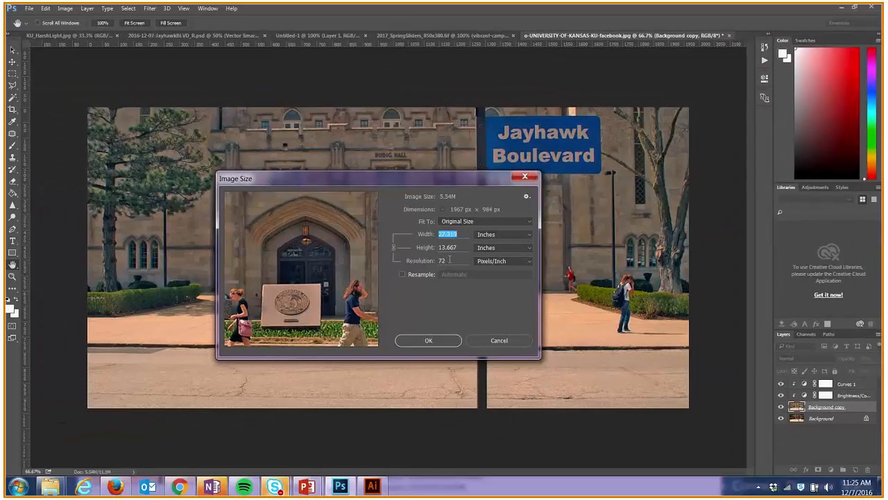
pyautogui.click(467, 262)
pyautogui.press('Up')
pyautogui.press('Up')
pyautogui.press('Up')
pyautogui.press('Up')
pyautogui.press('Up')
pyautogui.press('Up')
pyautogui.press('Up')
pyautogui.press('Up')
pyautogui.press('Up')
pyautogui.press('Up')
pyautogui.press('Up')
pyautogui.press('Up')
pyautogui.press('Up')
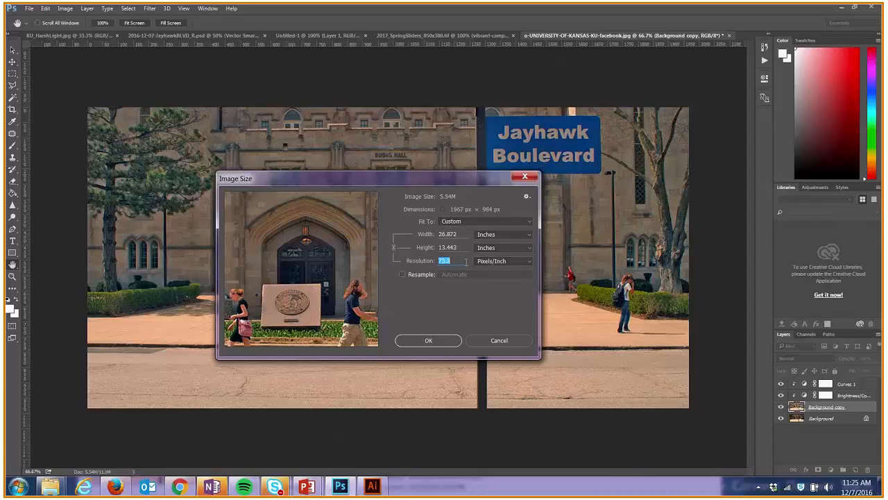
pyautogui.press('Up')
pyautogui.press('Up')
pyautogui.press('Up')
pyautogui.press('Up')
pyautogui.press('Up')
pyautogui.press('Up')
pyautogui.write('300')
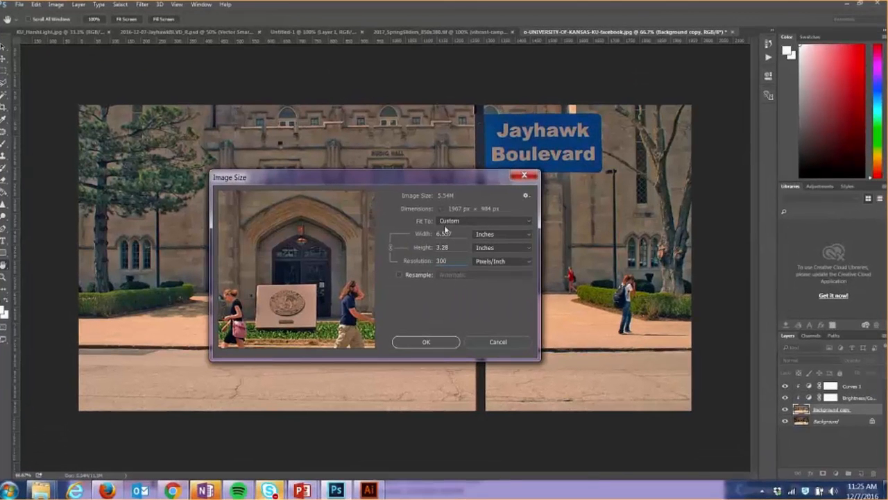
# Step: Turn on Resample and try resolutions of 150 and 600 pixels/inch
pyautogui.click(399, 275)
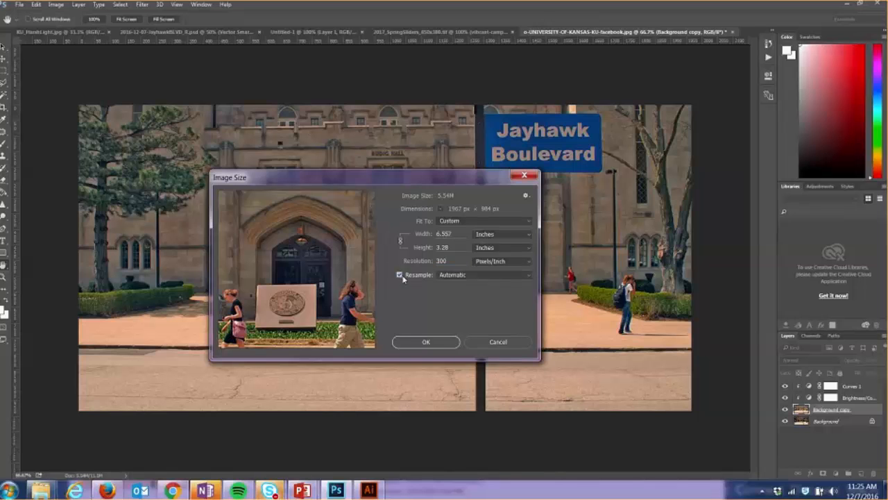
pyautogui.doubleClick(442, 261)
pyautogui.write('150')
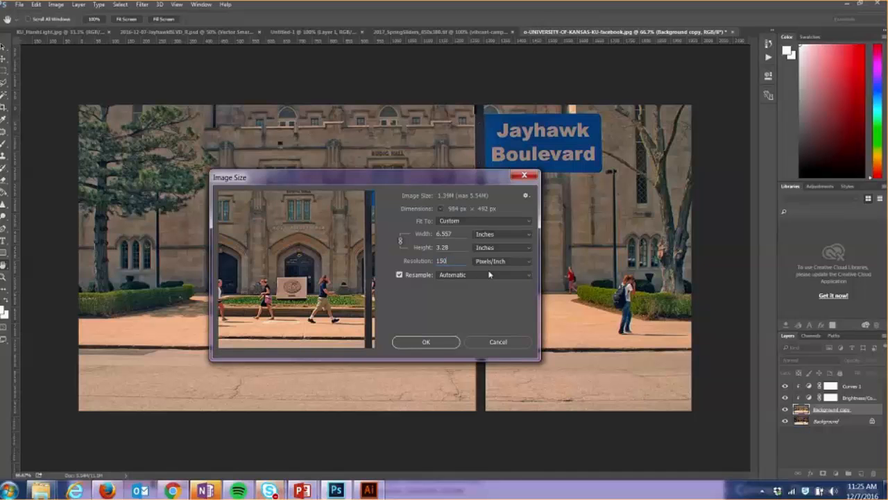
pyautogui.press('BackSpace')
pyautogui.press('BackSpace')
pyautogui.press('BackSpace')
pyautogui.write('600')
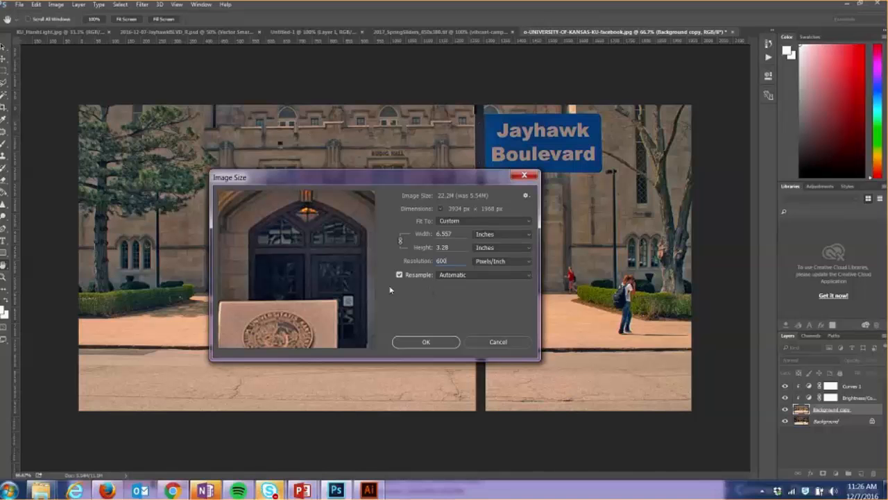
# Step: Turn off Resample, set the resolution to 300 pixels/inch and apply the image size
pyautogui.moveTo(340, 242)
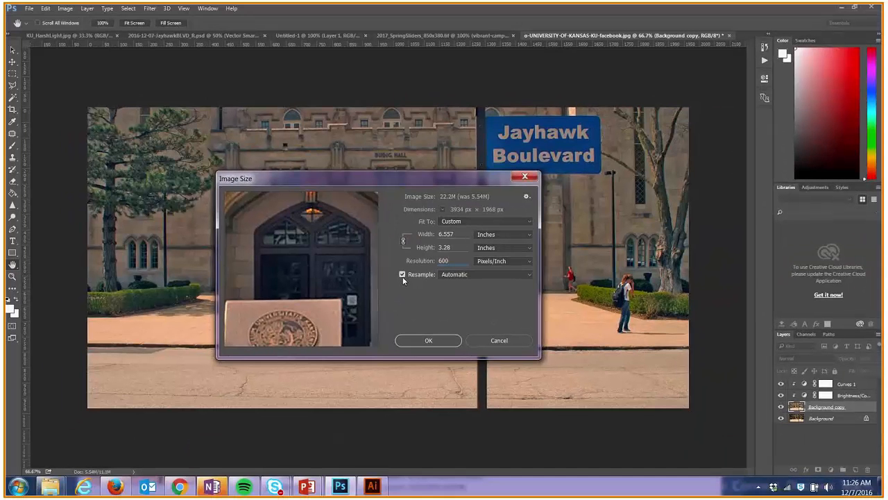
pyautogui.click(402, 275)
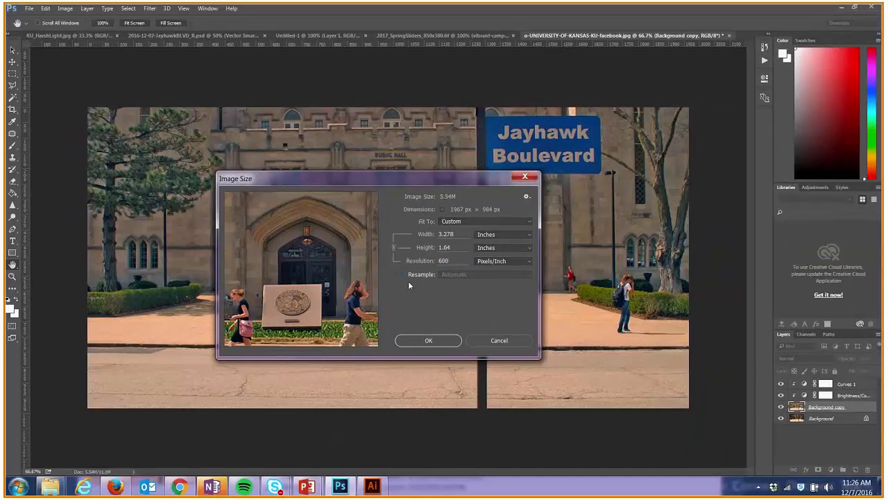
pyautogui.doubleClick(454, 260)
pyautogui.write('300')
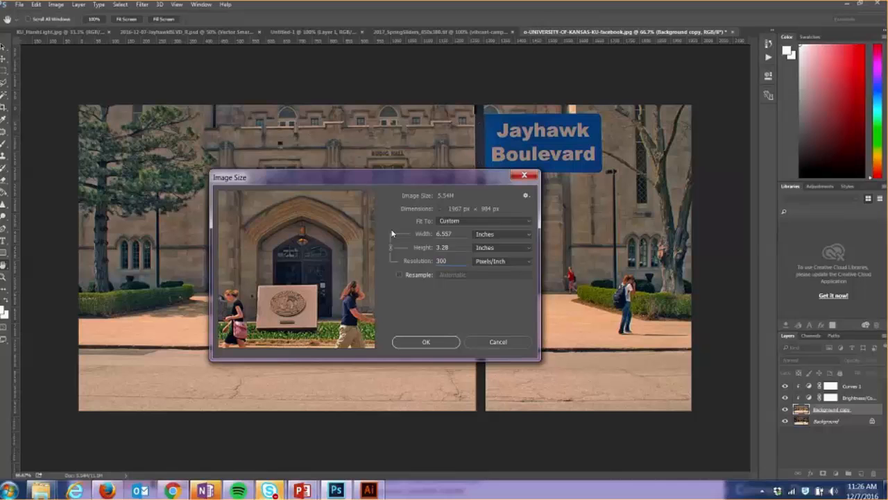
pyautogui.click(424, 343)
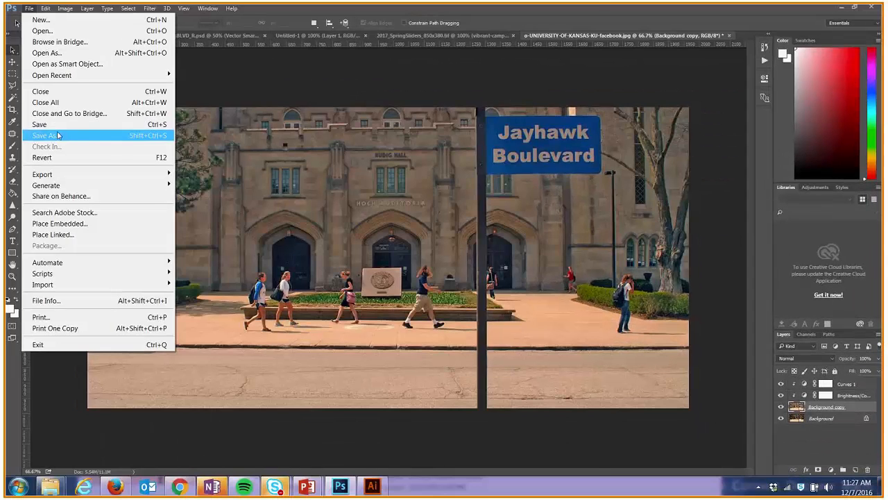
# Step: Open Save As, choose the Modified folder in Example1_Assets and name the file 2016-12-07-JayhawkBLVDQuickLearn_R
pyautogui.click(59, 136)
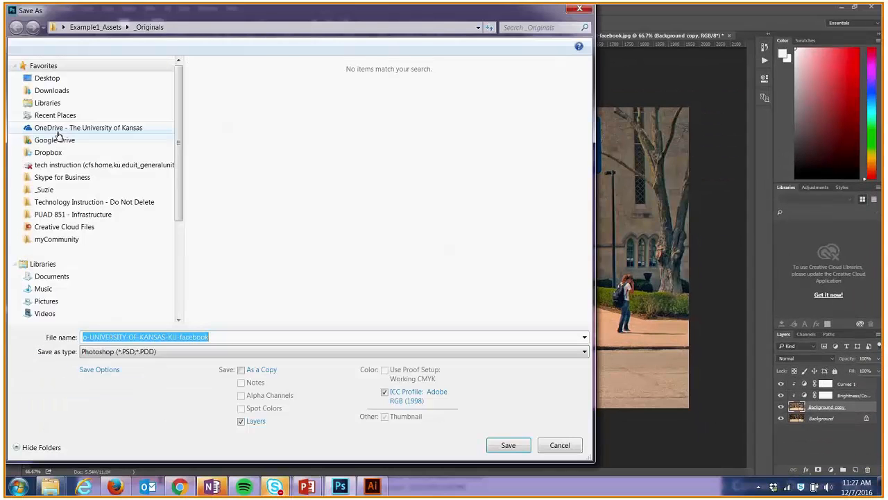
pyautogui.click(95, 27)
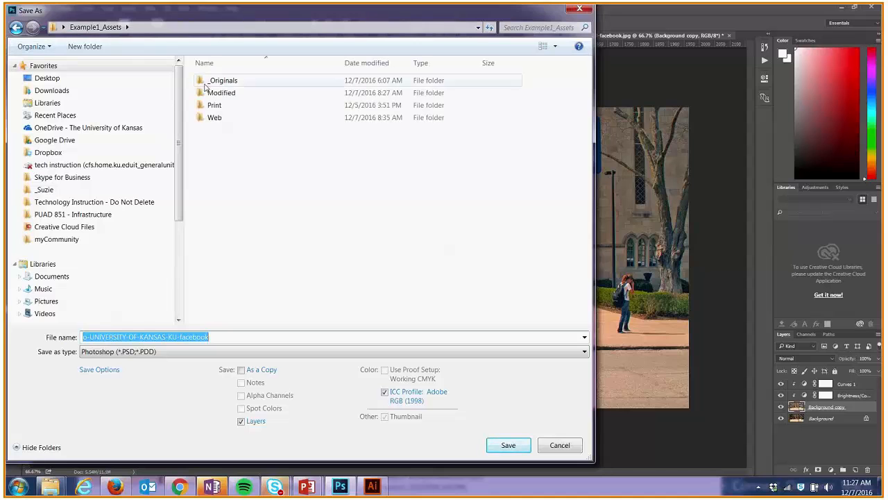
pyautogui.click(223, 97)
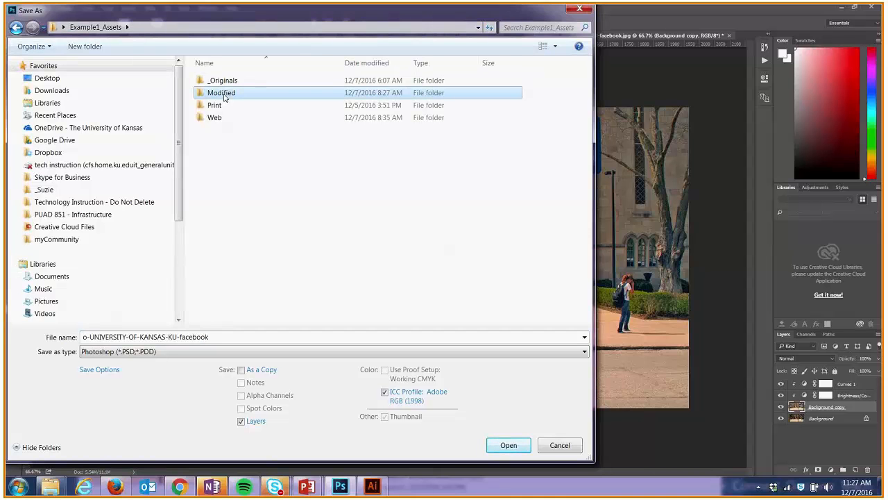
pyautogui.doubleClick(223, 98)
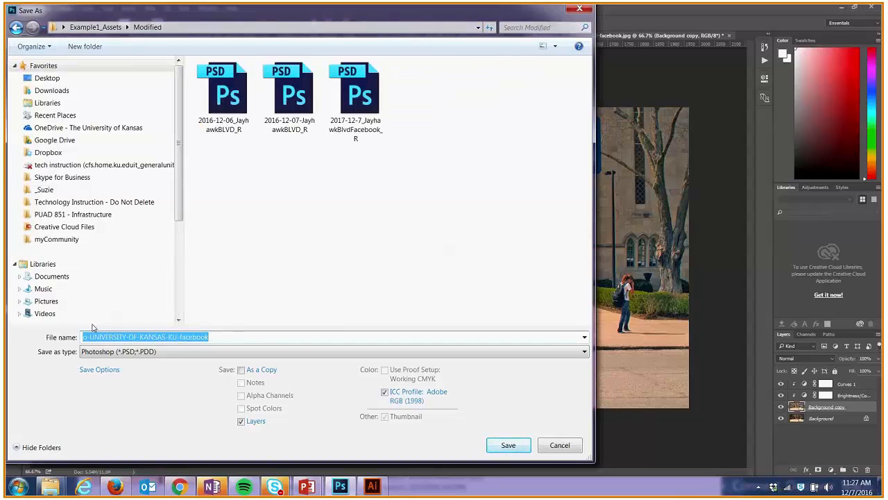
pyautogui.write('2016-12')
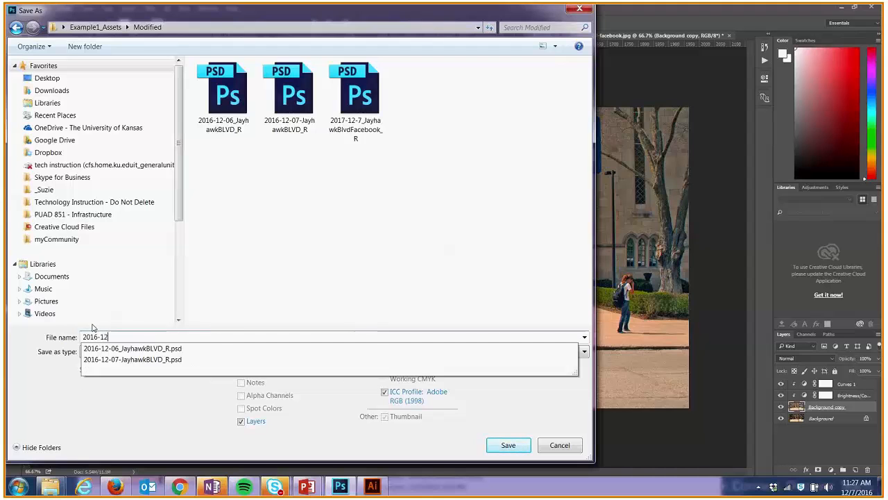
pyautogui.write('-07-')
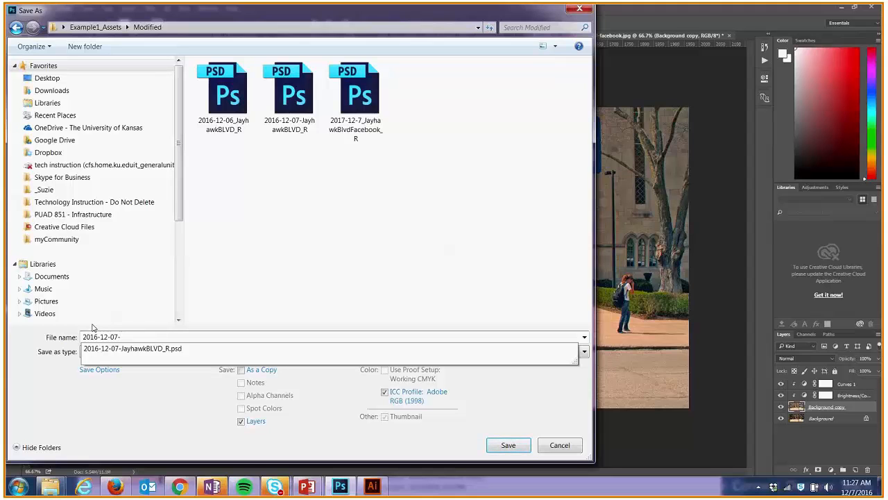
pyautogui.write('JayhawkBLVDQuickLearn_')
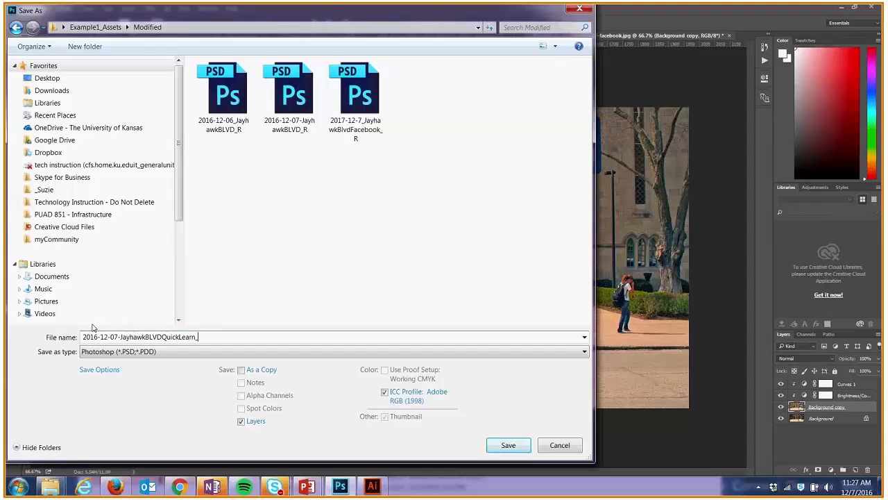
pyautogui.write('R')
pyautogui.press('Tab')
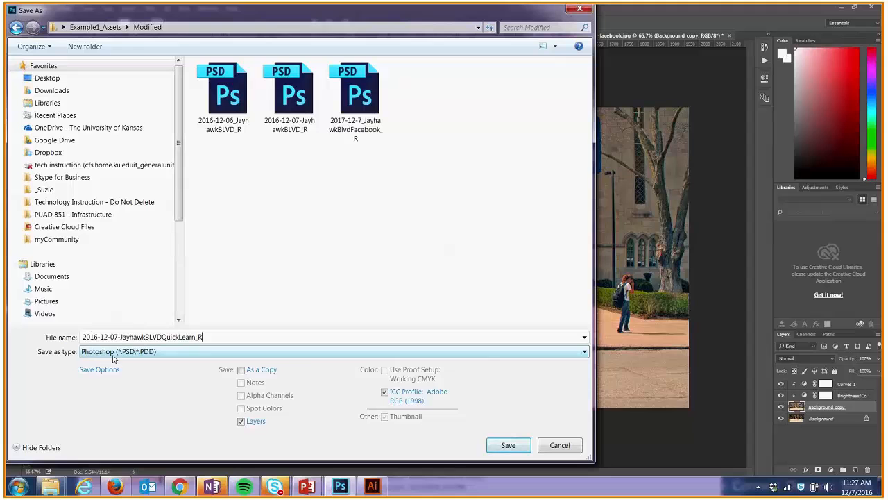
pyautogui.hotkey('shift', 'Tab')
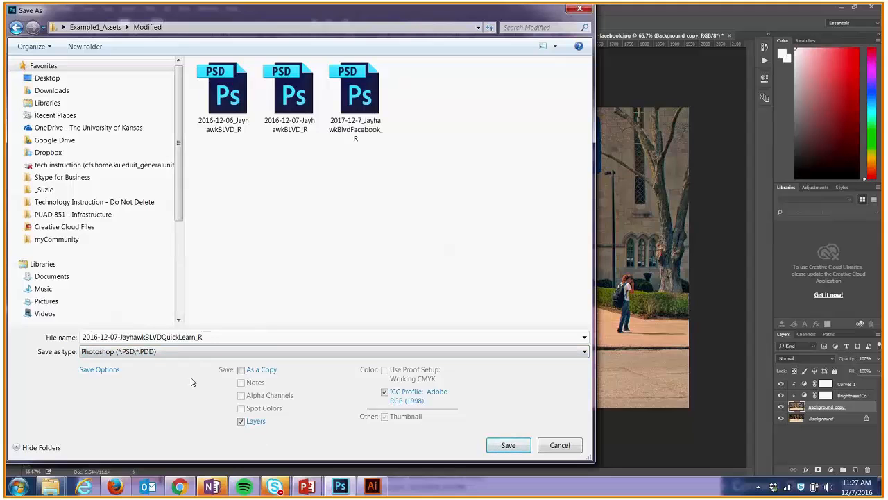
# Step: Set the file type to TIFF and save with layers, no image compression and RLE layer compression
pyautogui.click(179, 353)
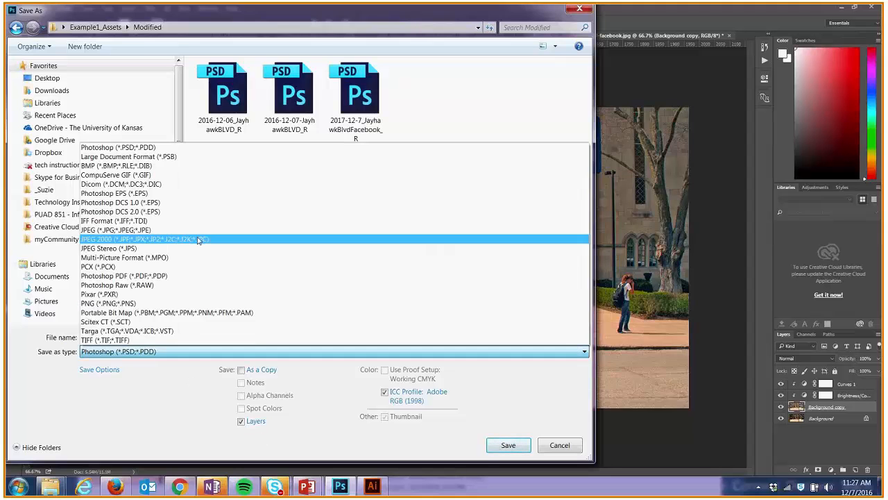
pyautogui.click(194, 312)
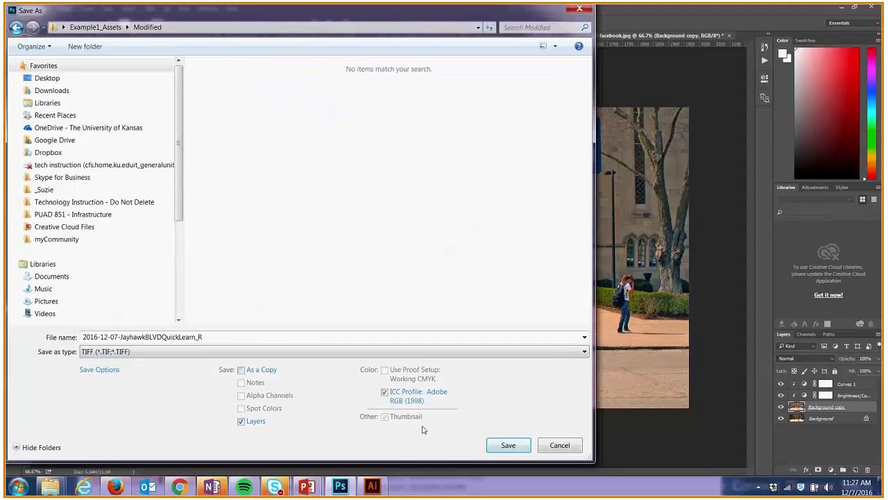
pyautogui.click(507, 445)
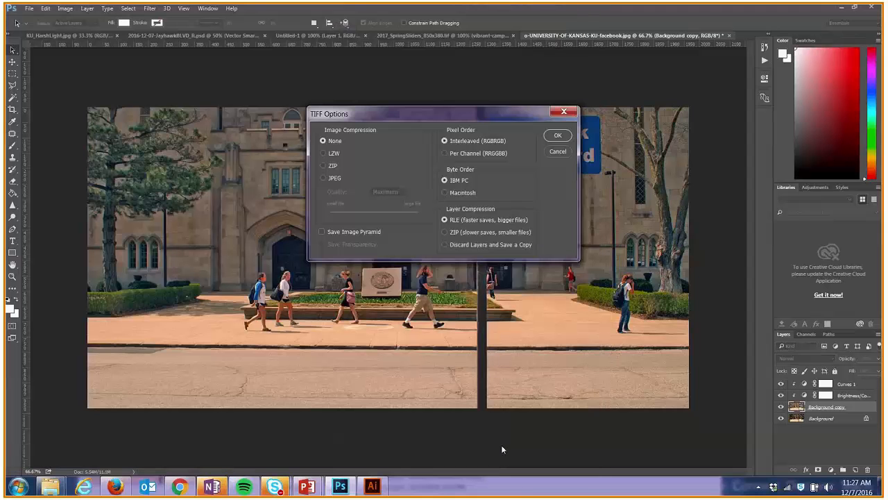
pyautogui.click(557, 135)
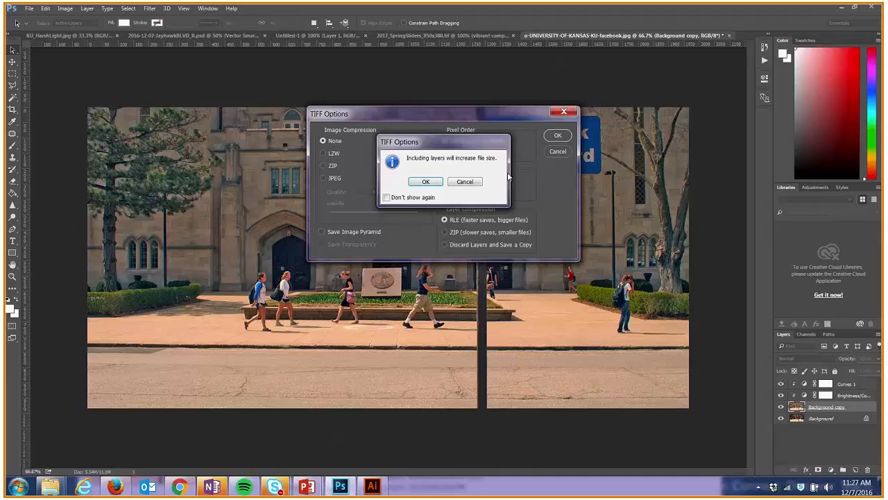
pyautogui.click(426, 182)
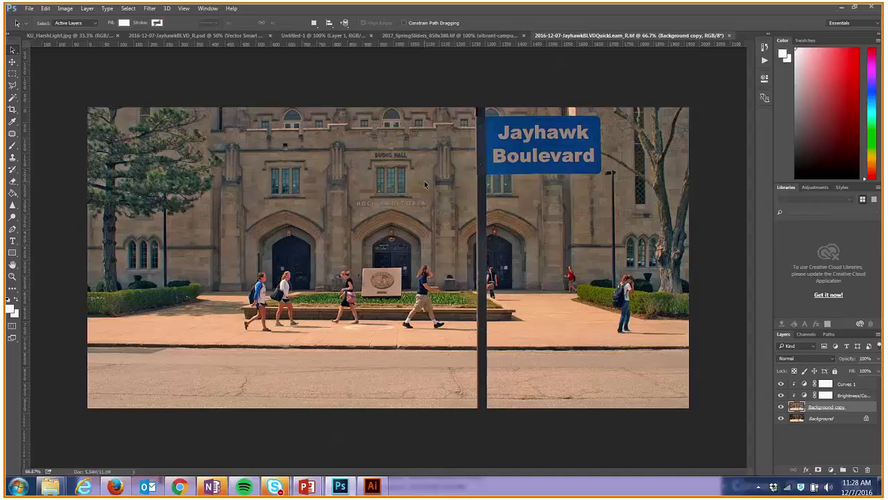
# Step: Switch to the PowerPoint slide show and advance from the Basic Steps slide to the Resolution slide
pyautogui.moveTo(306, 485)
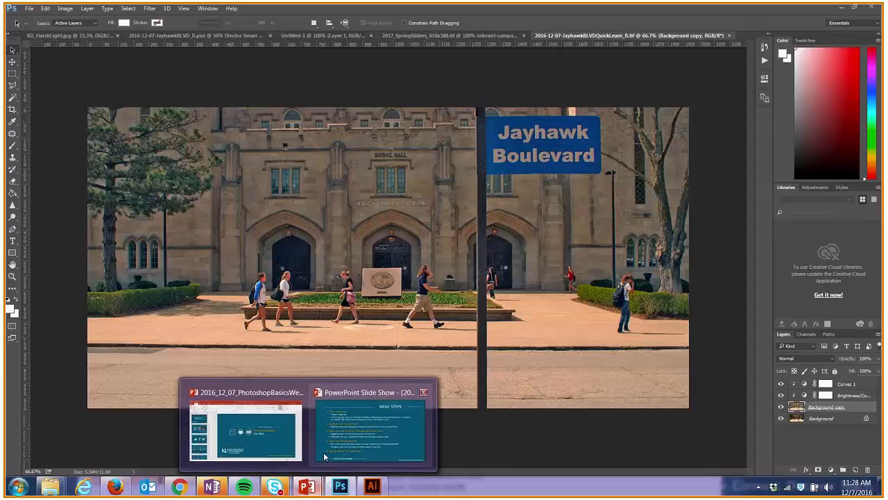
pyautogui.click(324, 452)
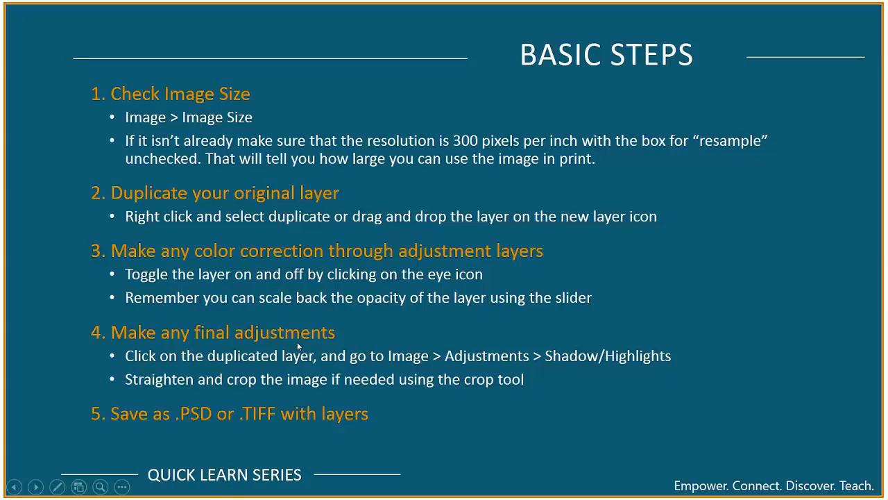
pyautogui.click(267, 414)
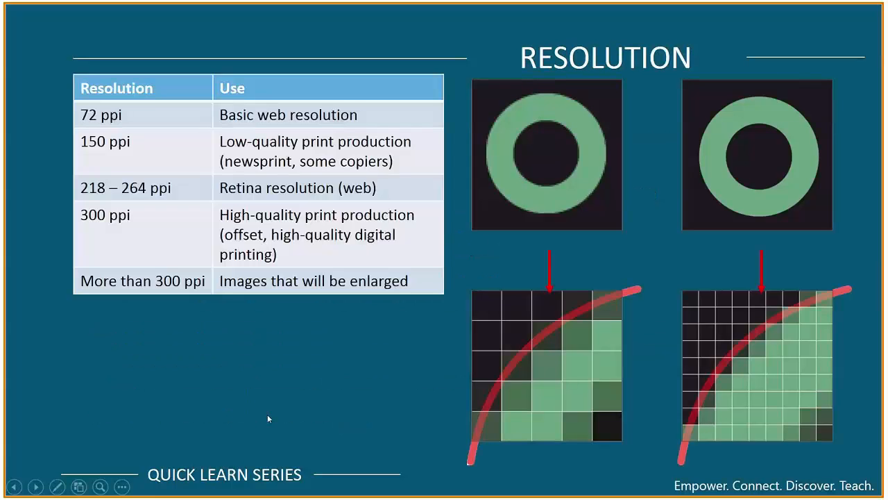
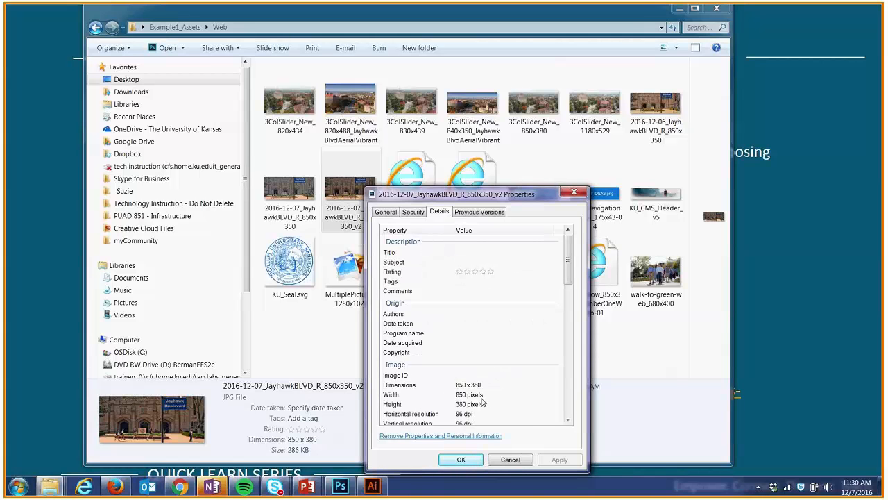
# Step: Close the image's Properties dialog and the Web folder window to return to the slide show
pyautogui.click(574, 192)
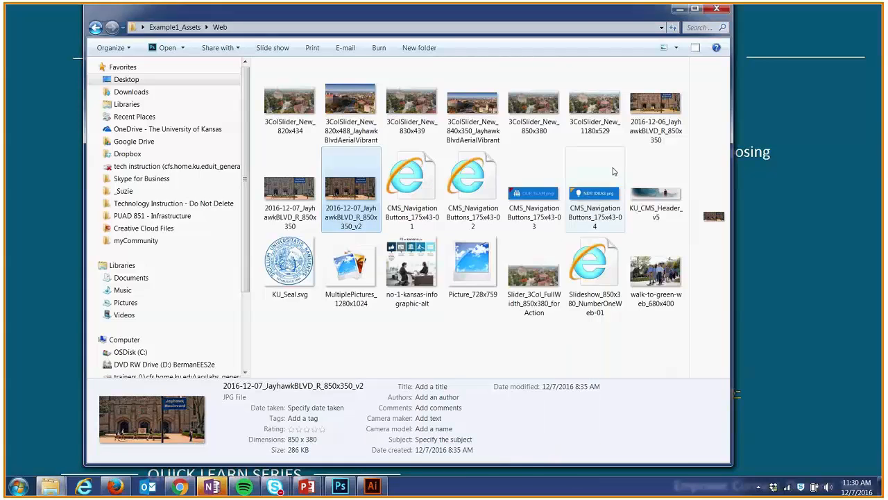
pyautogui.click(722, 10)
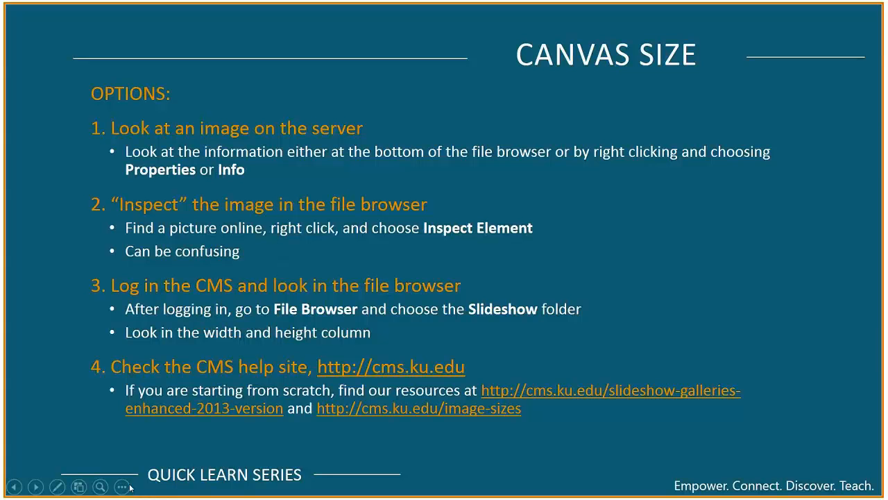
# Step: Switch to Firefox and log in to the CMS Training Website with the site administrator's username and account password
pyautogui.press('super')
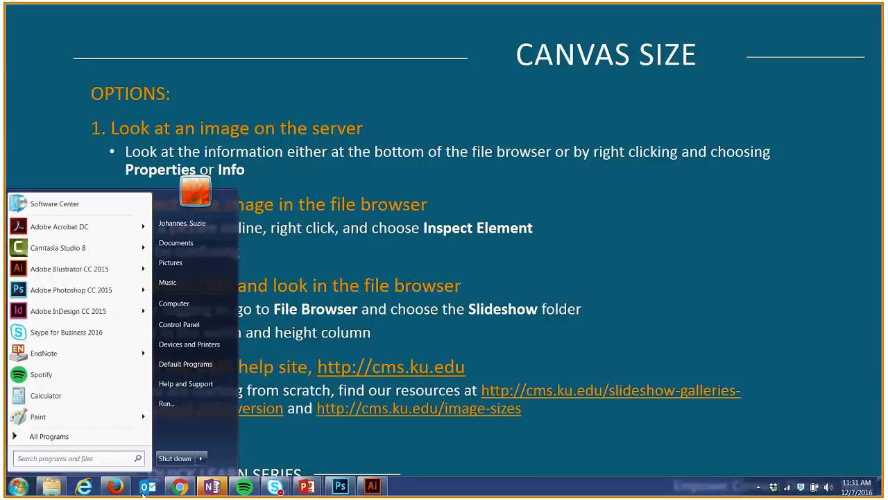
pyautogui.click(115, 486)
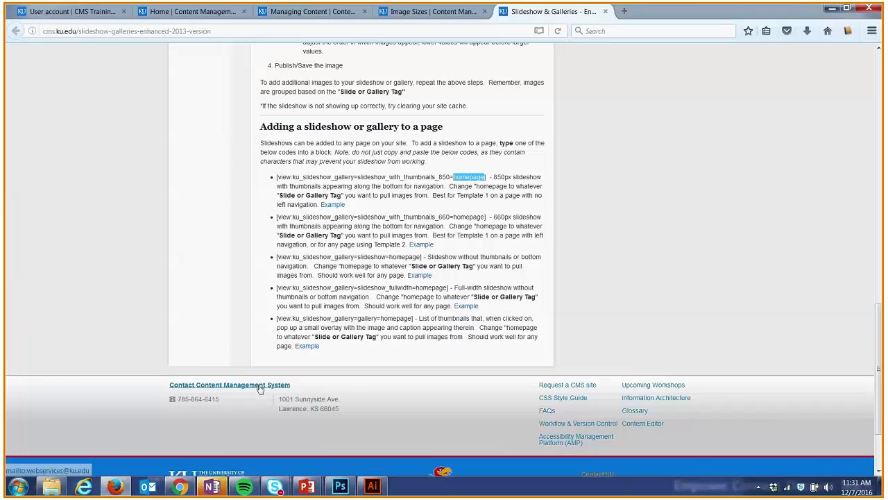
pyautogui.click(77, 11)
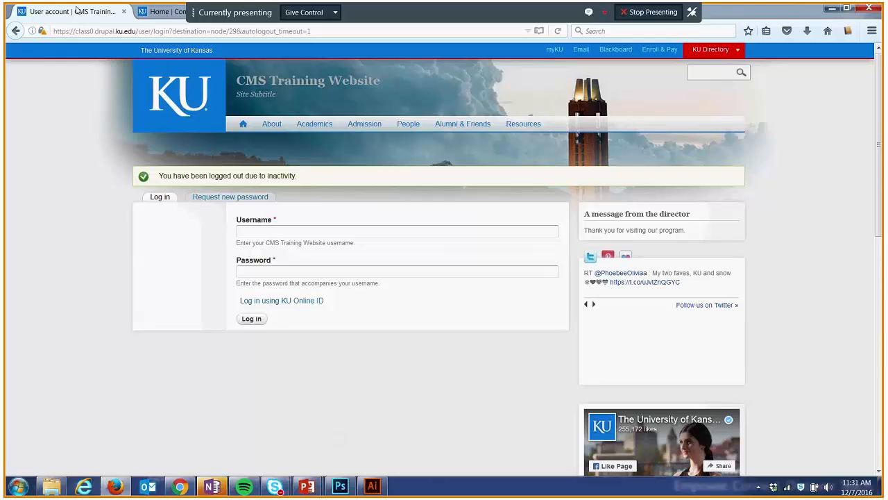
pyautogui.click(248, 230)
pyautogui.write('siteadmin')
pyautogui.press('Tab')
pyautogui.write('••')
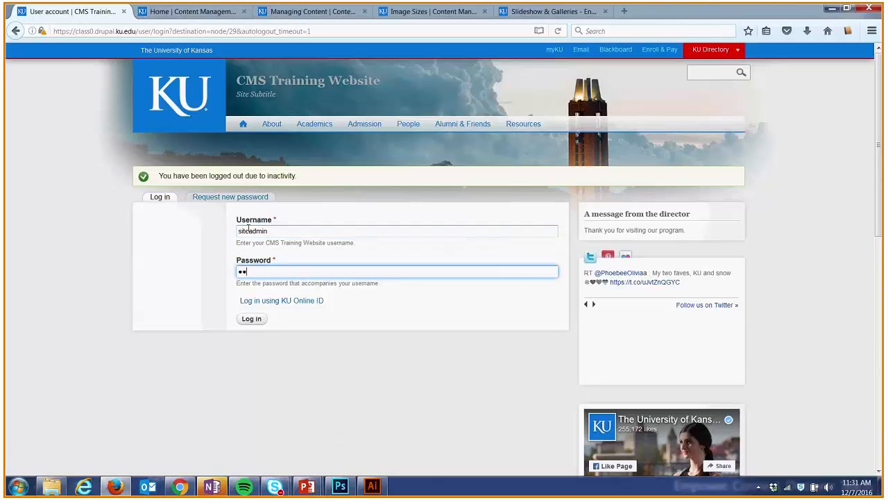
pyautogui.write('••••••••')
pyautogui.press('Return')
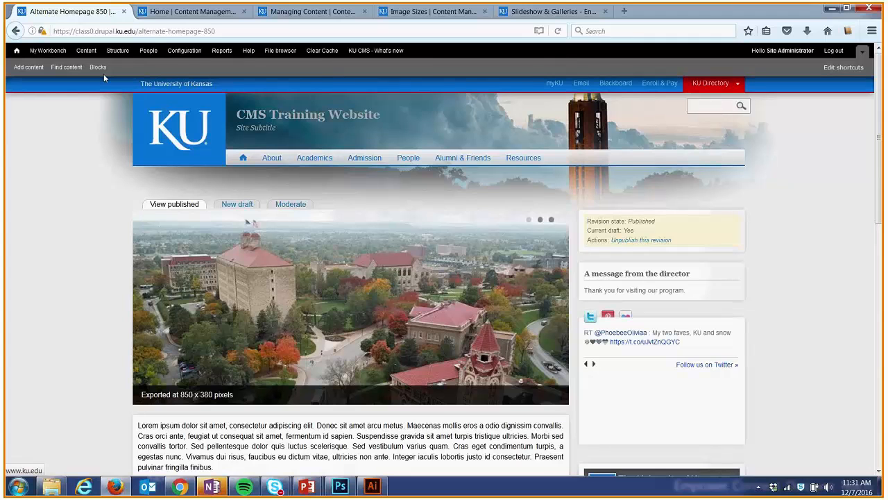
# Step: Find the "jayhawk facebook new" slide in the site content and open a new draft of it
pyautogui.click(67, 68)
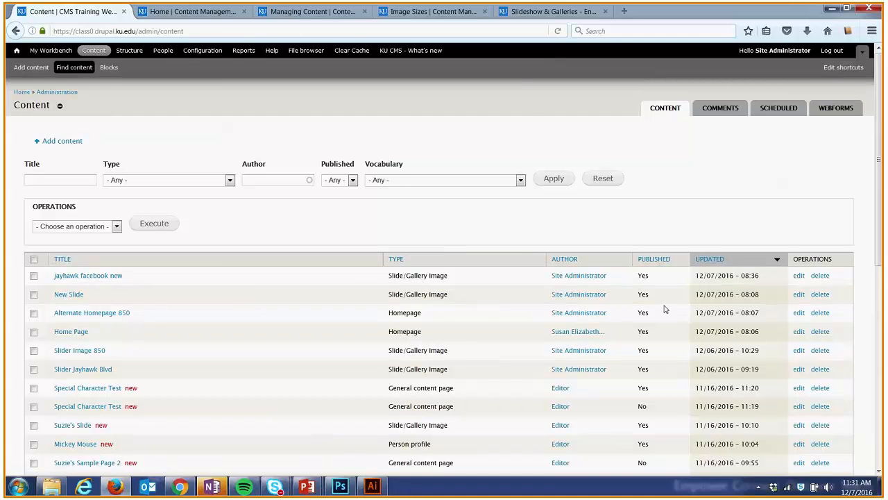
pyautogui.click(88, 277)
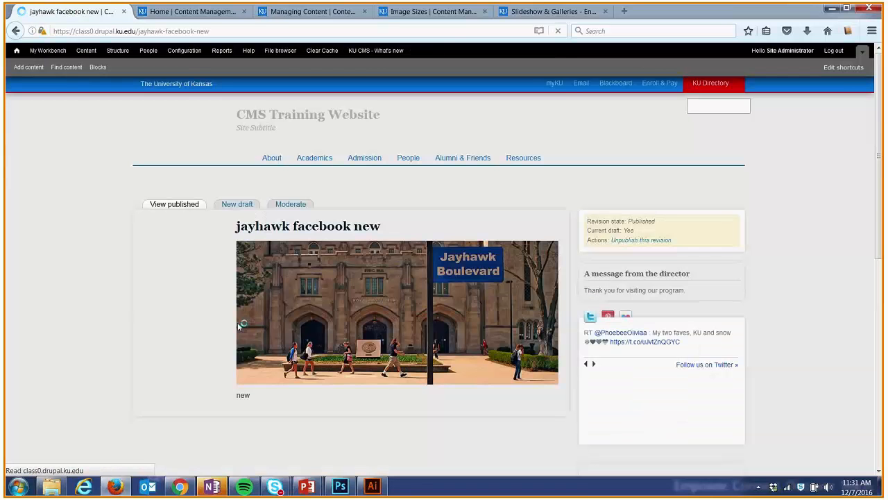
pyautogui.click(238, 204)
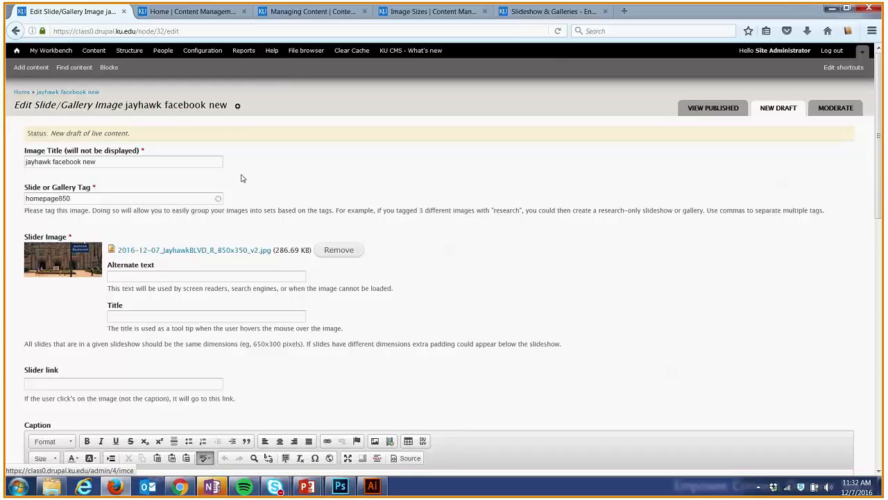
# Step: Examine the image widths and heights in the CMS file browser's slideshow folder, and return to the PowerPoint slide show
pyautogui.click(298, 54)
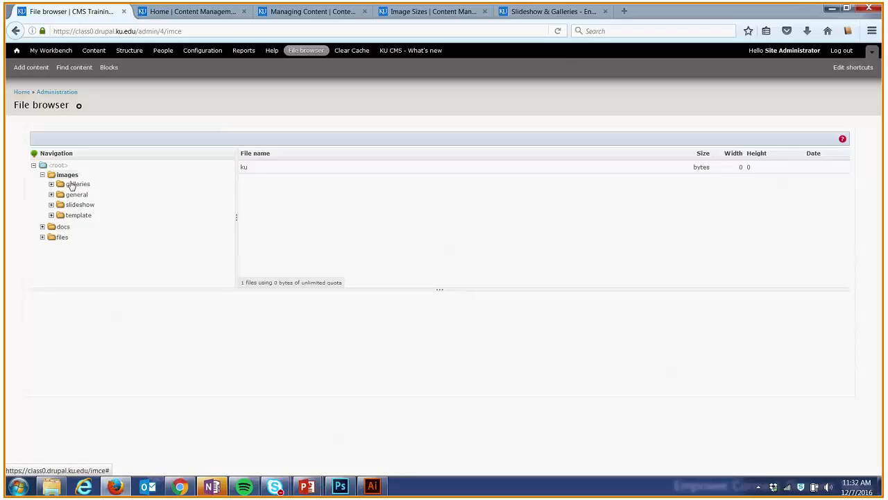
pyautogui.click(83, 206)
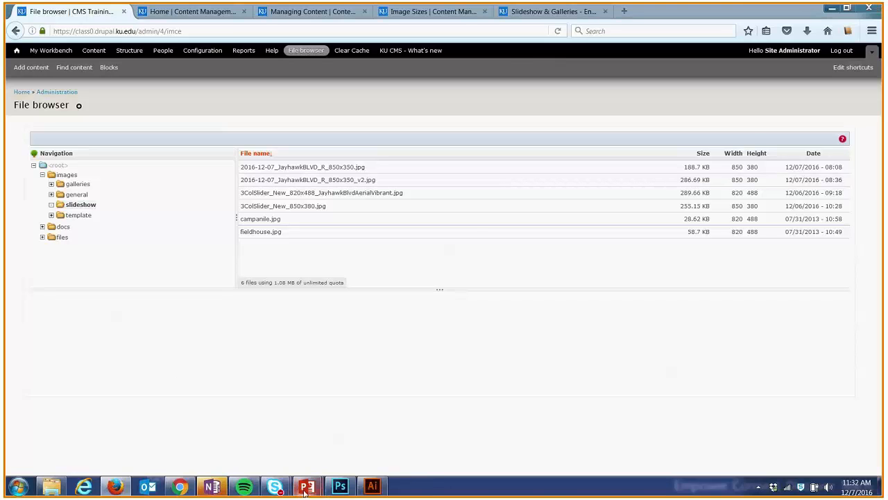
pyautogui.moveTo(306, 488)
pyautogui.click(335, 456)
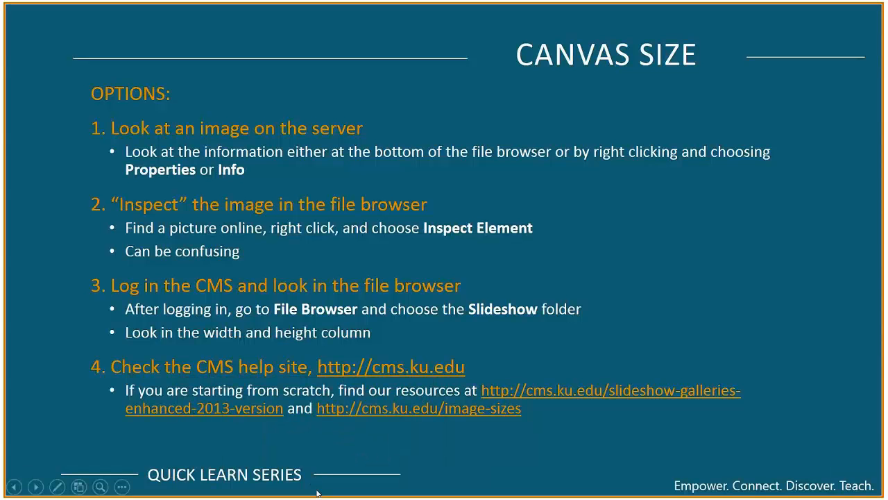
# Step: Switch to Firefox and examine the recommended dimensions on the CMS Image Sizes help page
pyautogui.press('super')
pyautogui.click(116, 486)
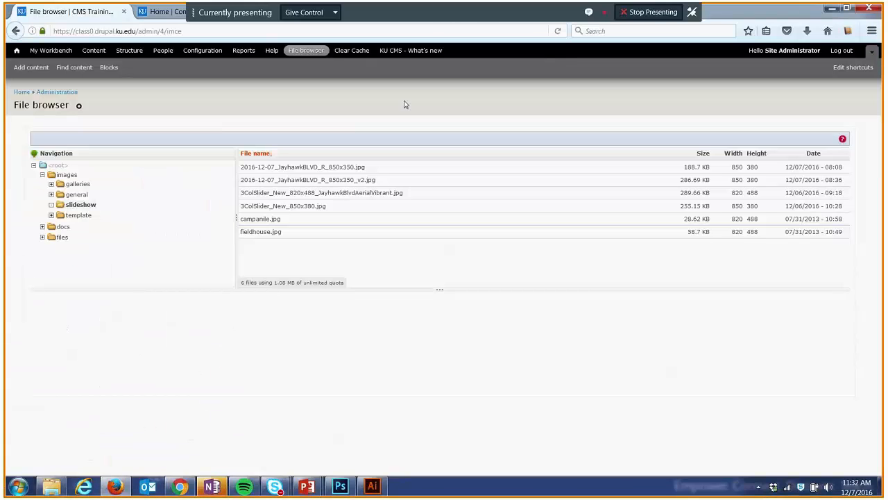
pyautogui.click(431, 13)
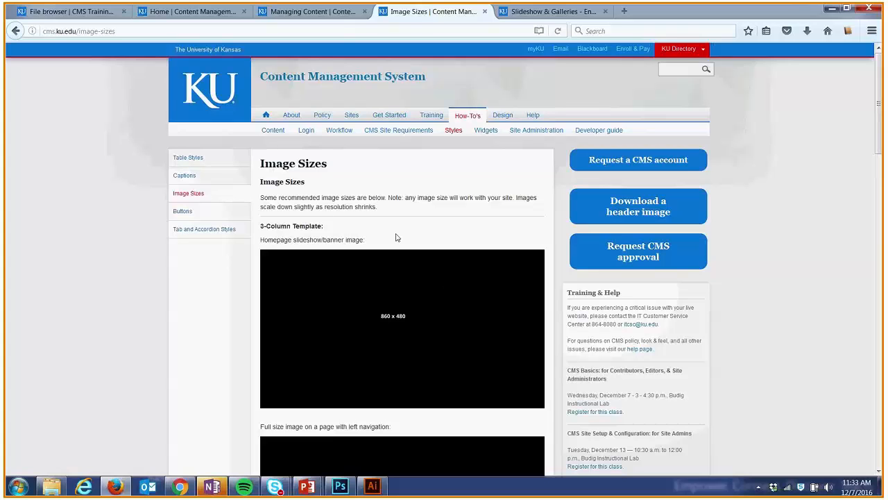
# Step: View the training site's homepage slideshow and open the Slideshow & Galleries help page
pyautogui.click(97, 12)
pyautogui.click(17, 50)
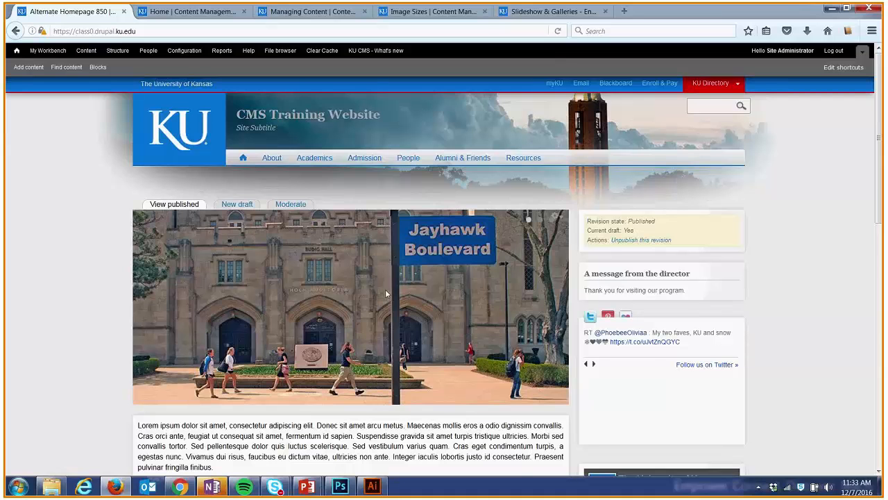
pyautogui.click(518, 13)
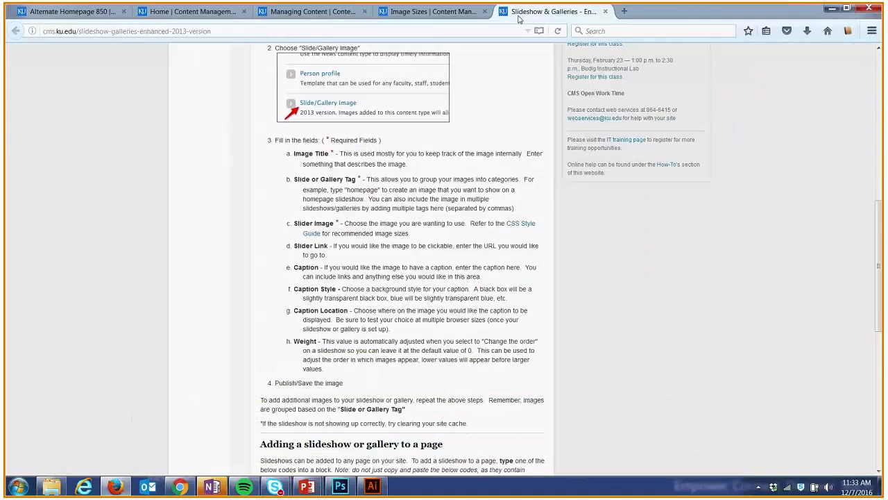
# Step: Examine the CMS Image Sizes and Slideshow & Galleries help pages for slideshow sizes and embed codes, and switch to Photoshop
pyautogui.click(454, 13)
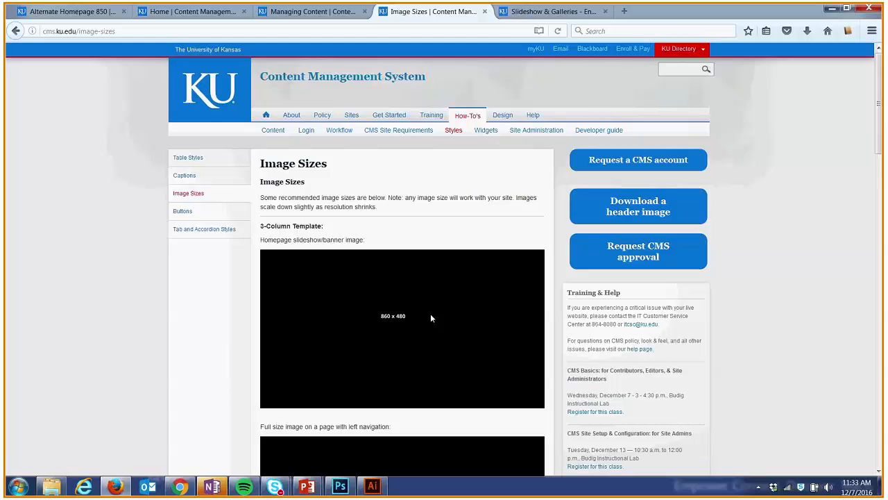
pyautogui.scroll(-1, 430, 318)
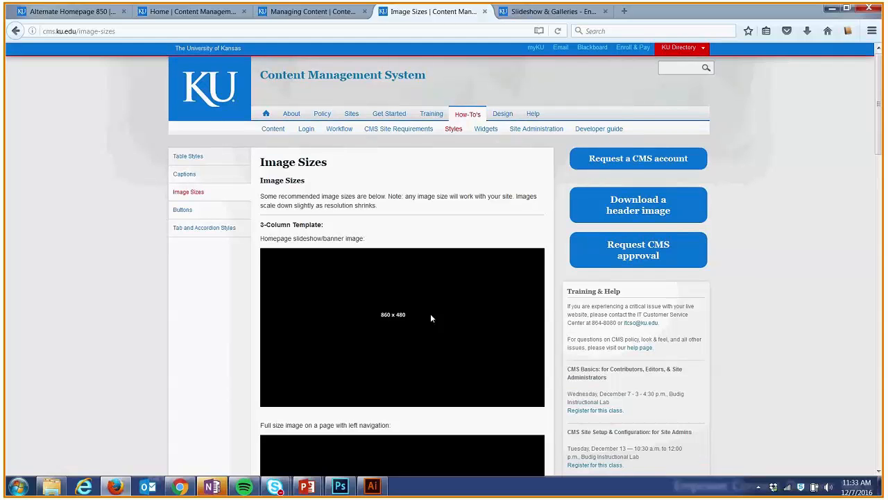
pyautogui.click(350, 18)
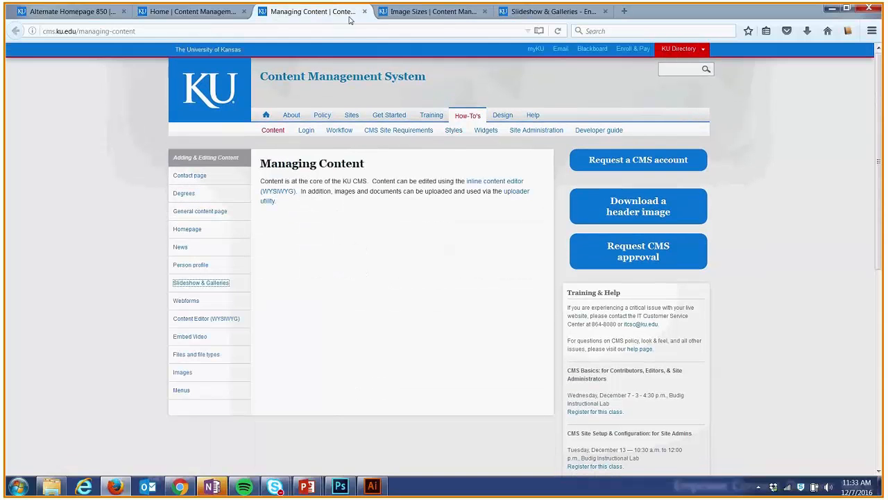
pyautogui.click(535, 13)
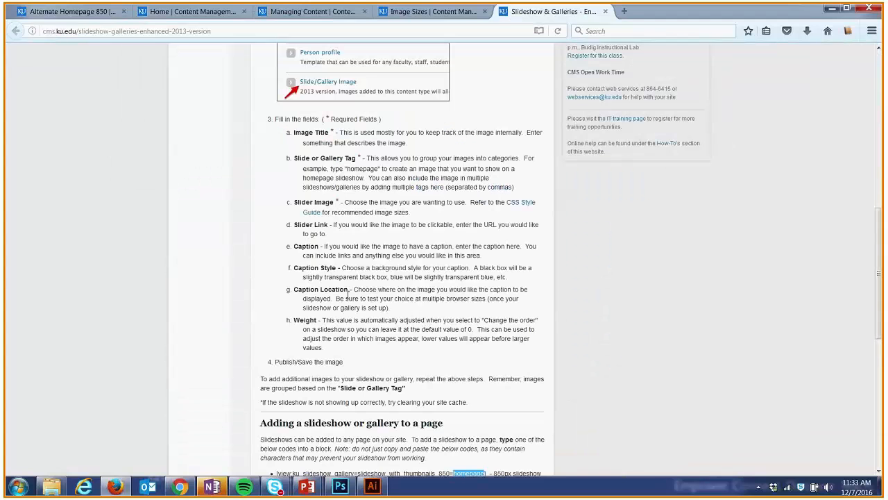
pyautogui.scroll(-5, 348, 294)
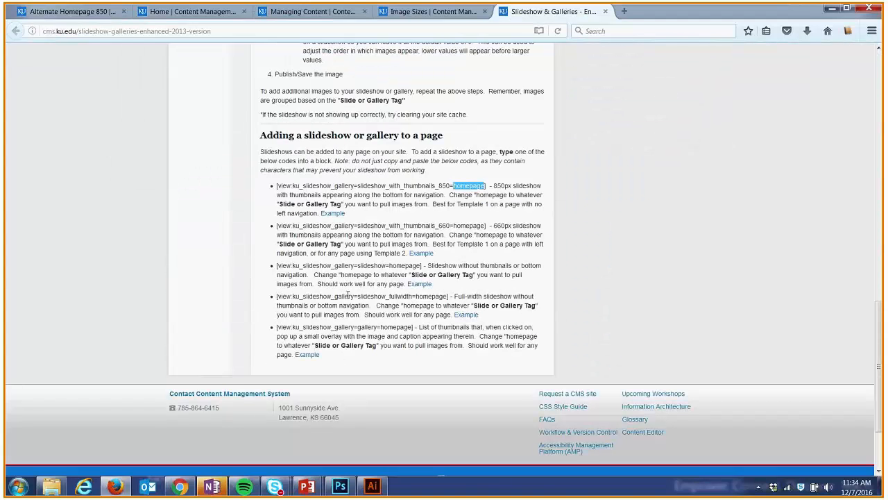
pyautogui.scroll(4, 403, 373)
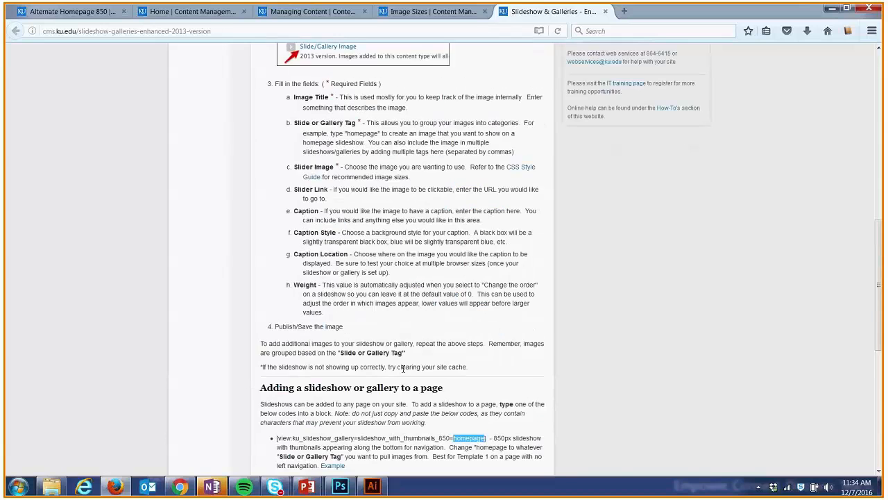
pyautogui.scroll(6, 402, 373)
pyautogui.scroll(2, 403, 373)
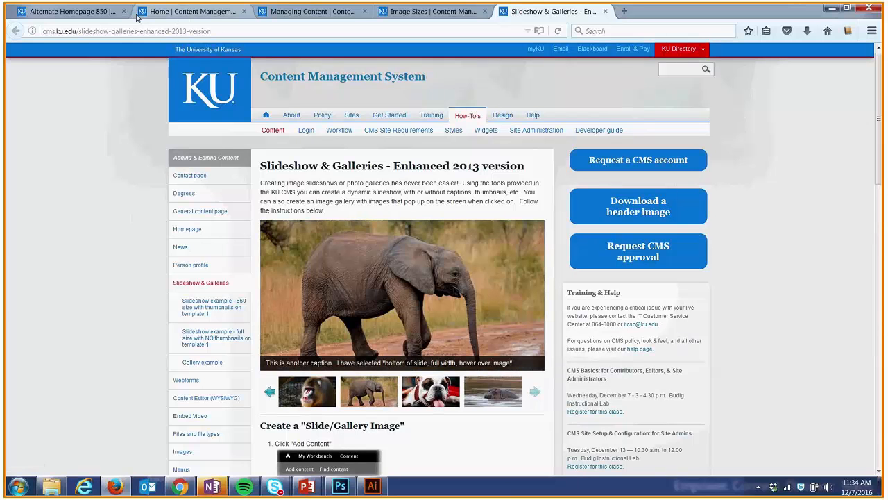
pyautogui.click(91, 14)
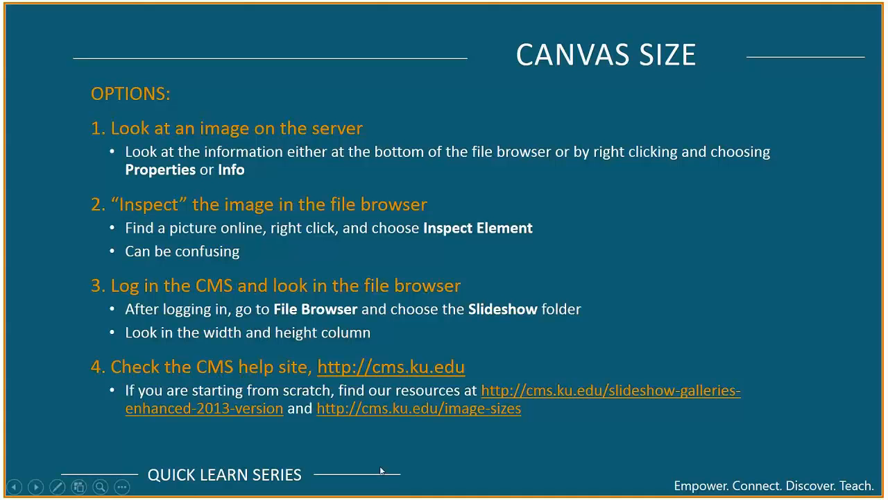
pyautogui.press('super')
pyautogui.click(352, 490)
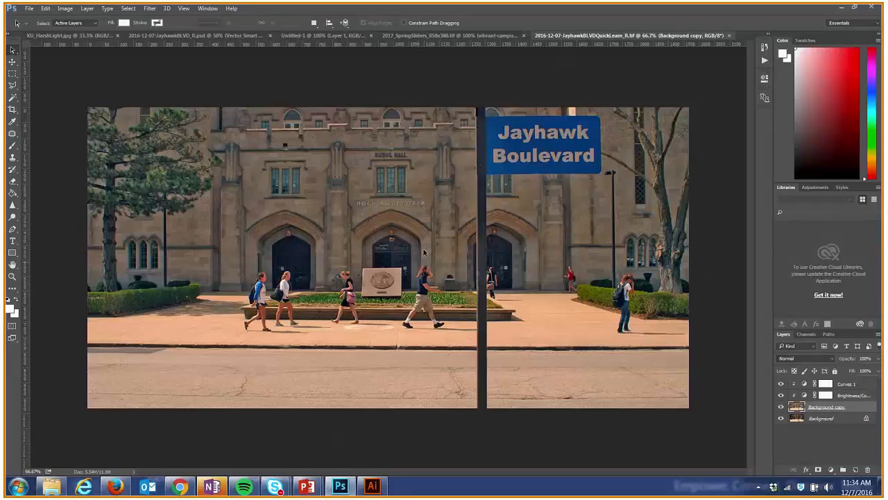
# Step: Reduce the Jayhawk Boulevard photo's canvas size to 850 × 380 pixels with the centre anchor, allowing clipping
pyautogui.click(64, 8)
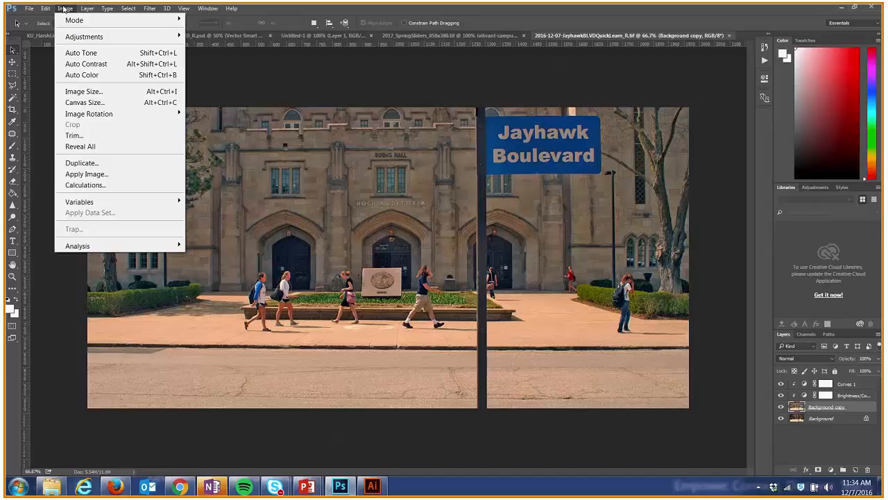
pyautogui.click(86, 104)
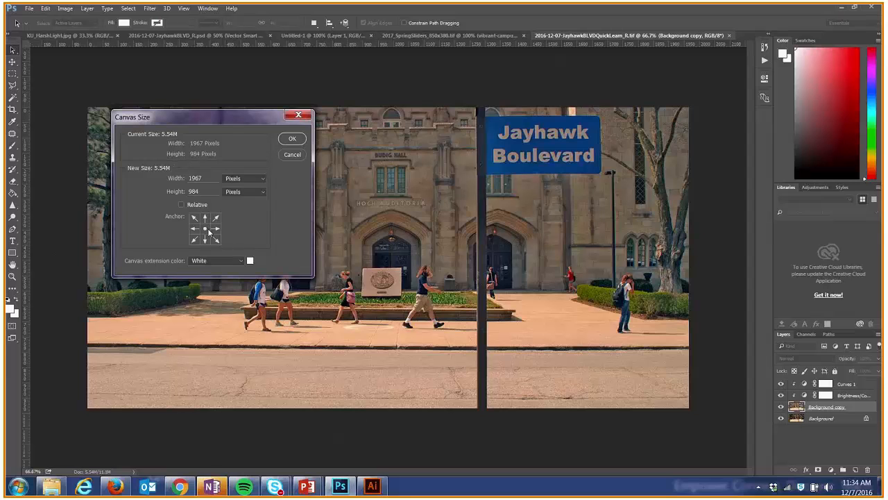
pyautogui.doubleClick(201, 178)
pyautogui.write('850')
pyautogui.press('Tab')
pyautogui.write('380')
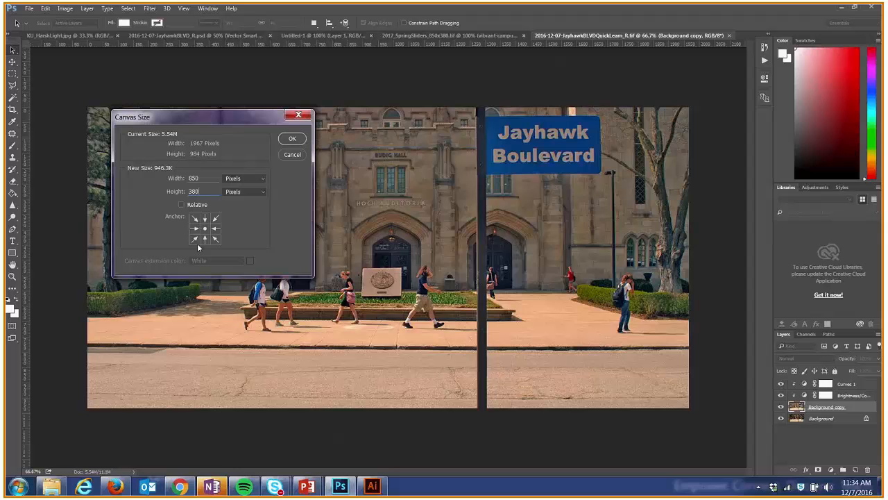
pyautogui.click(293, 140)
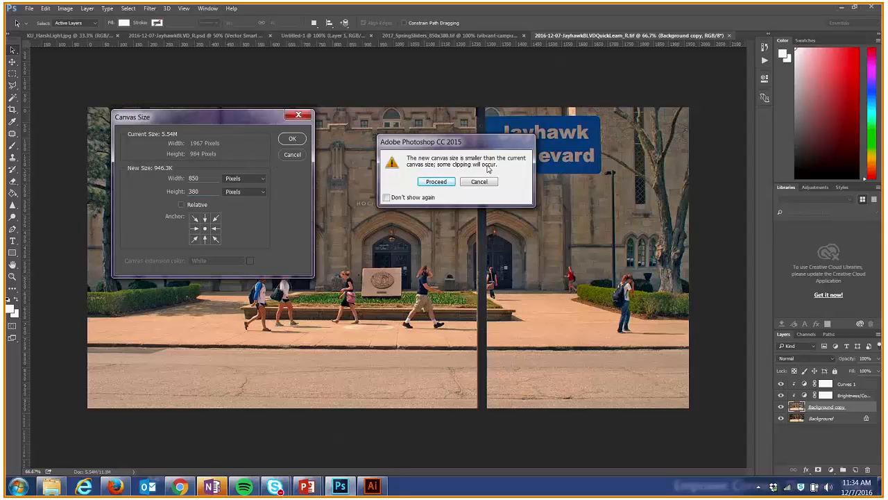
pyautogui.click(437, 181)
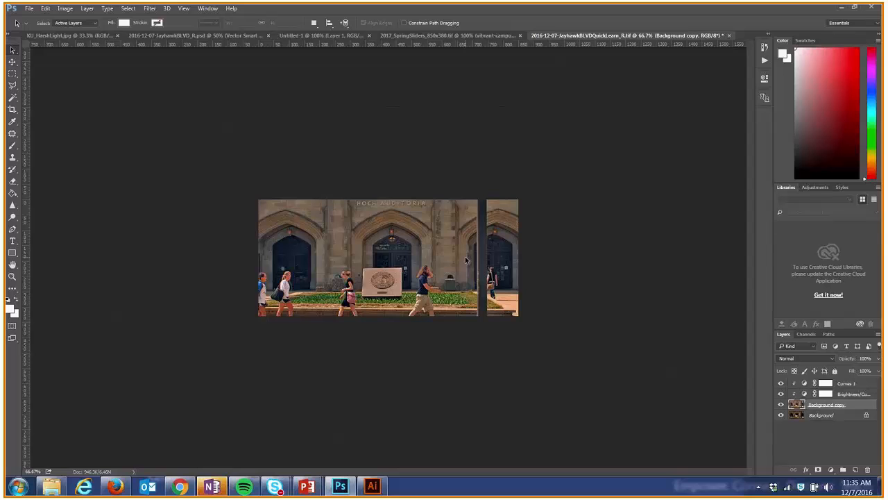
# Step: Undo the canvas size change on the Jayhawk Boulevard photo
pyautogui.hotkey('ctrl', 't')
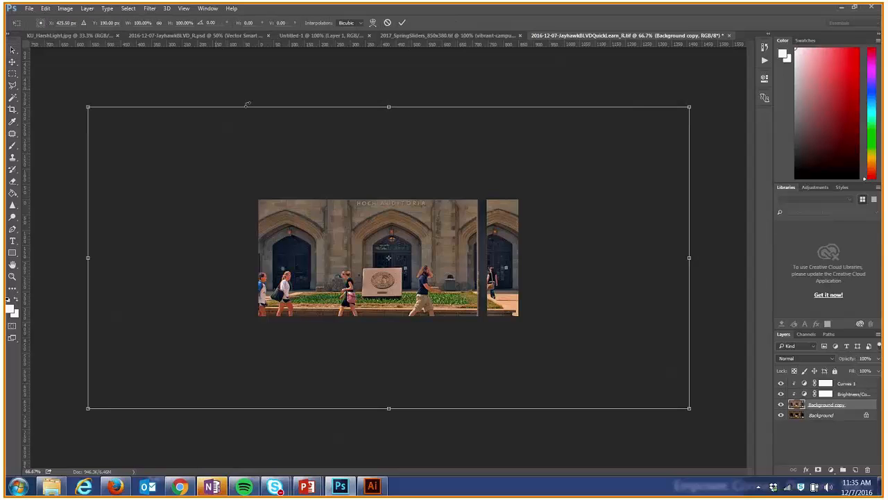
pyautogui.press('Escape')
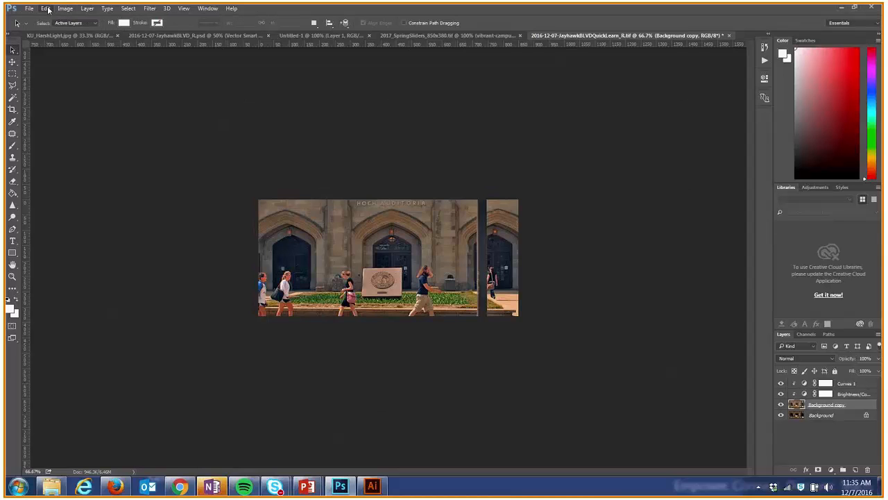
pyautogui.click(64, 8)
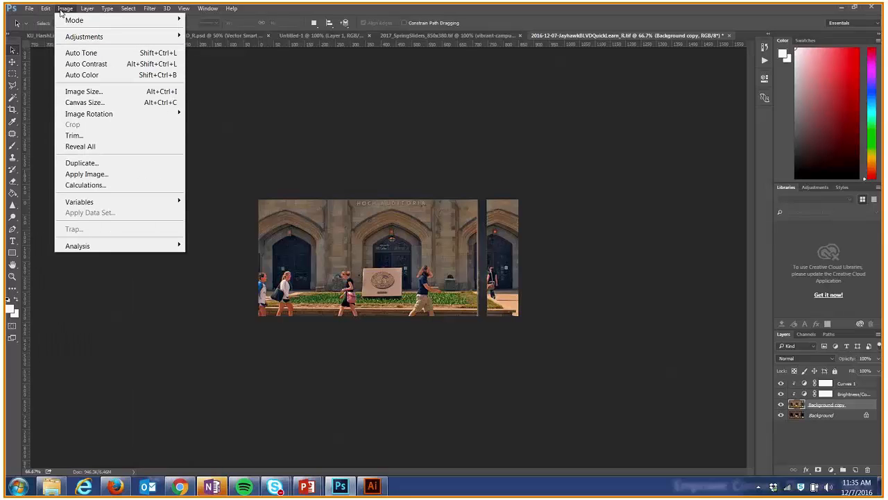
pyautogui.moveTo(45, 8)
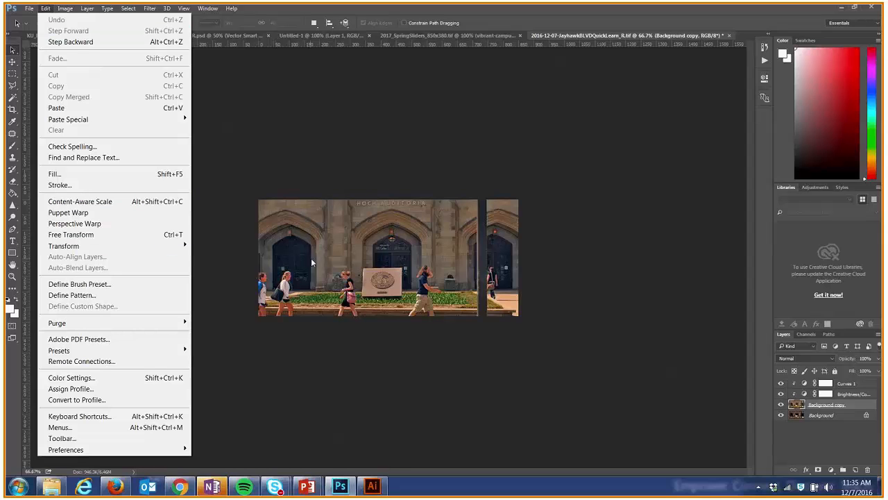
pyautogui.click(507, 161)
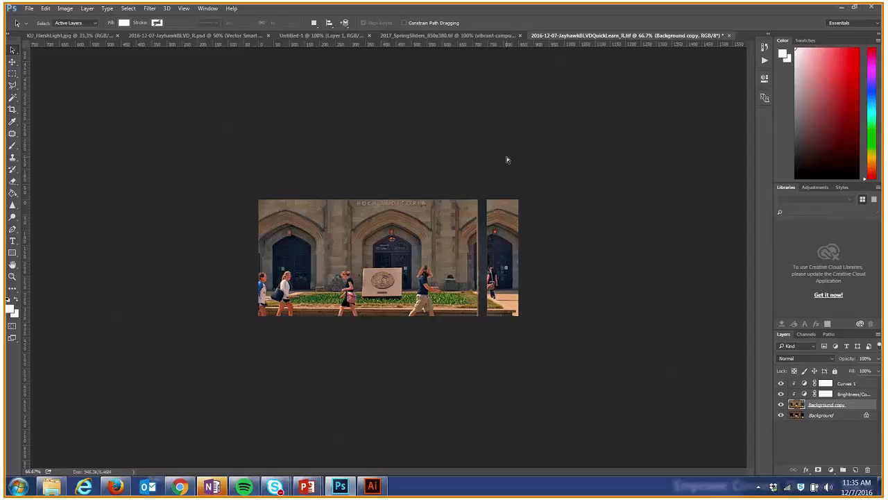
pyautogui.hotkey('ctrl', 'z')
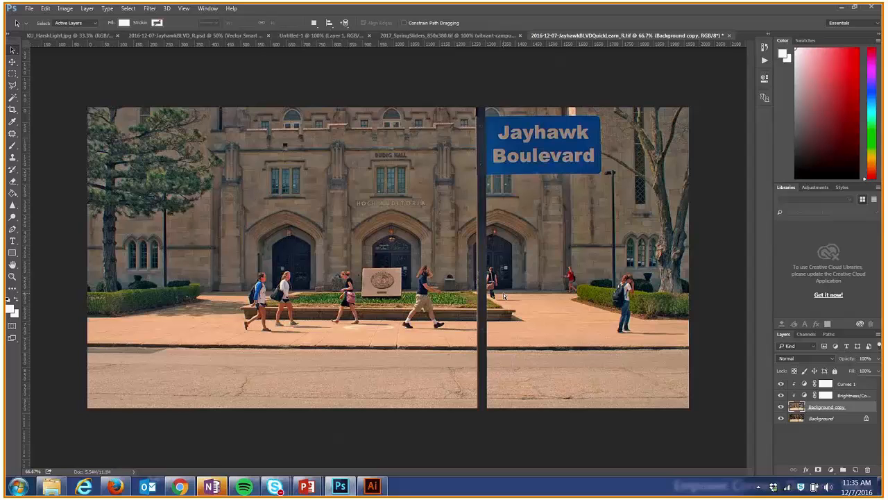
# Step: Try an unconstrained crop of the photo around the building entrances, pedestrians and street sign
pyautogui.click(12, 110)
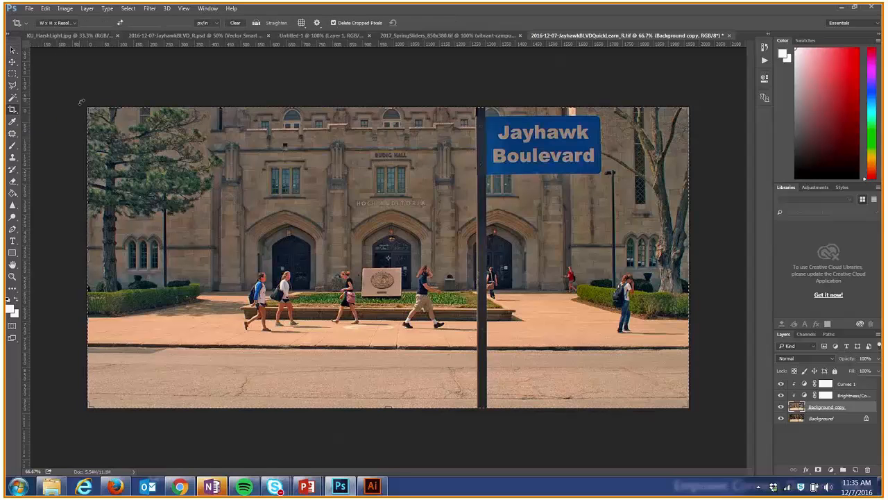
pyautogui.moveTo(88, 109); pyautogui.dragTo(186, 193)
pyautogui.moveTo(389, 159); pyautogui.dragTo(389, 89)
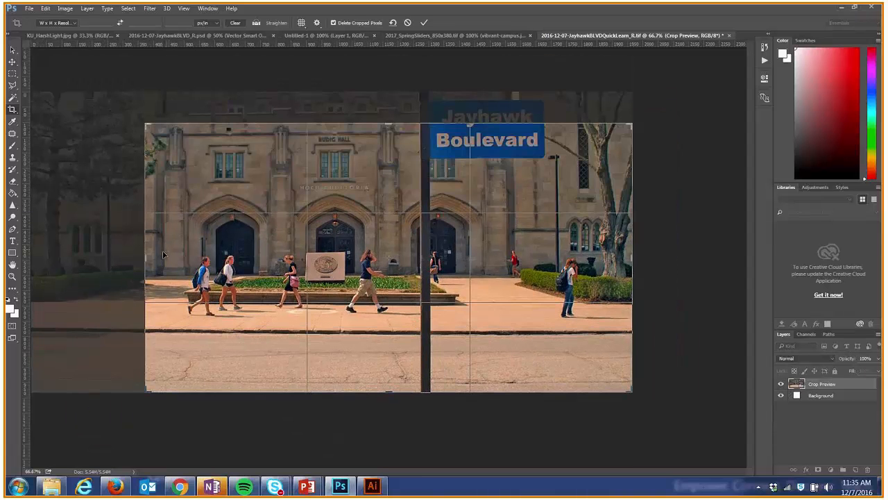
pyautogui.moveTo(163, 255); pyautogui.dragTo(108, 266)
pyautogui.moveTo(387, 391); pyautogui.dragTo(387, 353)
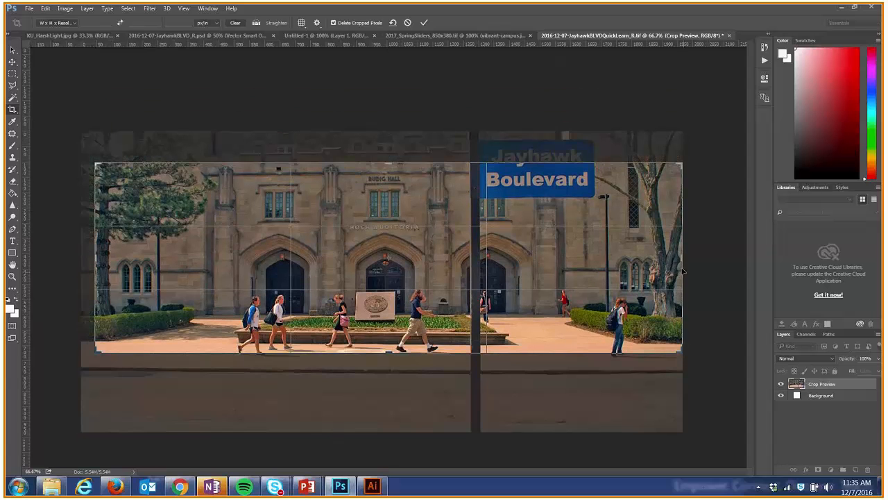
pyautogui.moveTo(683, 272); pyautogui.dragTo(611, 268)
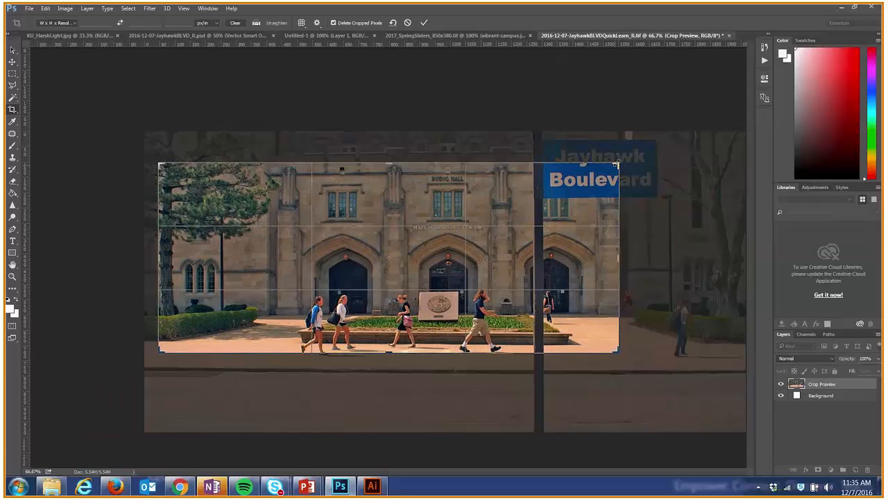
pyautogui.moveTo(617, 163); pyautogui.dragTo(658, 160)
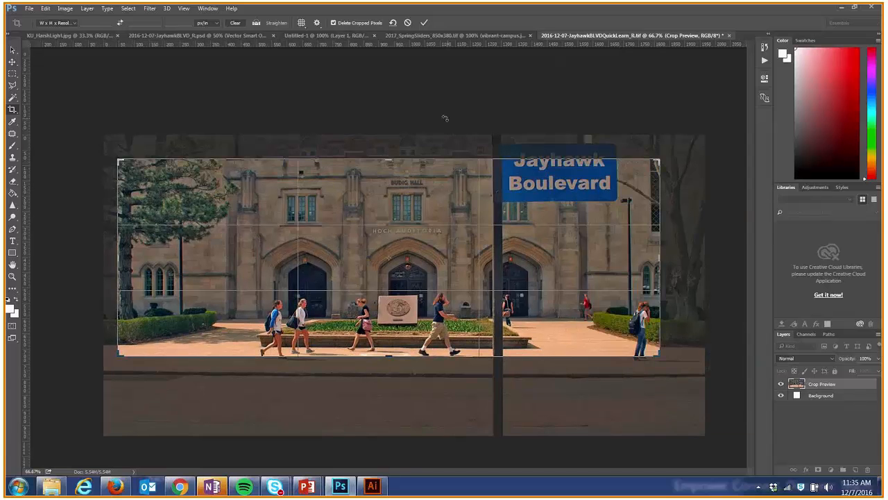
pyautogui.press('Escape')
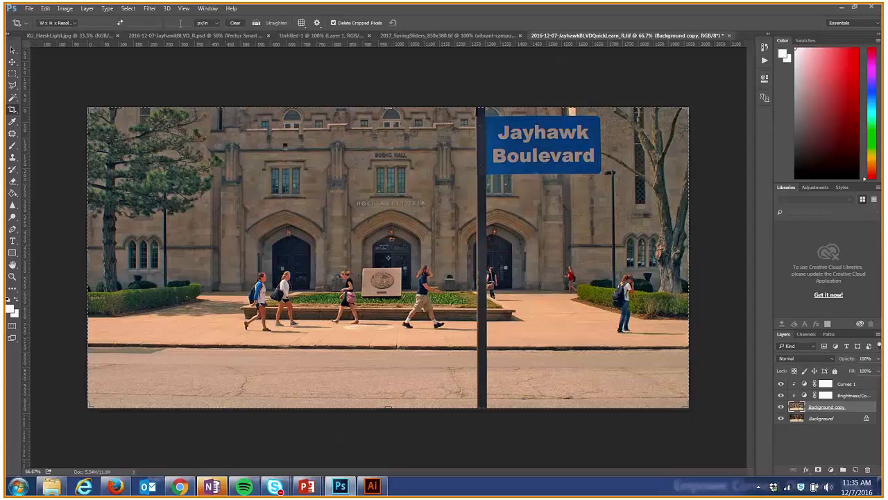
# Step: Set the crop dimensions to 850 px wide by 380 px high, with pixels as the unit
pyautogui.click(107, 22)
pyautogui.write('850')
pyautogui.press('Tab')
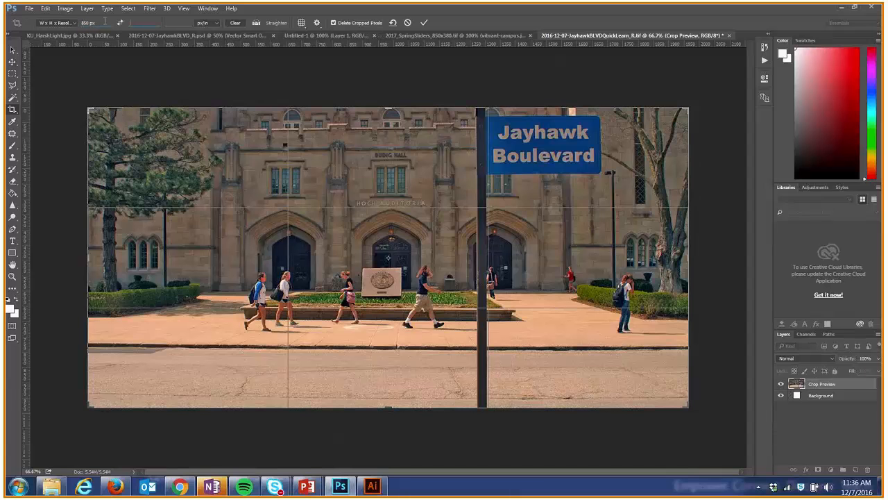
pyautogui.write('380')
pyautogui.press('Tab')
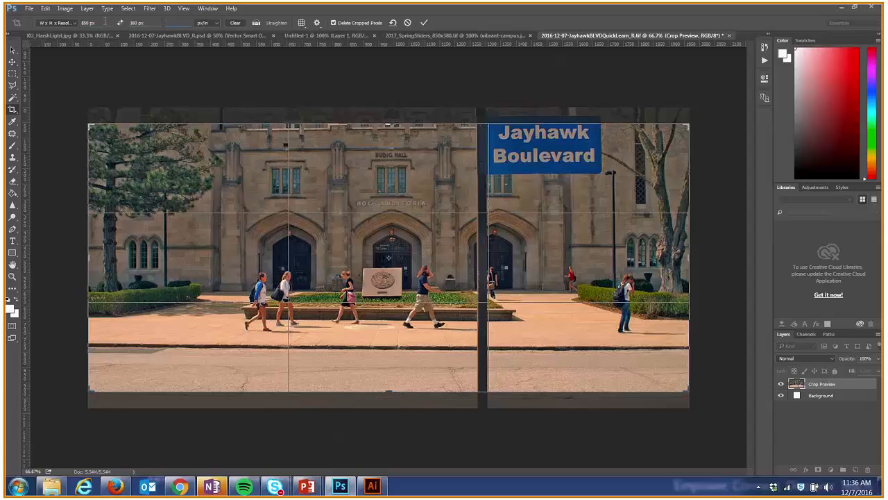
pyautogui.write('72')
pyautogui.rightClick(124, 44)
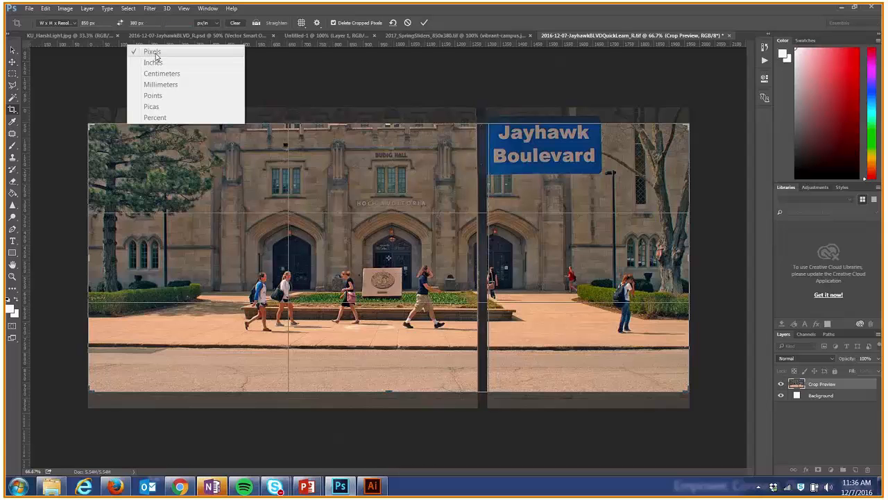
pyautogui.click(93, 43)
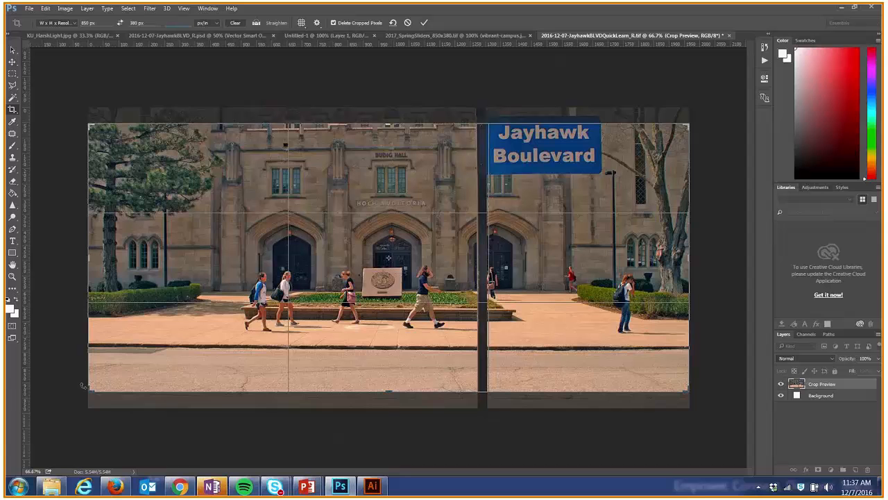
# Step: Crop out the street and the tree side of the photo, keeping the whole Jayhawk Boulevard sign, and fit the result on screen
pyautogui.moveTo(94, 394); pyautogui.dragTo(194, 342)
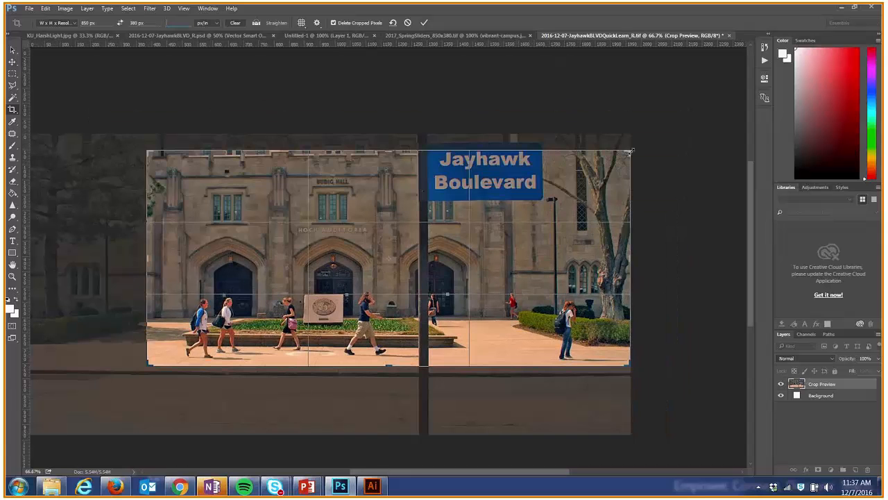
pyautogui.moveTo(148, 151); pyautogui.dragTo(131, 145)
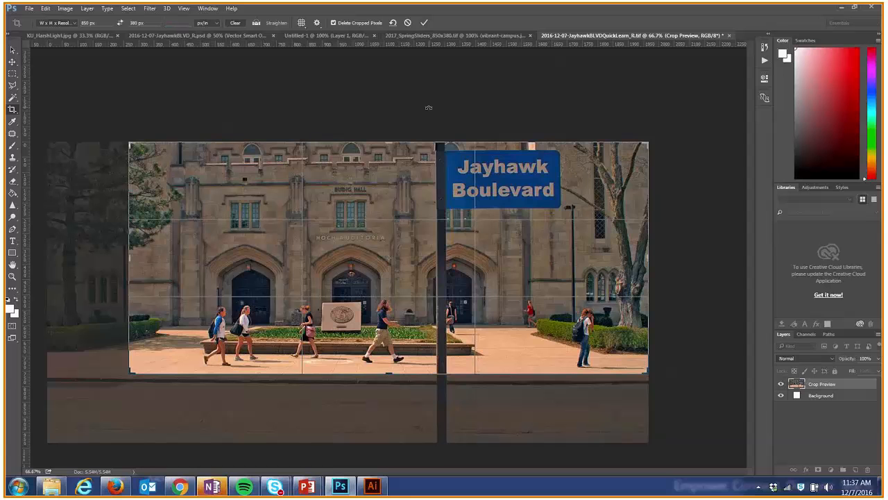
pyautogui.click(424, 23)
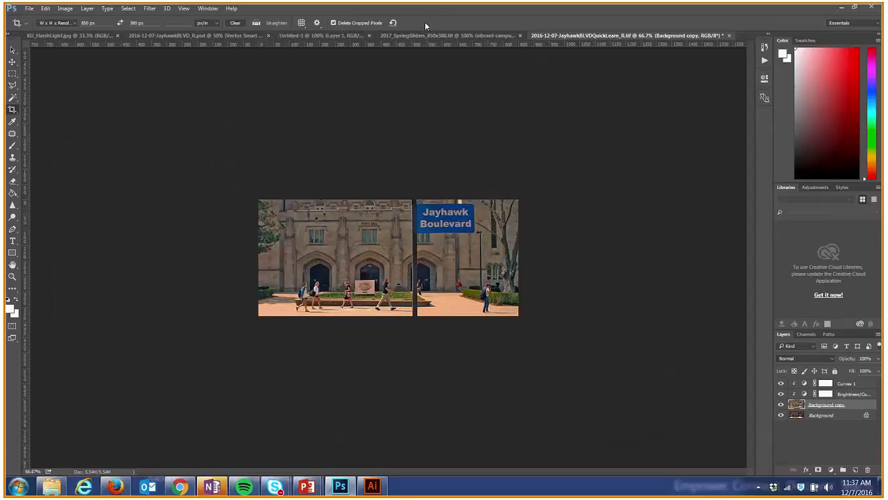
pyautogui.click(13, 51)
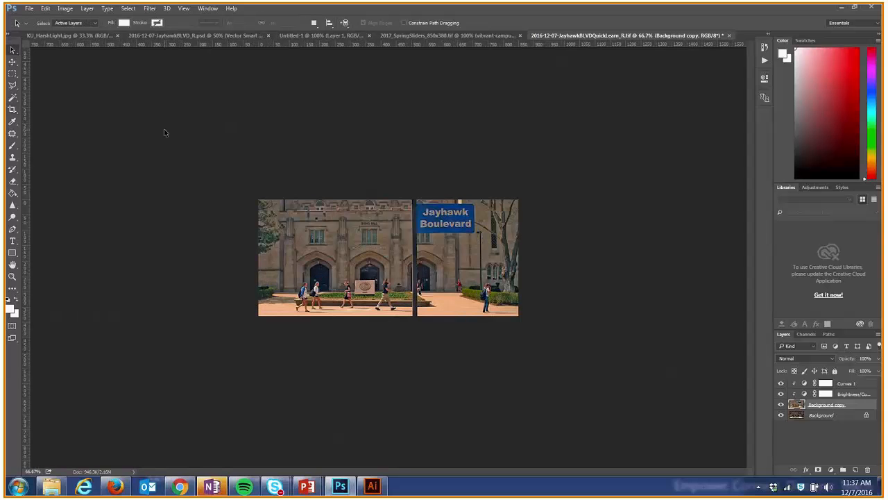
pyautogui.hotkey('ctrl', '0')
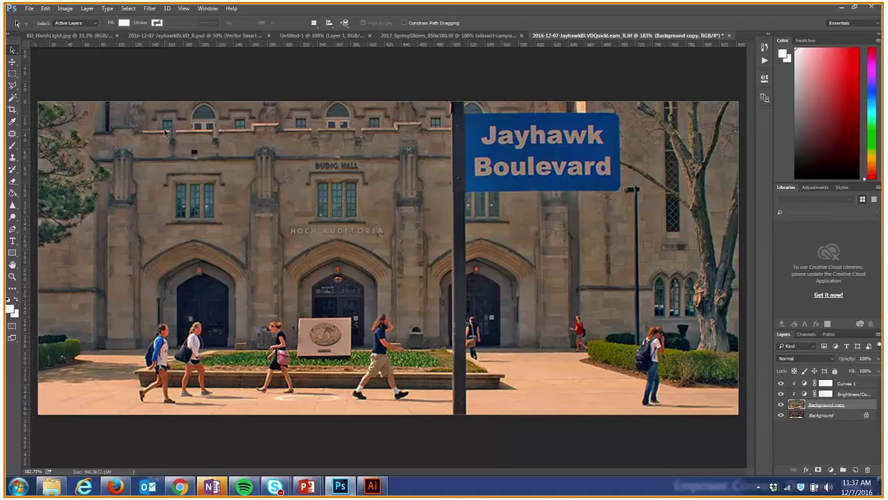
# Step: View the cropped photo at 100% and set up its Export As settings with JPG format and 91% quality
pyautogui.hotkey('ctrl', '1')
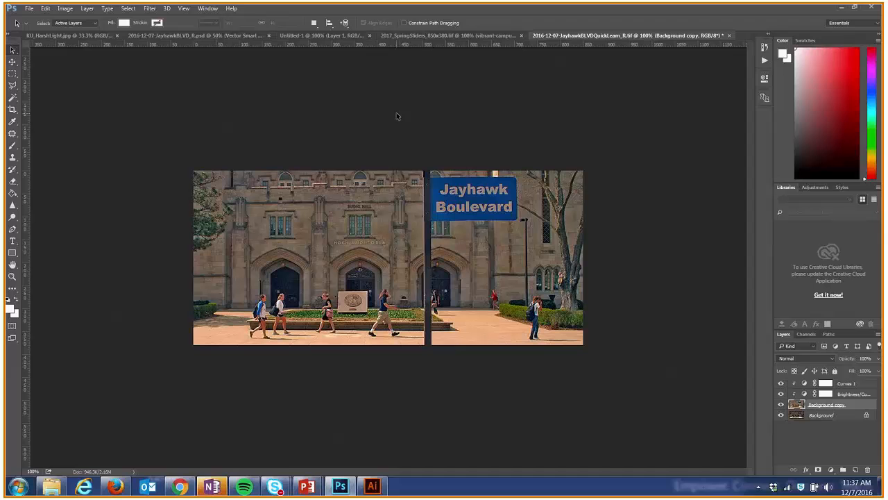
pyautogui.click(30, 8)
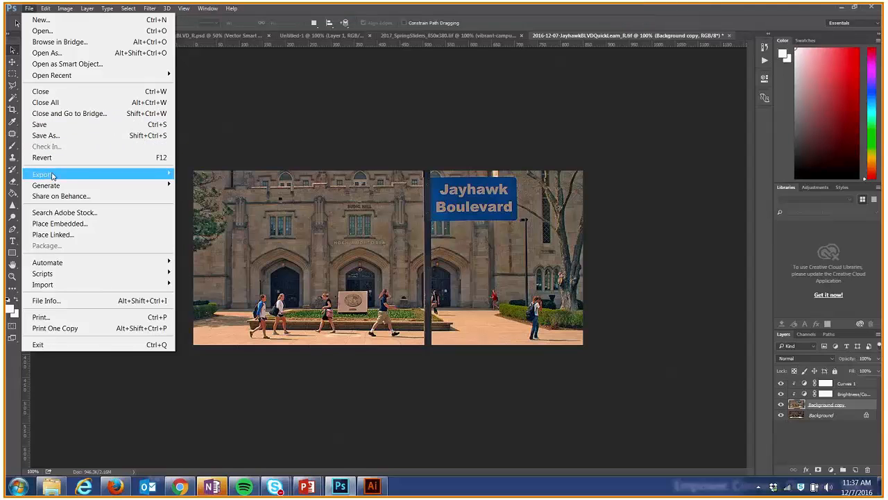
pyautogui.moveTo(53, 177)
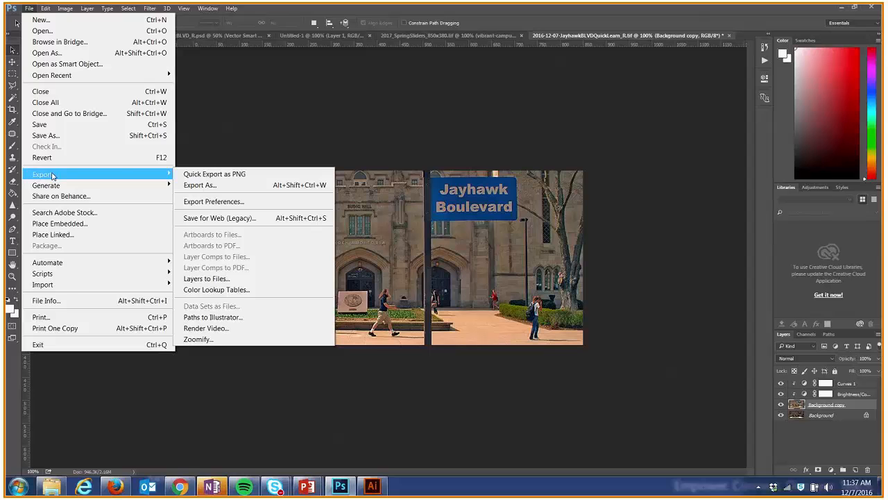
pyautogui.moveTo(170, 182)
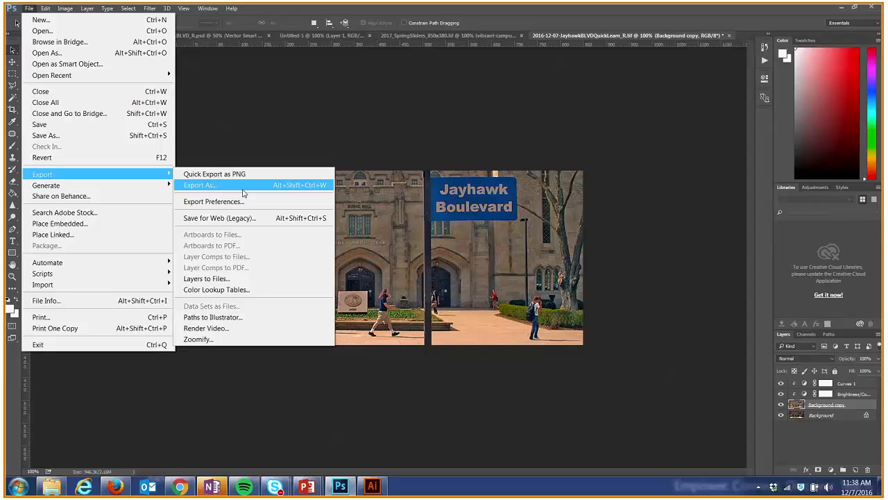
pyautogui.click(243, 189)
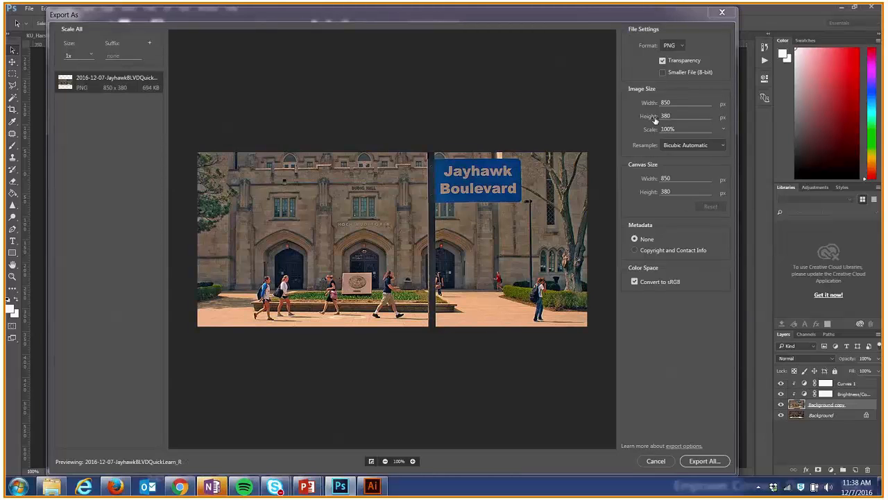
pyautogui.click(684, 46)
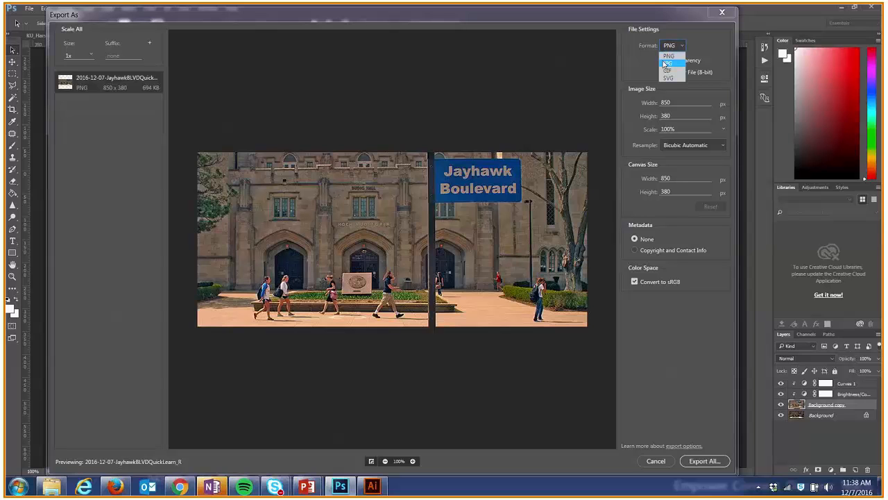
pyautogui.click(671, 63)
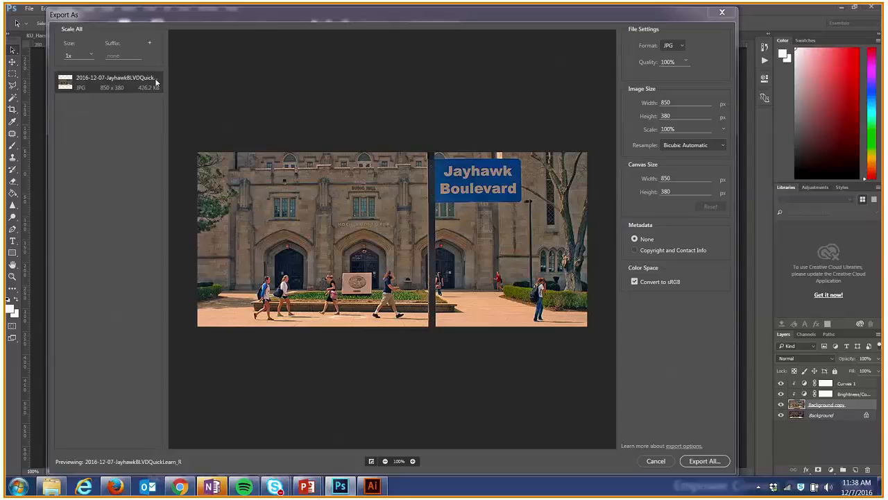
pyautogui.click(679, 61)
pyautogui.press('Down')
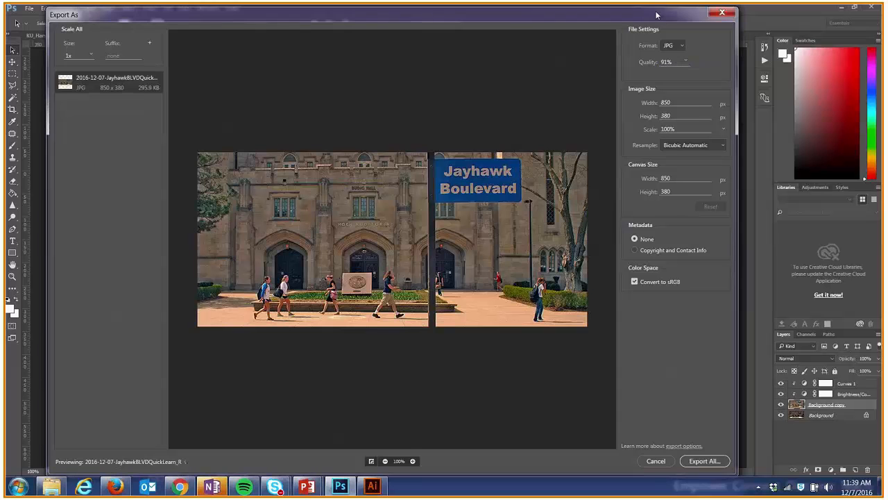
# Step: Export the photo to the Web folder of Example1_Assets as 2016-12-07-JayhawkBLVDQuickLearn_R_850x380
pyautogui.moveTo(654, 17); pyautogui.dragTo(657, 14)
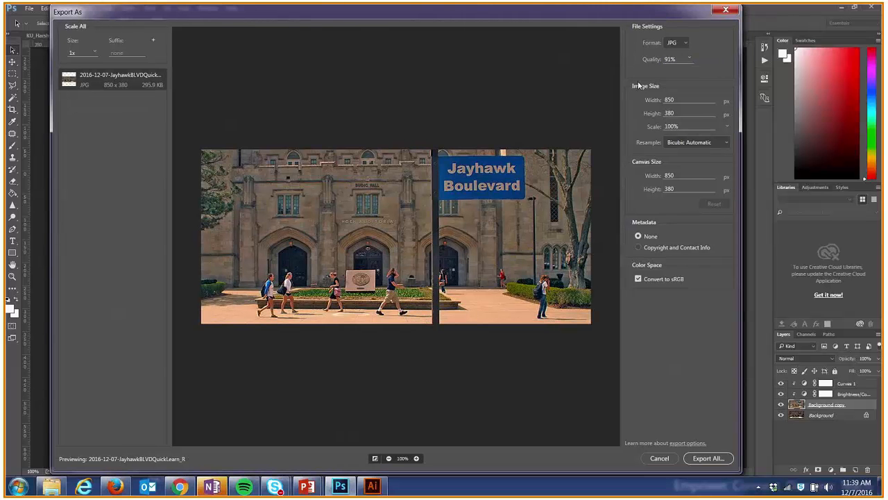
pyautogui.click(708, 460)
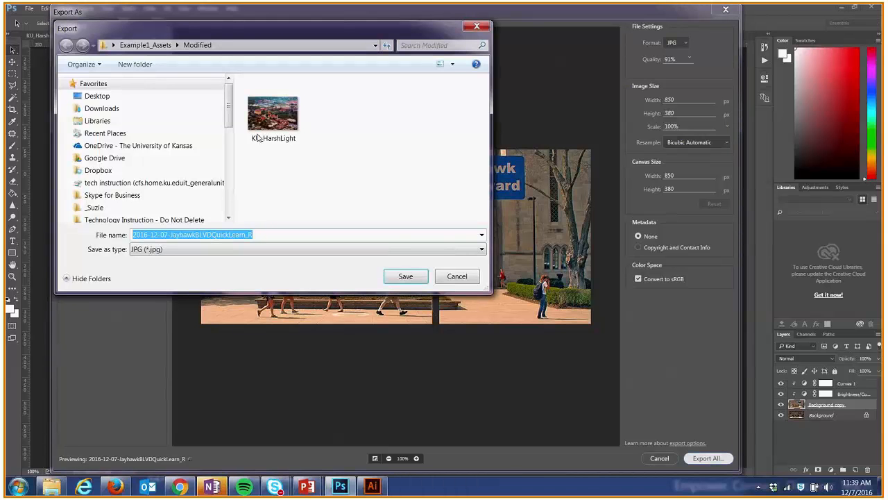
pyautogui.doubleClick(273, 202)
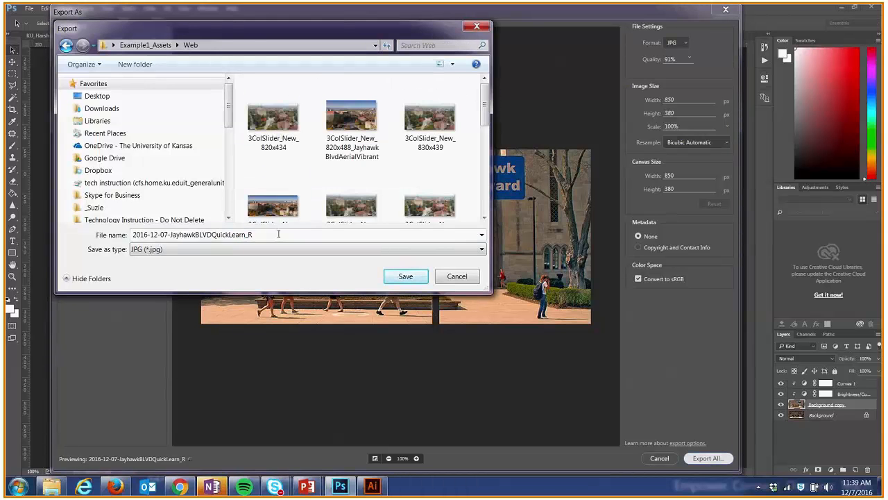
pyautogui.click(277, 234)
pyautogui.click(278, 235)
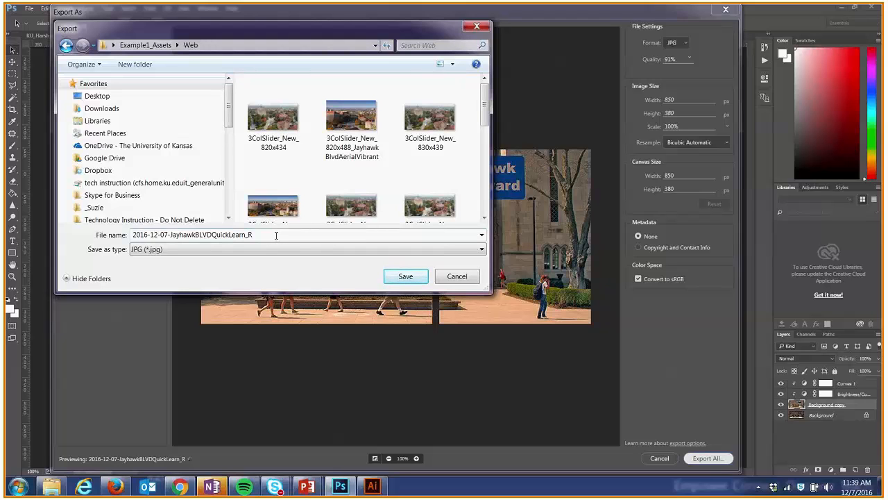
pyautogui.write('_850x380')
pyautogui.click(405, 277)
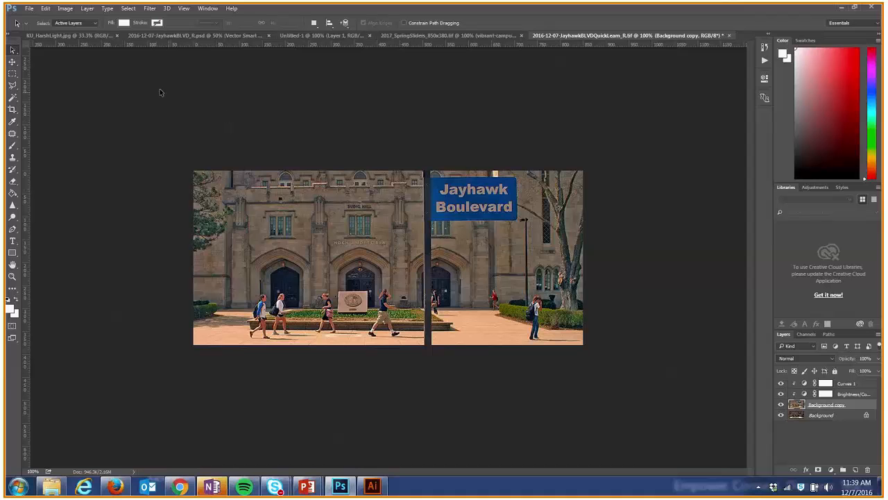
# Step: Review the quick export format, location, metadata and color space preferences, and cancel without changing them
pyautogui.click(29, 8)
pyautogui.moveTo(56, 175)
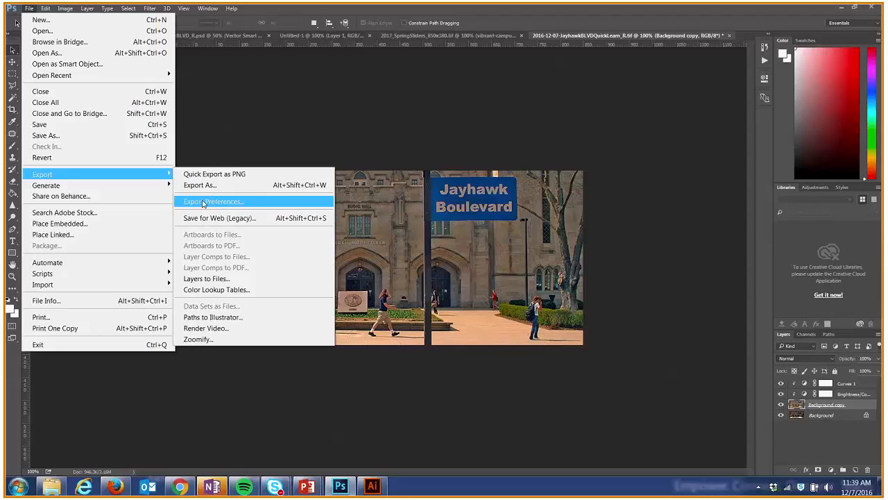
pyautogui.click(199, 202)
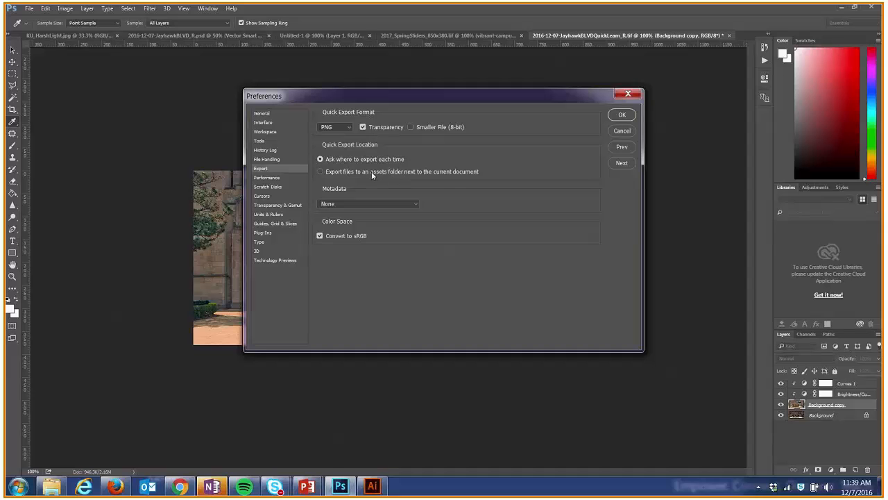
pyautogui.click(620, 131)
pyautogui.click(29, 8)
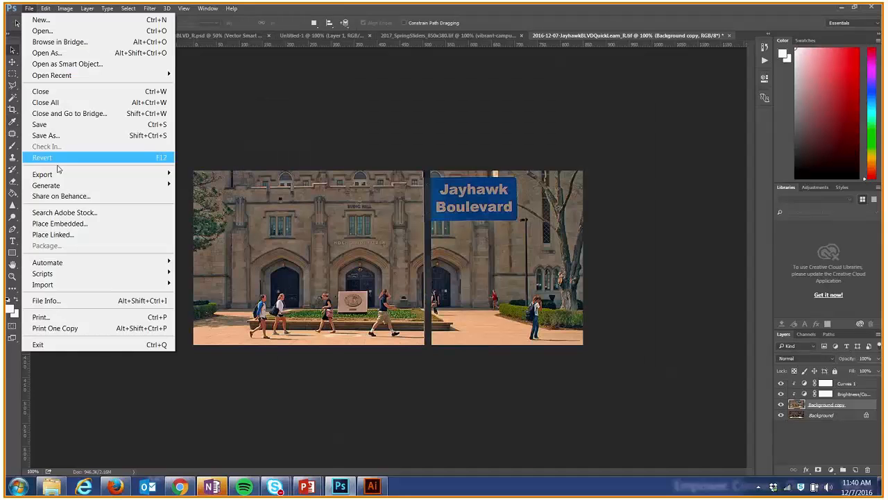
pyautogui.moveTo(139, 174)
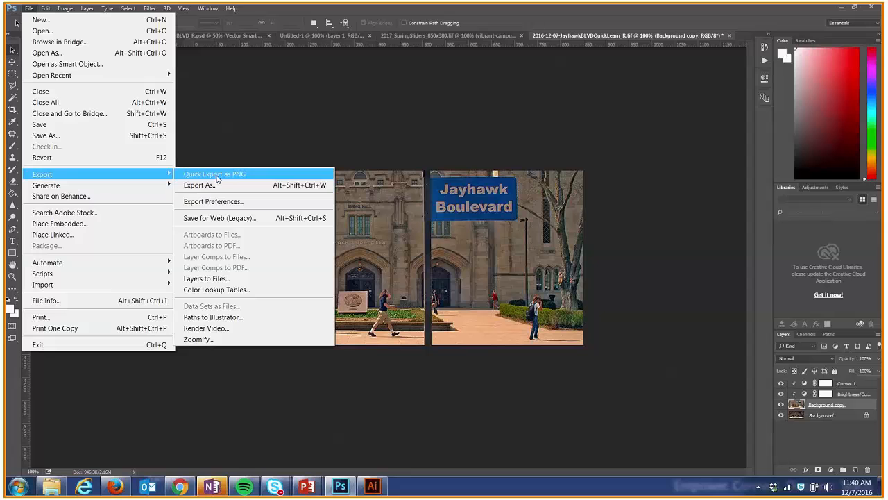
pyautogui.click(387, 137)
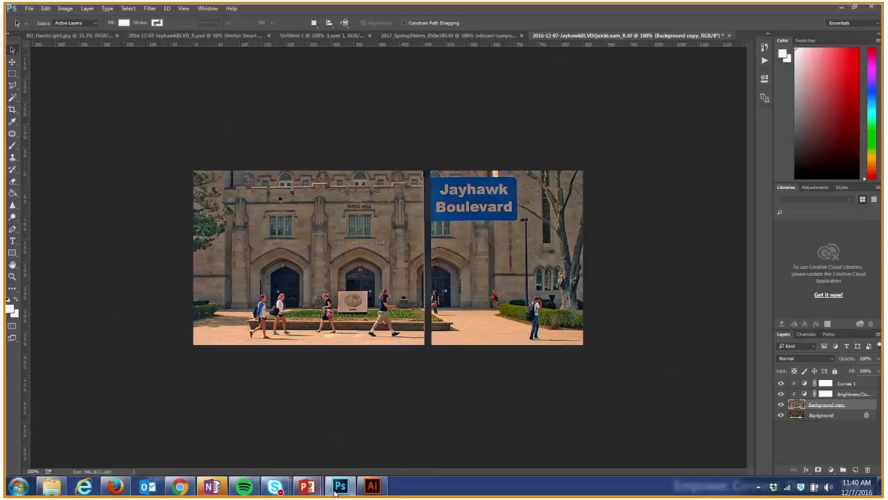
# Step: Switch to the PowerPoint slideshow and advance from the Canvas Size slide to the File Formats slide
pyautogui.moveTo(308, 488)
pyautogui.click(333, 444)
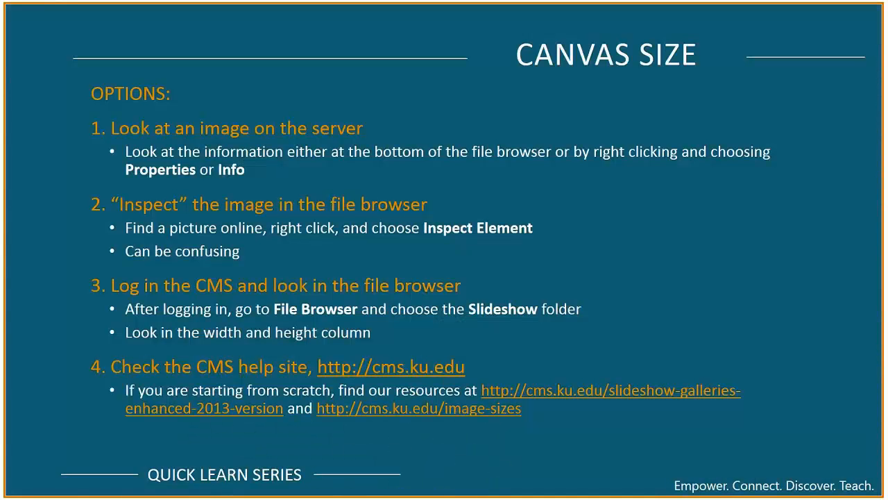
pyautogui.click(356, 286)
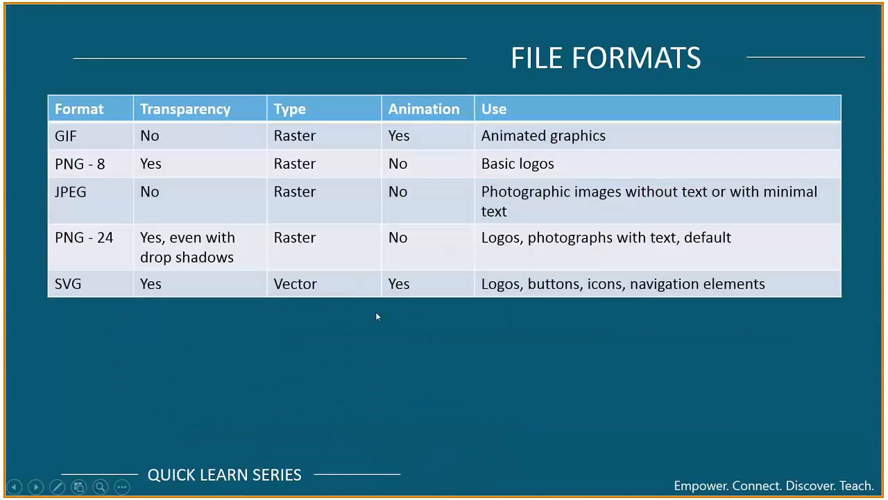
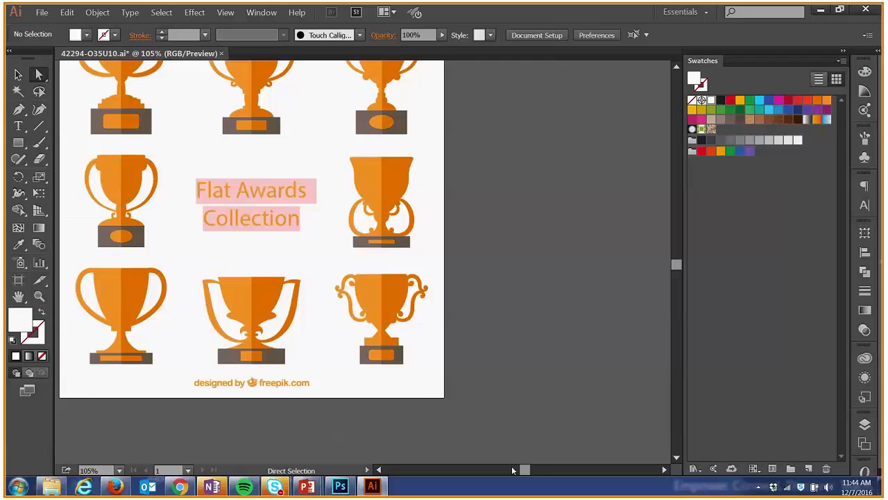
pyautogui.moveTo(524, 471); pyautogui.dragTo(520, 472)
pyautogui.scroll(2, 498, 432)
pyautogui.scroll(2, 497, 432)
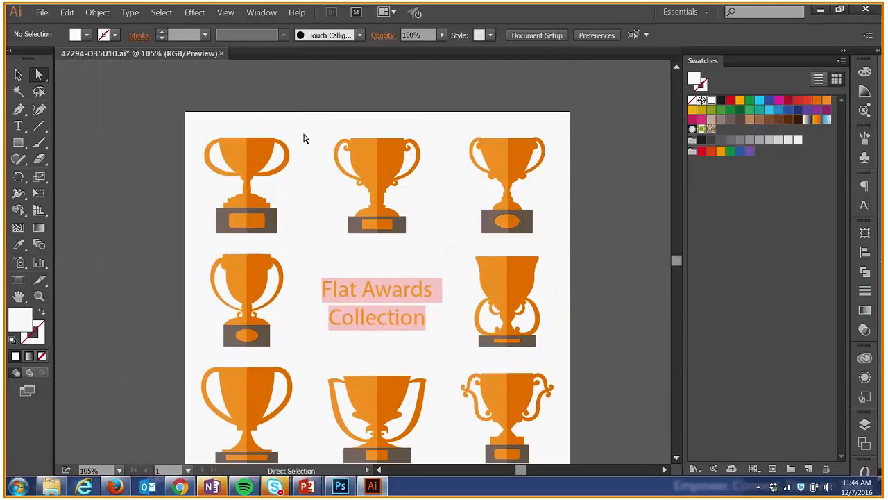
pyautogui.click(41, 12)
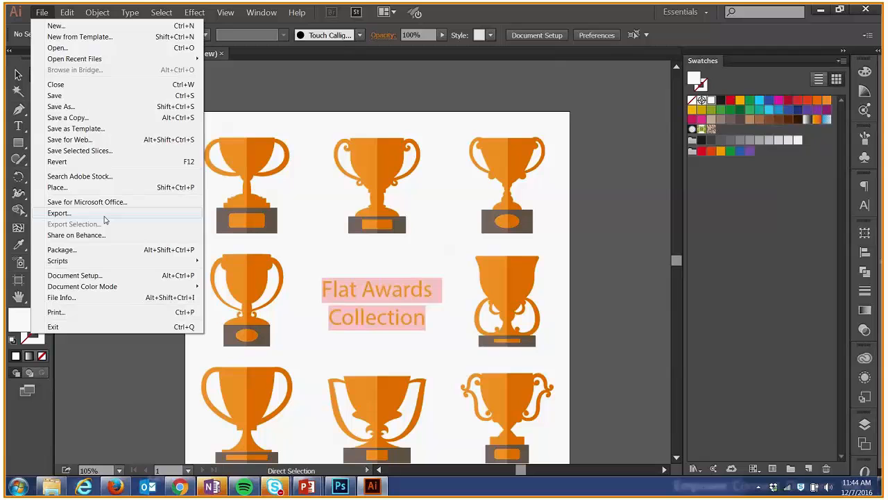
pyautogui.click(364, 90)
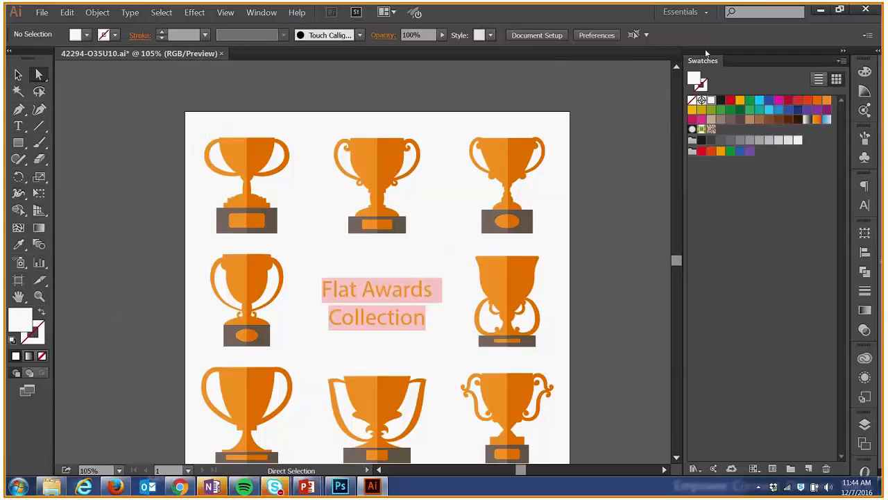
# Step: Minimize Illustrator and look through the CMS_NavigationButtons_175x43 files in the Web folder of Example3_Assets in Windows Explorer
pyautogui.click(819, 10)
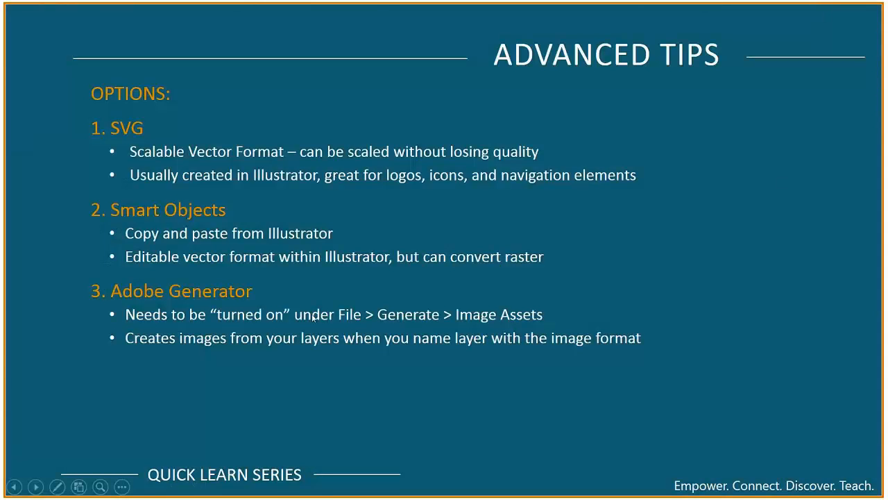
pyautogui.press('super')
pyautogui.click(51, 487)
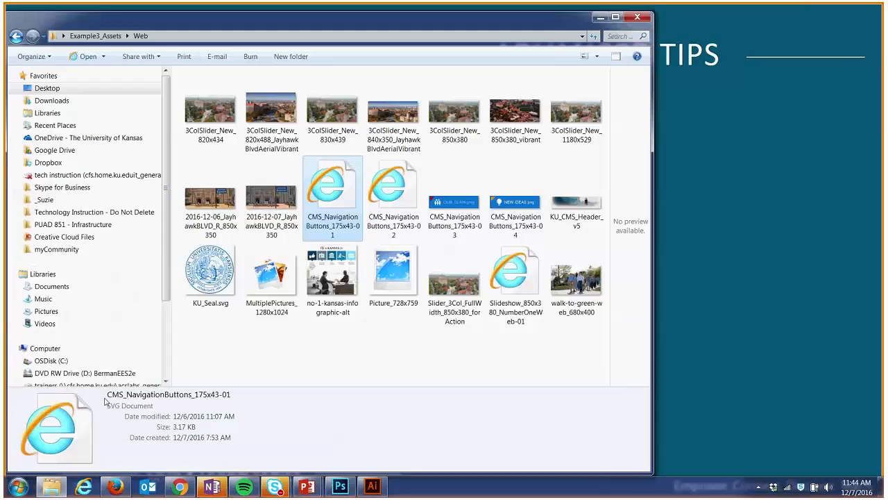
pyautogui.press('Right')
pyautogui.press('Right')
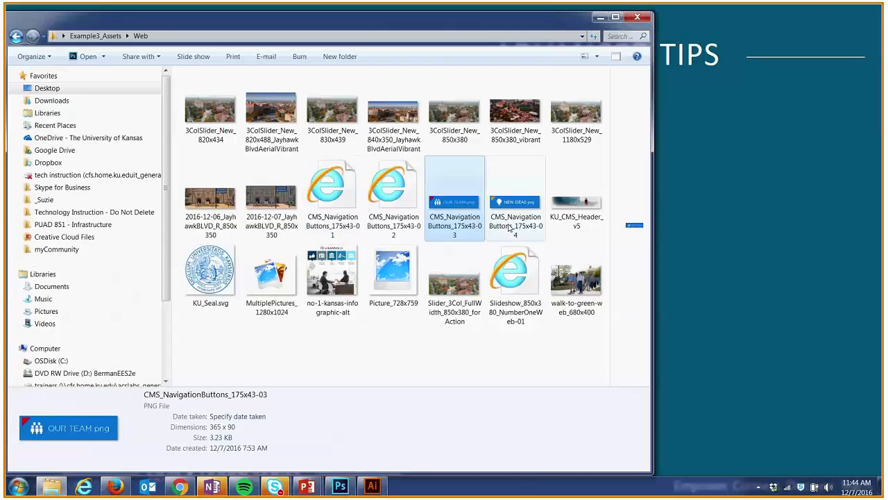
pyautogui.press('Right')
# Step: Open the Illustrator file 42294-O35U10 from the Modified folder of Example3_Assets
pyautogui.click(102, 36)
pyautogui.press('Home')
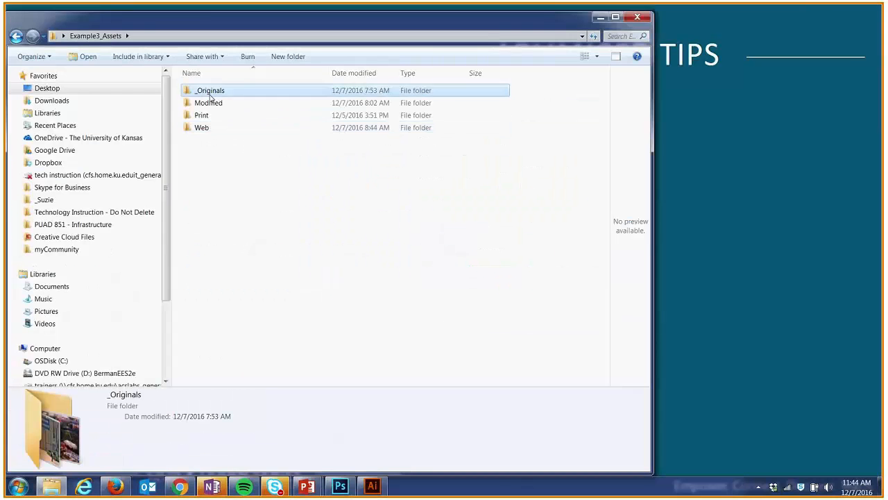
pyautogui.press('Return')
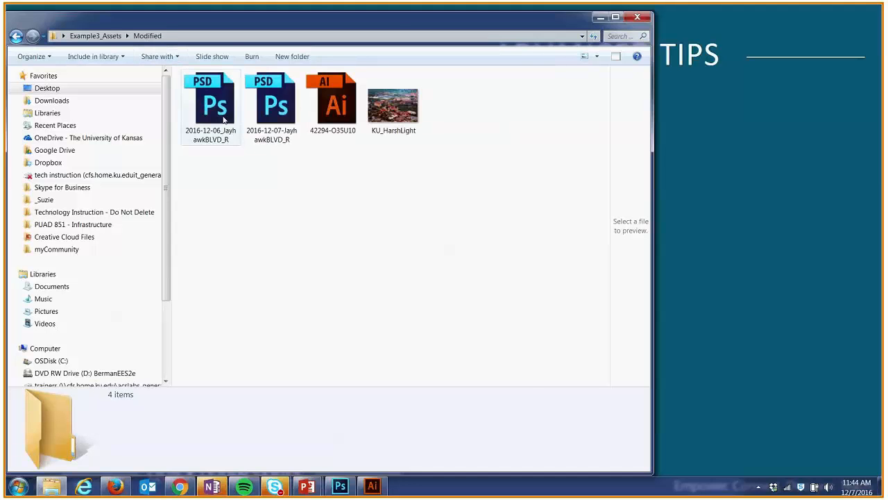
pyautogui.doubleClick(340, 104)
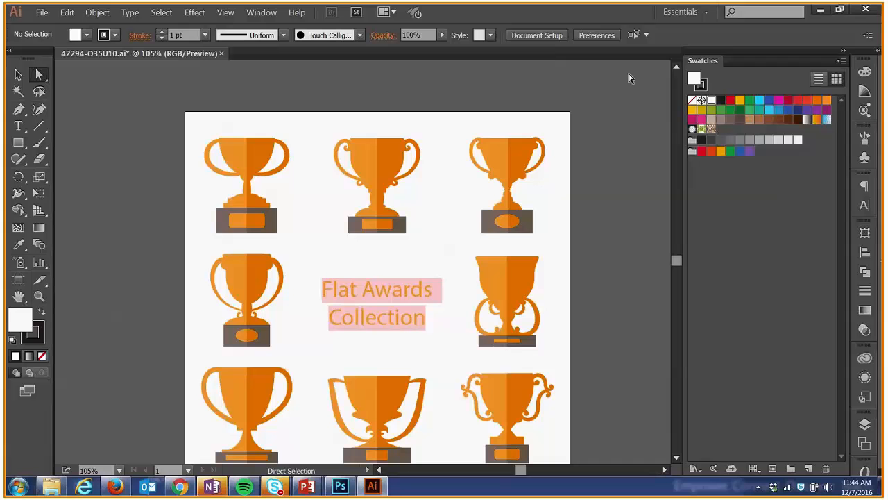
# Step: Switch to the CMS Training Website in Firefox and enlarge the page to compare the OUR TEAM and NEW IDEAS buttons with their PNG versions
pyautogui.click(823, 11)
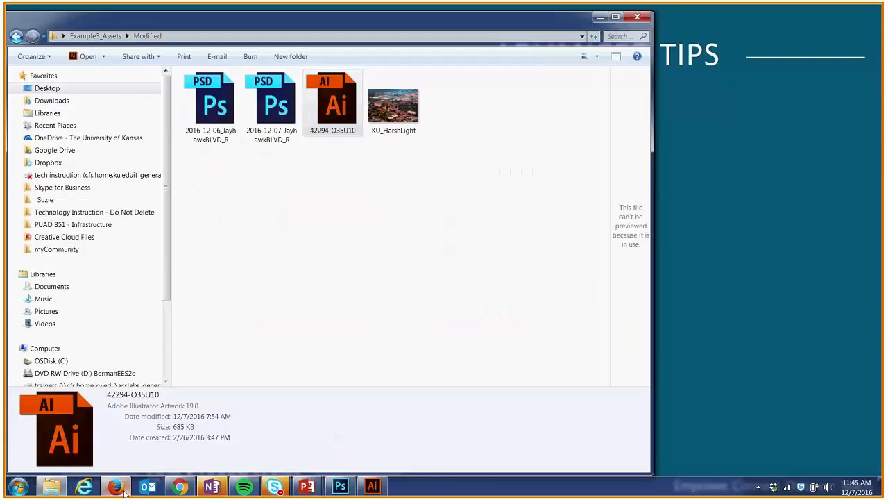
pyautogui.click(116, 486)
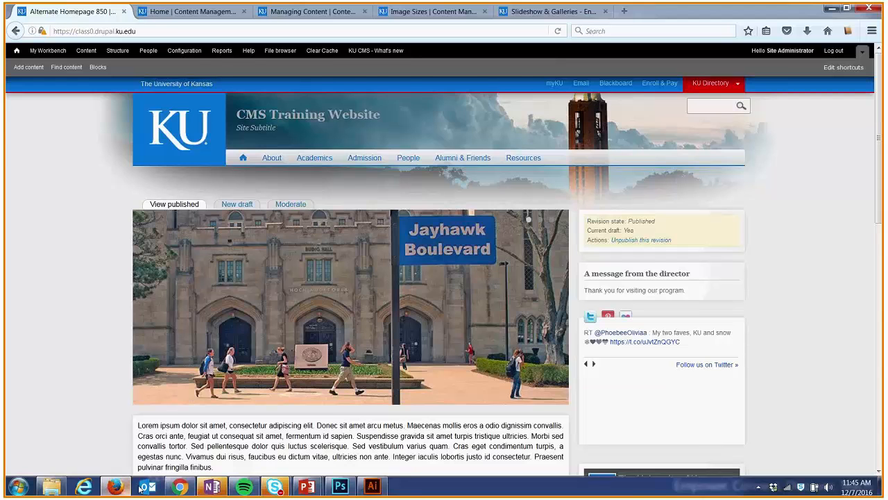
pyautogui.scroll(-5, 415, 327)
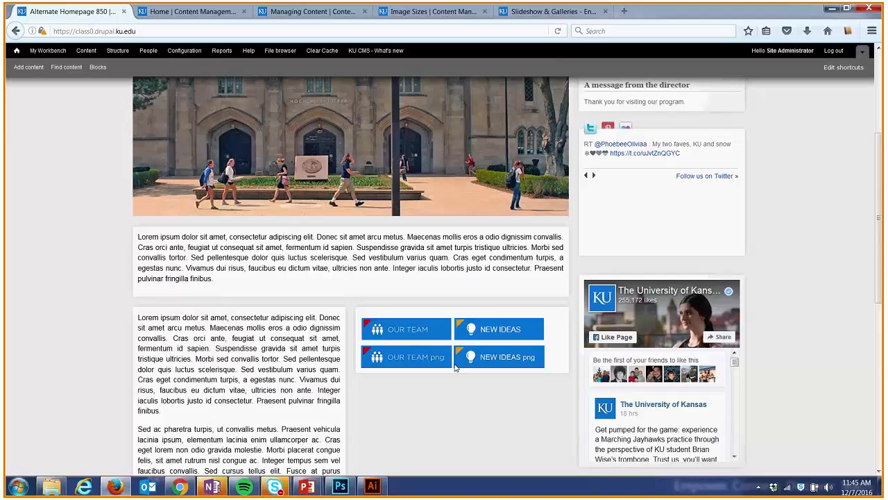
pyautogui.hotkey('ctrl', '+')
pyautogui.hotkey('ctrl', '+')
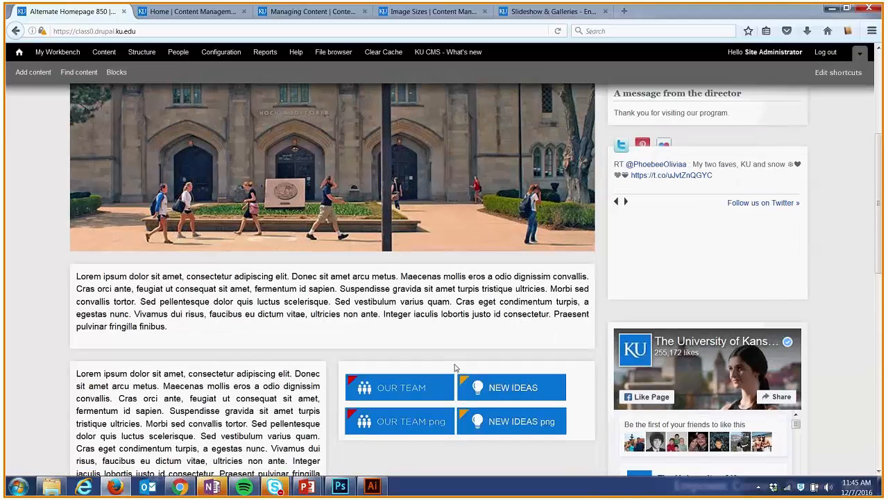
pyautogui.hotkey('ctrl', '+')
pyautogui.hotkey('ctrl', '+')
pyautogui.hotkey('ctrl', '+')
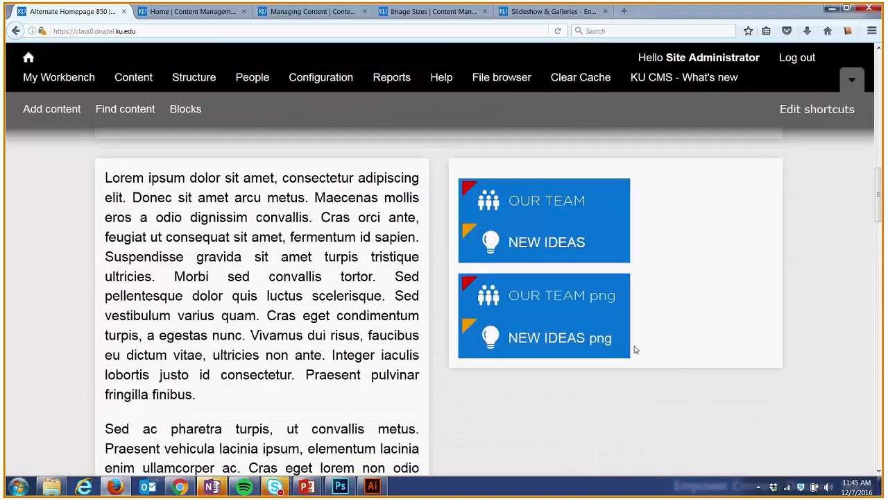
# Step: Compare the OUR TEAM and NEW IDEAS buttons with their PNG versions on the homepage at several smaller and larger page magnifications
pyautogui.scroll(1, 635, 349)
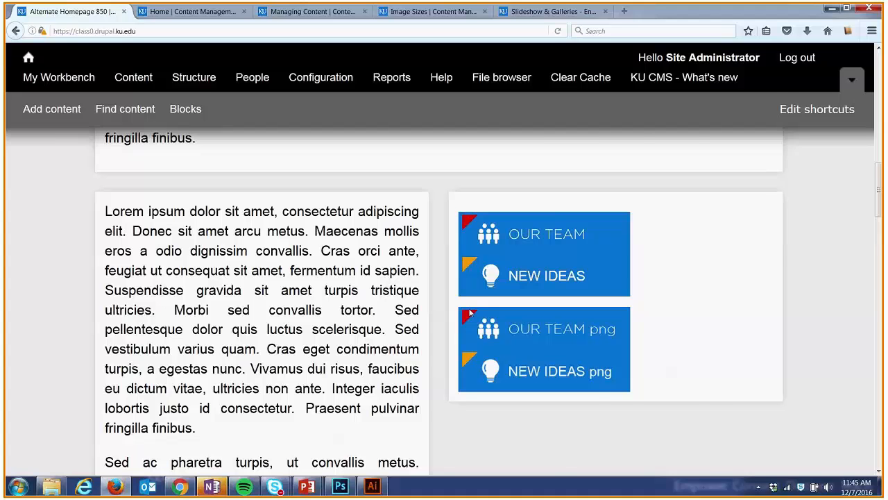
pyautogui.hotkey('ctrl', '-')
pyautogui.hotkey('ctrl', '-')
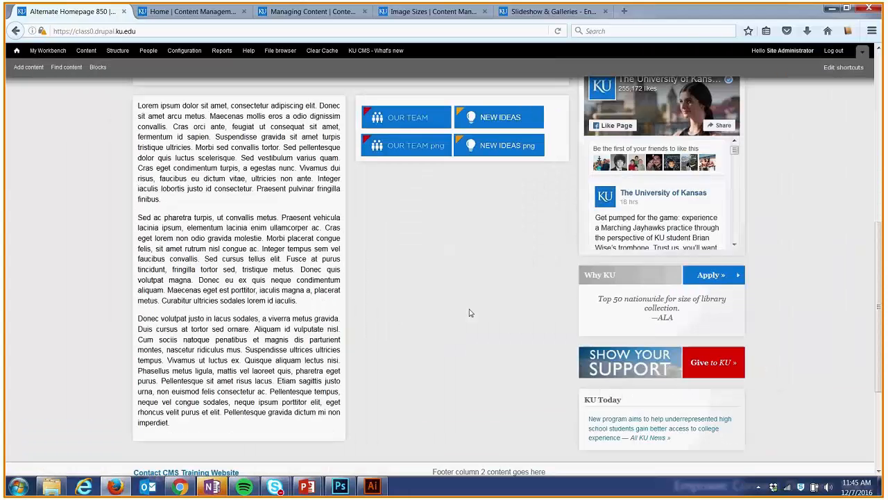
pyautogui.hotkey('ctrl', '-')
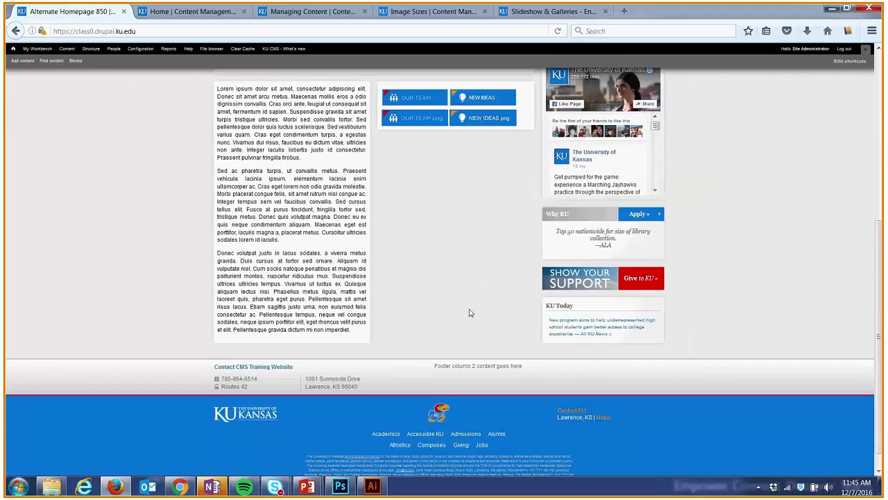
pyautogui.scroll(3, 469, 313)
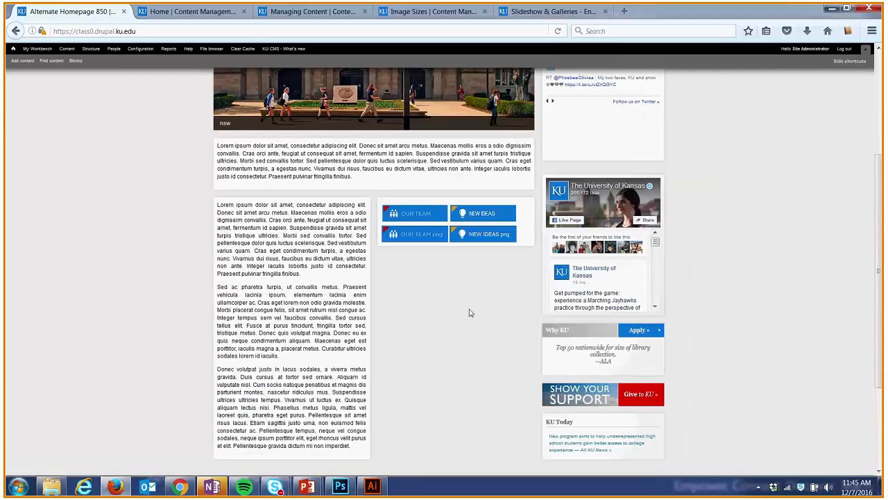
pyautogui.scroll(1, 469, 313)
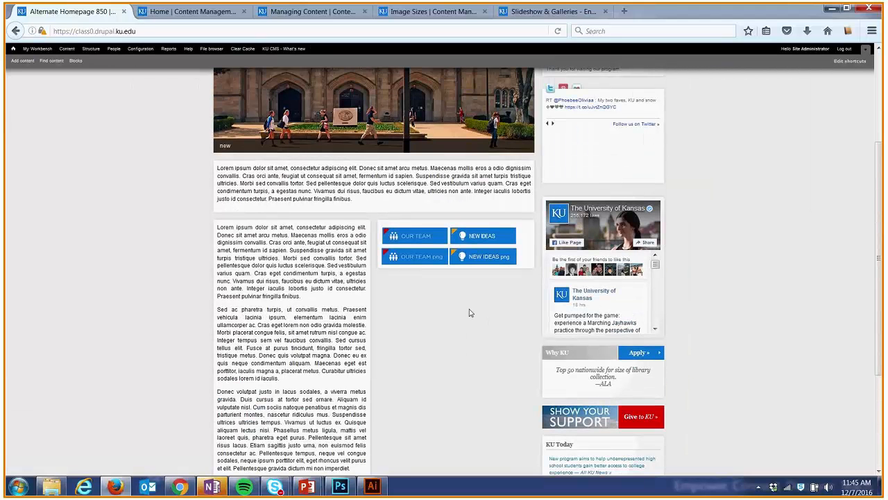
pyautogui.scroll(1, 421, 267)
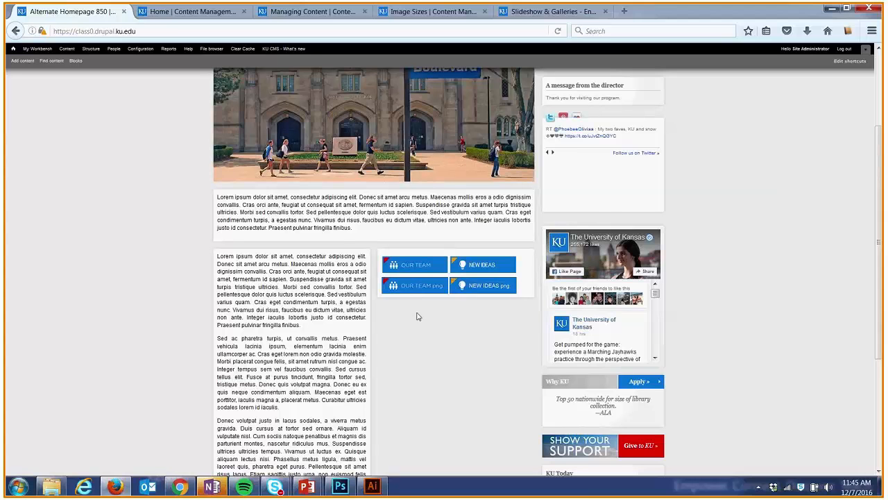
pyautogui.hotkey('ctrl', '+')
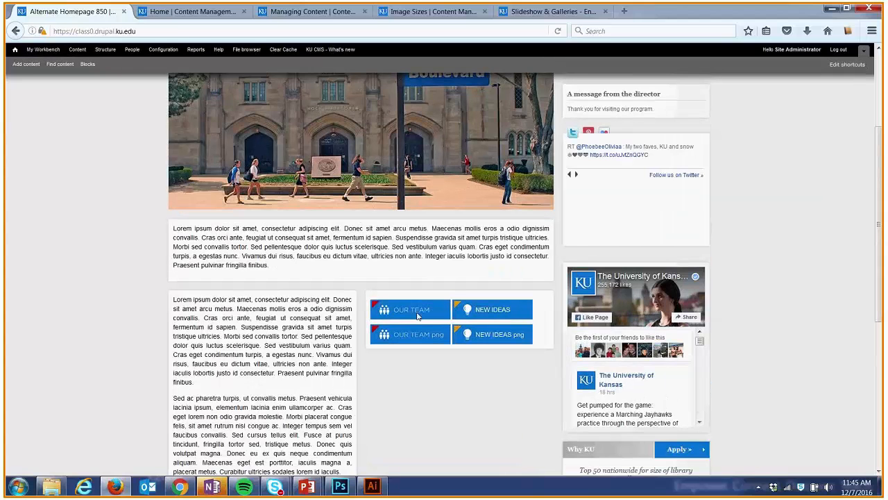
pyautogui.hotkey('ctrl', '+')
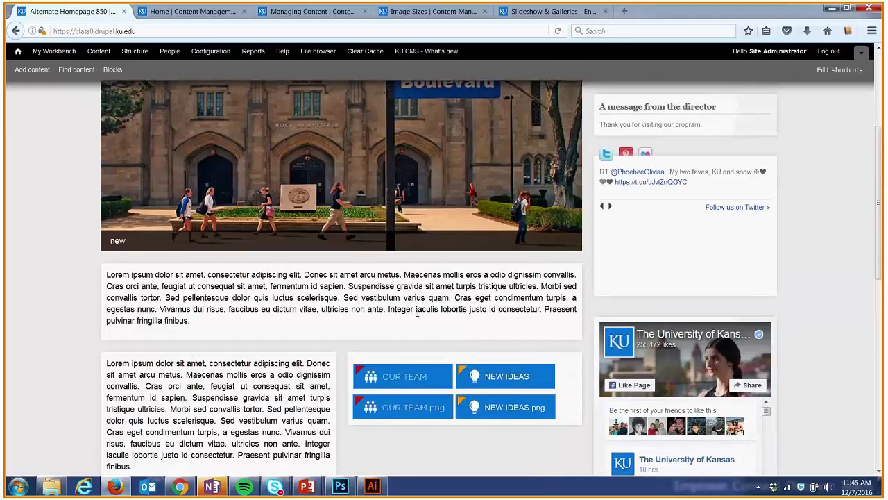
pyautogui.hotkey('ctrl', '-')
pyautogui.hotkey('ctrl', '-')
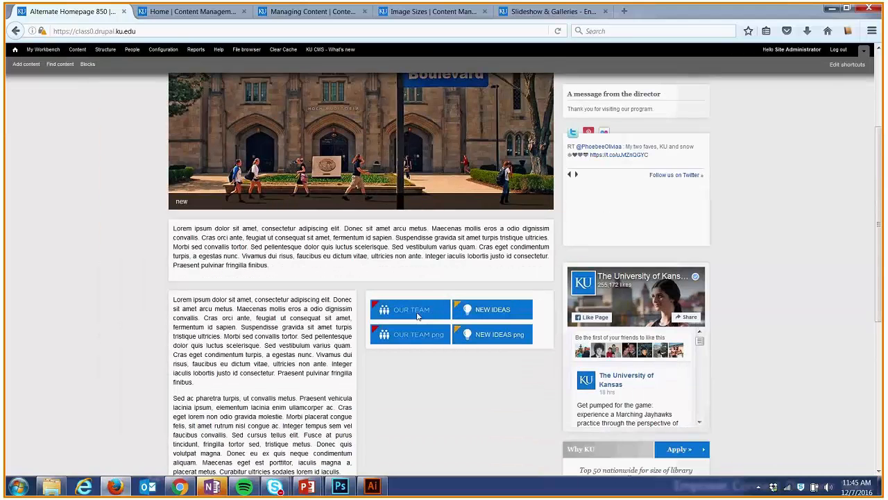
pyautogui.hotkey('ctrl', '+')
pyautogui.hotkey('ctrl', '+')
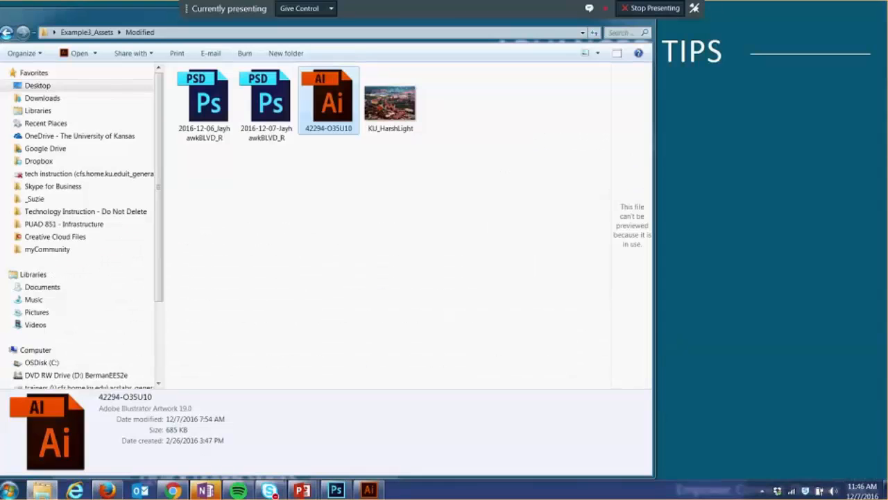
# Step: Bring the Advanced Tips slide of the PowerPoint slideshow to the front, and switch from it to the trophy artwork in Illustrator
pyautogui.click(682, 216)
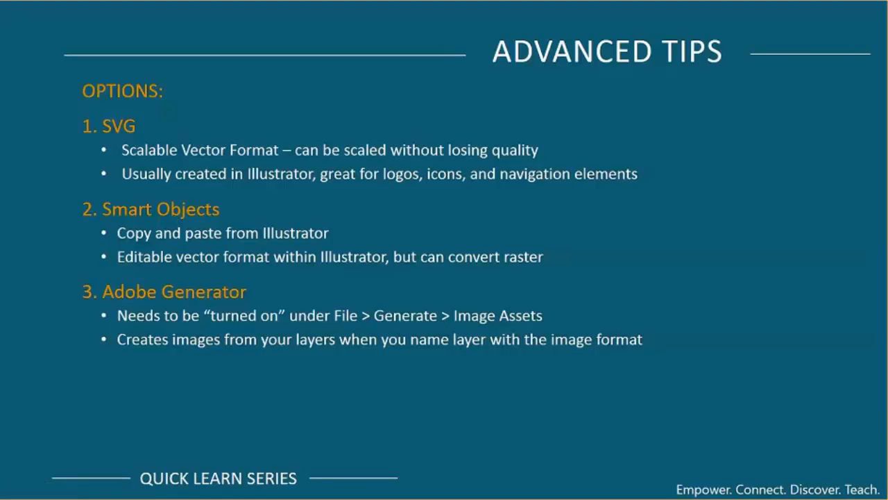
pyautogui.press('super')
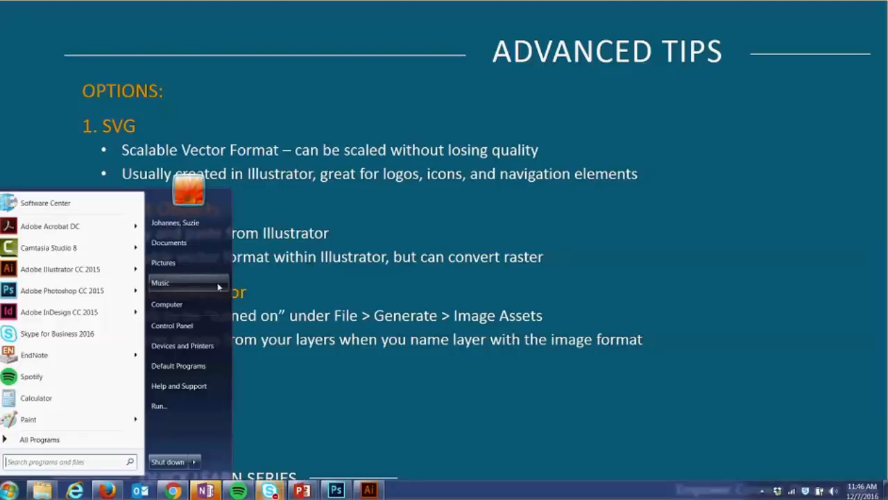
pyautogui.click(368, 491)
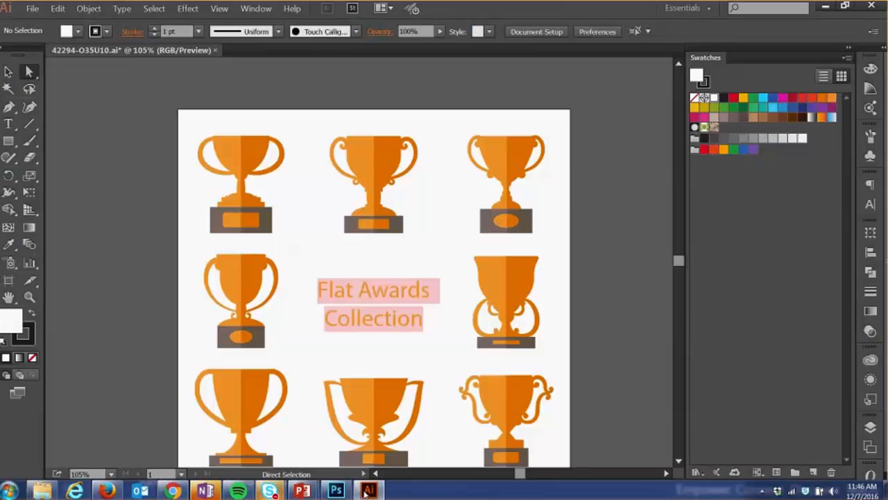
# Step: Select only the two-handled trophy group in the lower-left corner of the Flat Awards Collection artwork and copy it
pyautogui.press('v')
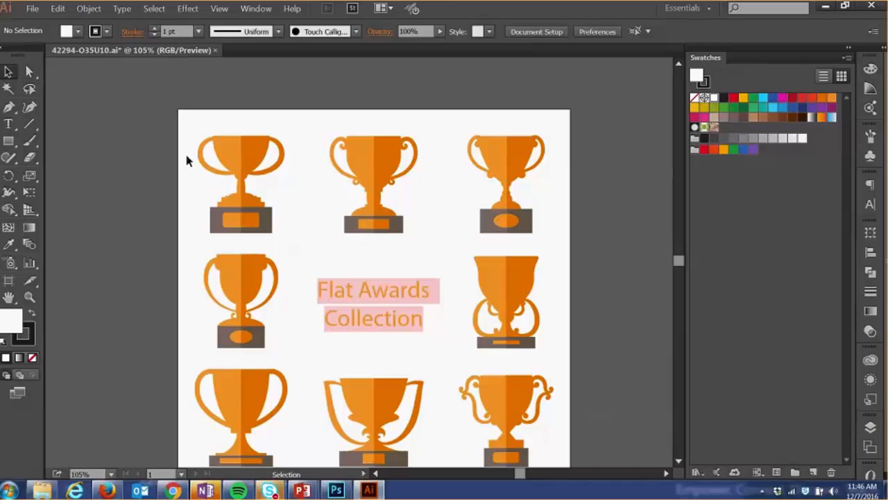
pyautogui.scroll(-3, 185, 276)
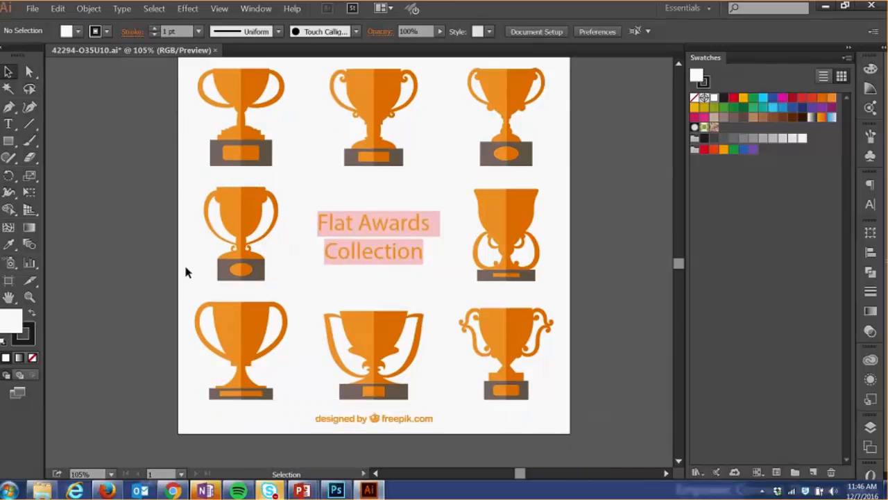
pyautogui.moveTo(184, 277); pyautogui.dragTo(276, 362)
pyautogui.click(275, 361)
pyautogui.moveTo(183, 297); pyautogui.dragTo(289, 419)
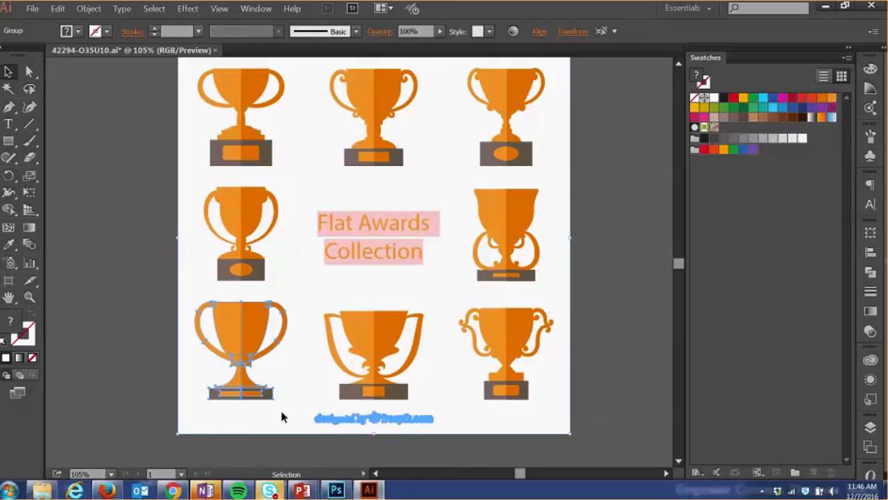
pyautogui.click(231, 362)
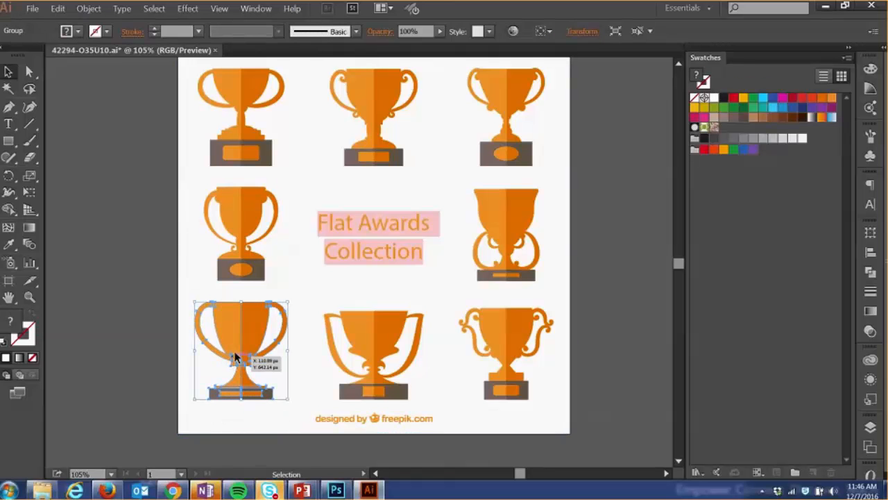
# Step: Switch to Photoshop and paste the copied trophy into the Untitled-1 aerial campus image as a Smart Object
pyautogui.click(336, 488)
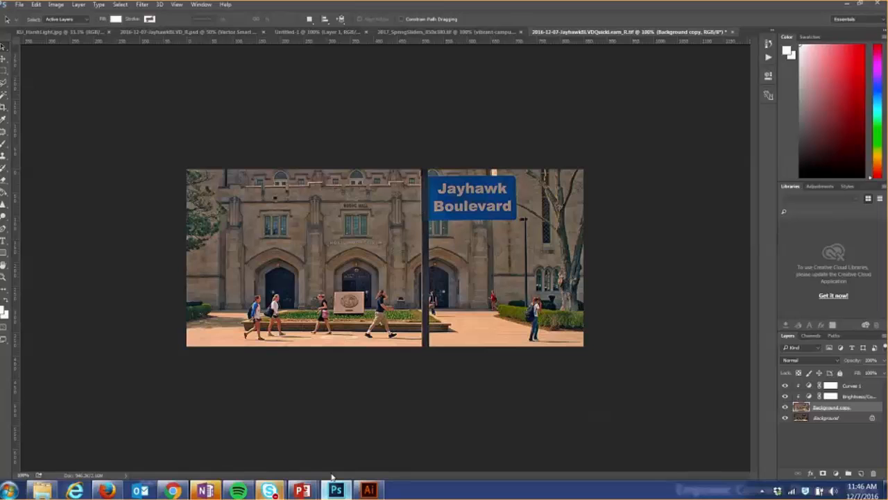
pyautogui.click(90, 33)
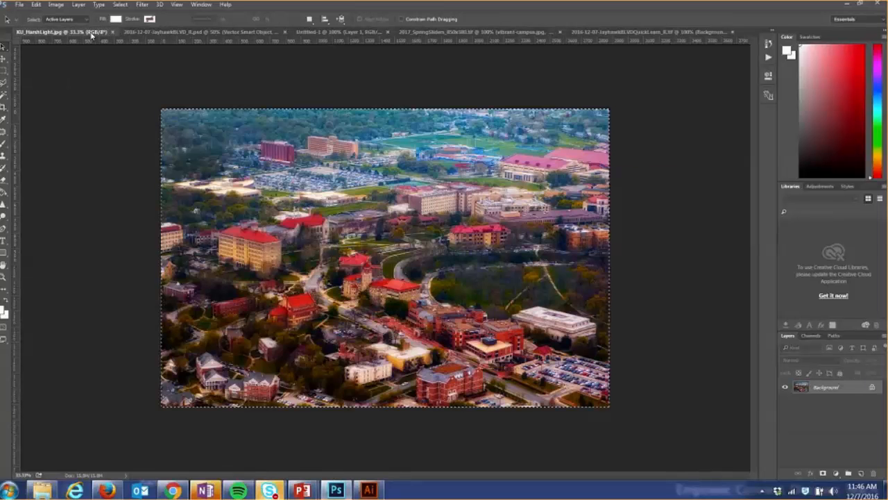
pyautogui.click(338, 32)
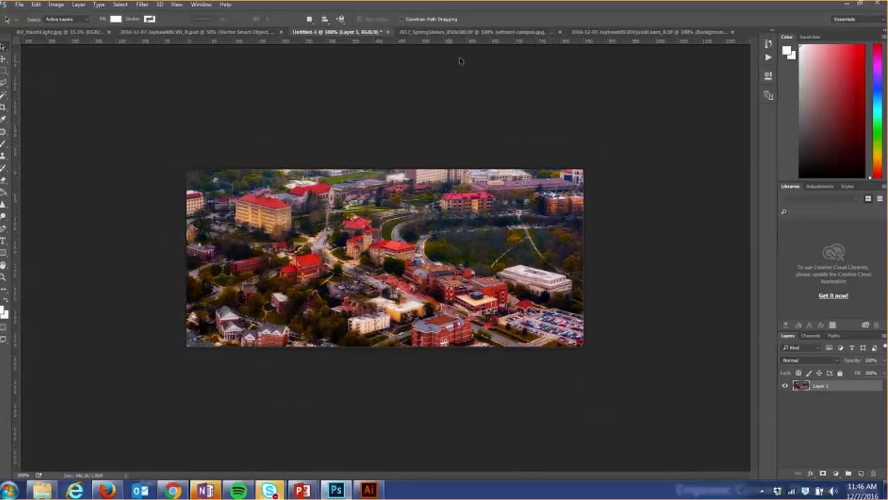
pyautogui.hotkey('ctrl', 'v')
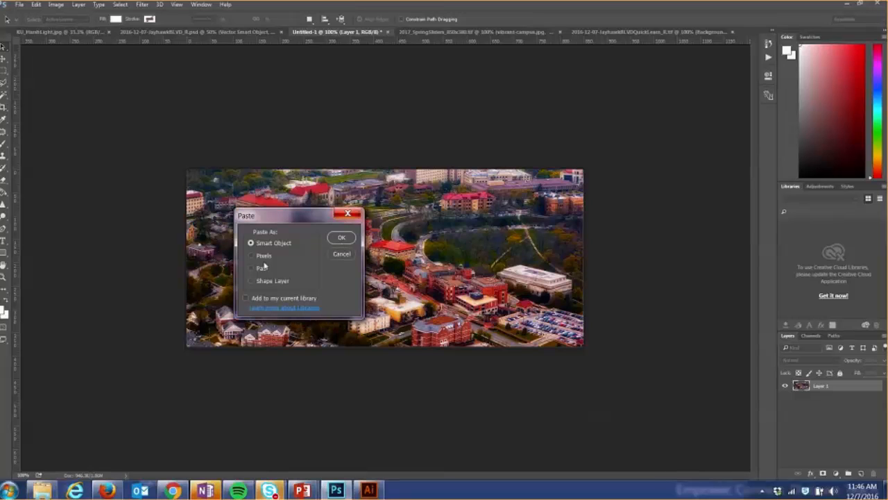
pyautogui.moveTo(287, 217); pyautogui.dragTo(294, 205)
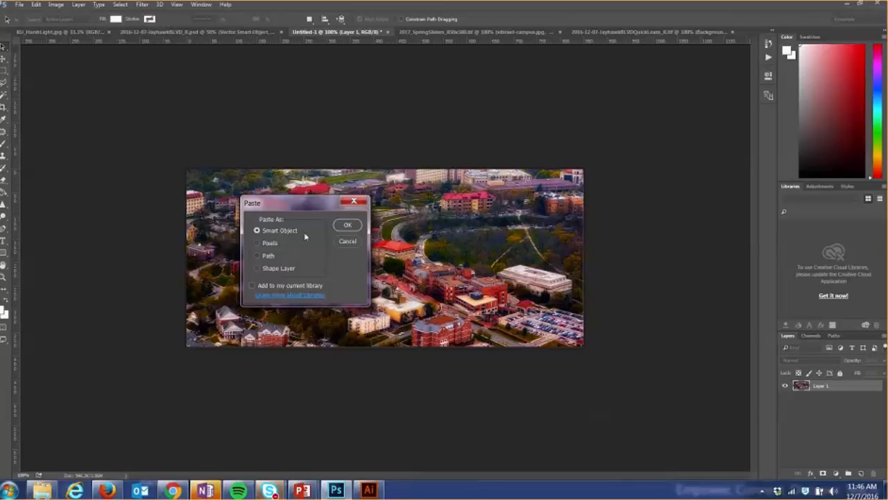
pyautogui.click(347, 226)
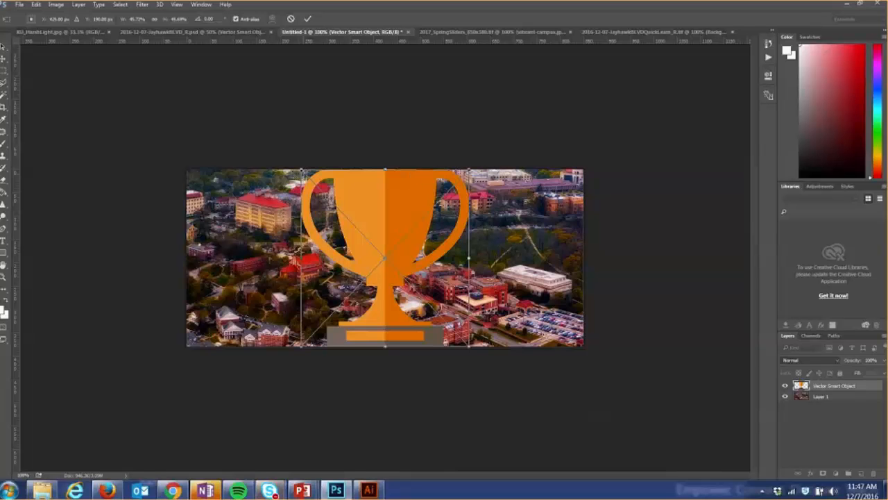
# Step: Scale the pasted trophy down to about 20% and place it over the upper-right area of the campus photo
pyautogui.moveTo(302, 168); pyautogui.dragTo(396, 258)
pyautogui.moveTo(453, 283); pyautogui.dragTo(525, 210)
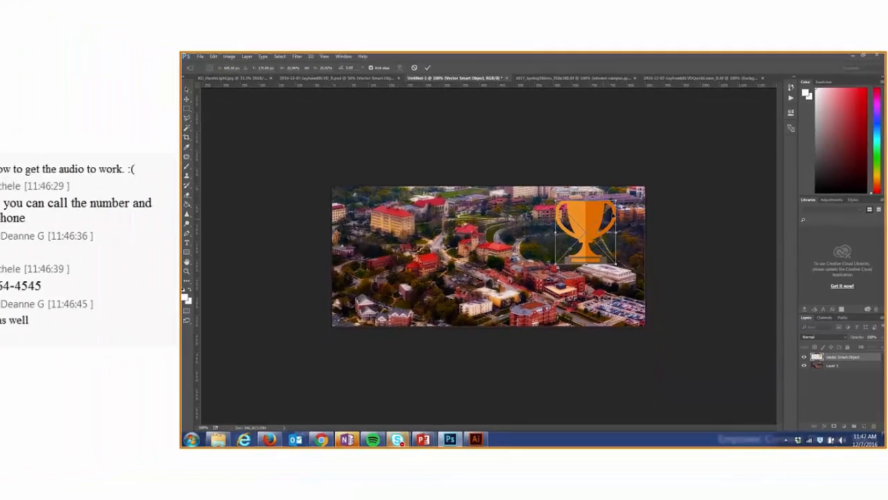
pyautogui.moveTo(470, 267)
pyautogui.mouseDown()
pyautogui.moveTo(440, 301)
pyautogui.moveTo(472, 261)
pyautogui.mouseUp()
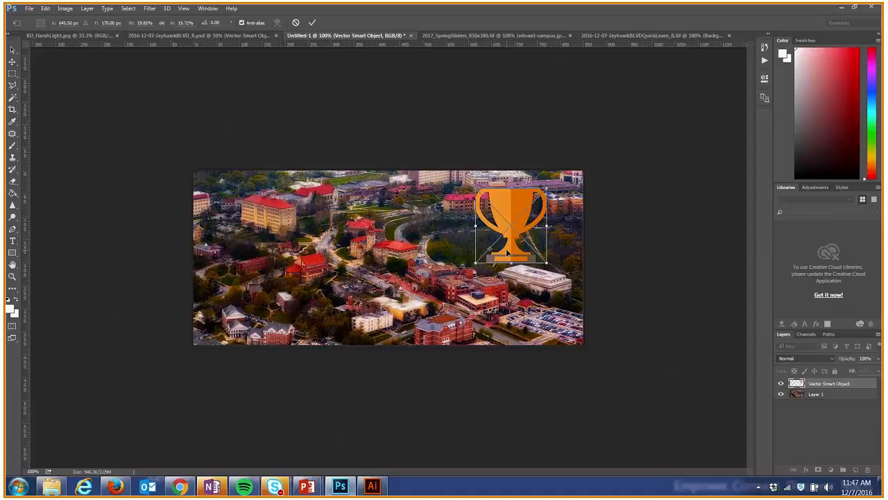
pyautogui.press('Return')
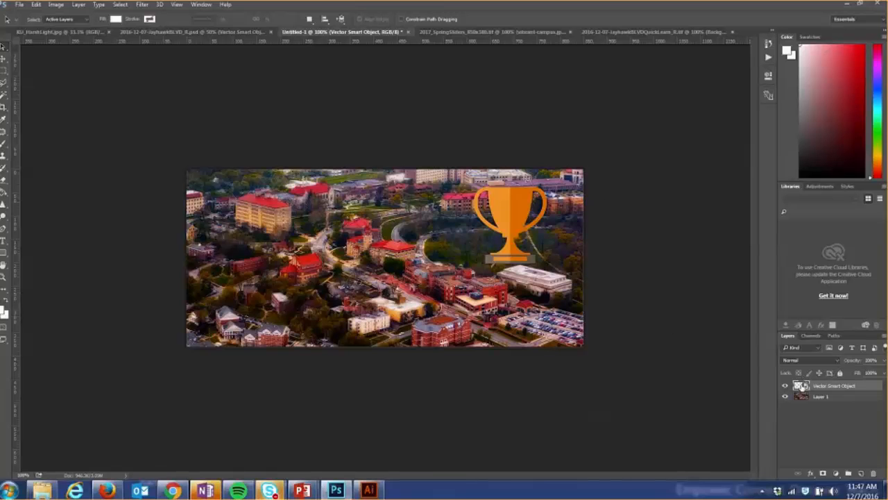
# Step: Open the contents of the trophy's Vector Smart Object layer for editing in Illustrator
pyautogui.doubleClick(801, 386)
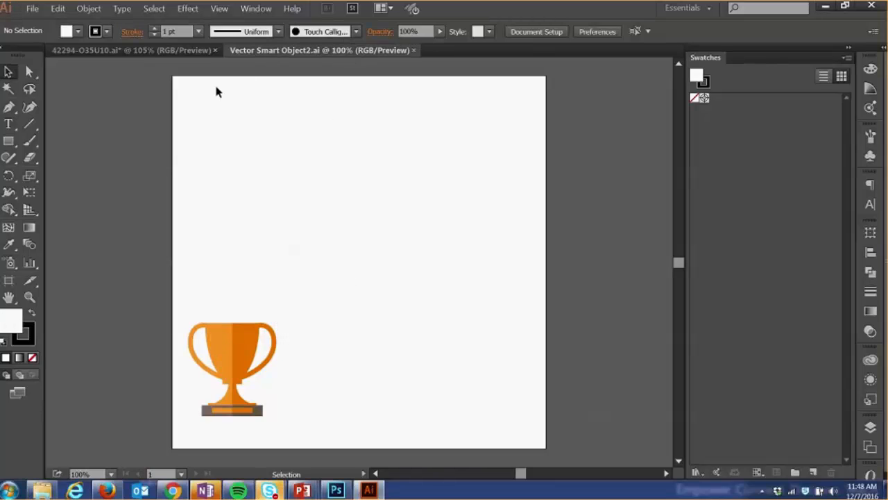
pyautogui.click(261, 358)
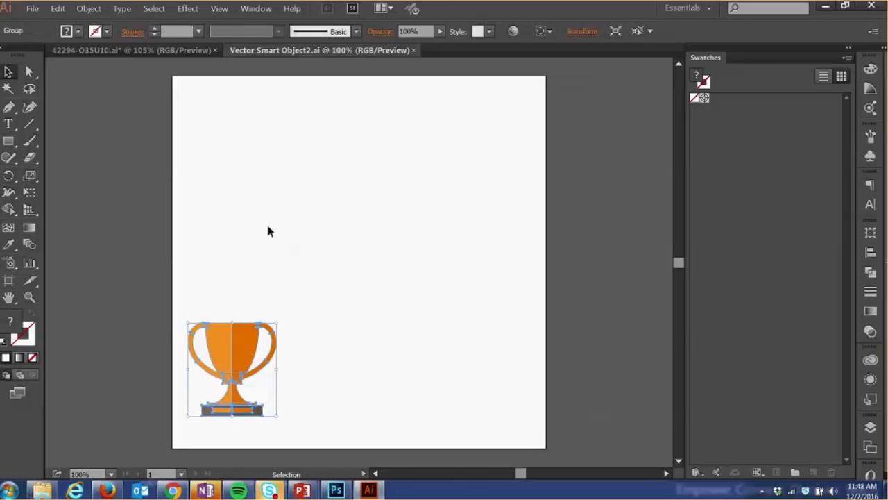
pyautogui.click(270, 231)
# Step: Select every trophy part with the same fill color as the darker orange right half and recolor them white
pyautogui.press('a')
pyautogui.click(244, 363)
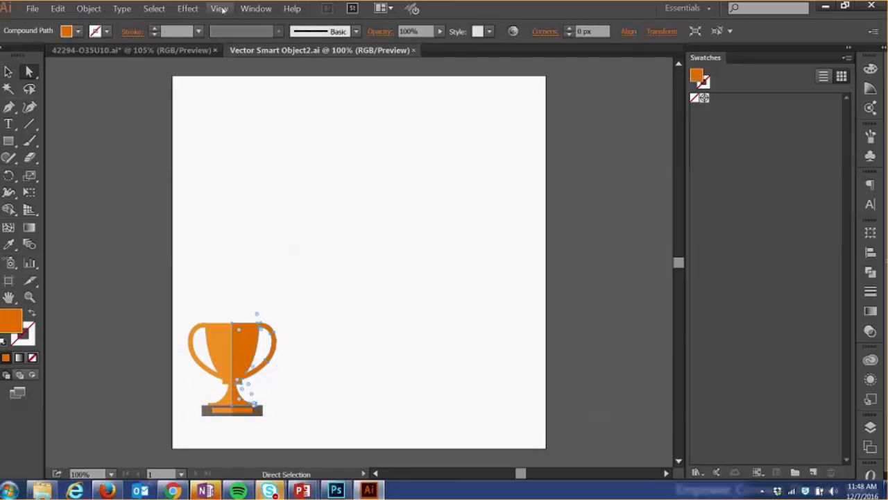
pyautogui.click(154, 8)
pyautogui.moveTo(218, 109)
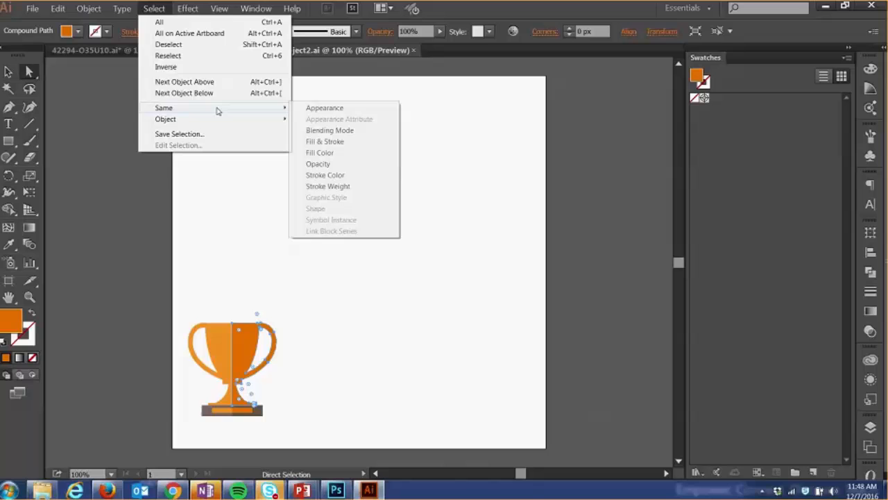
pyautogui.click(324, 152)
pyautogui.click(870, 69)
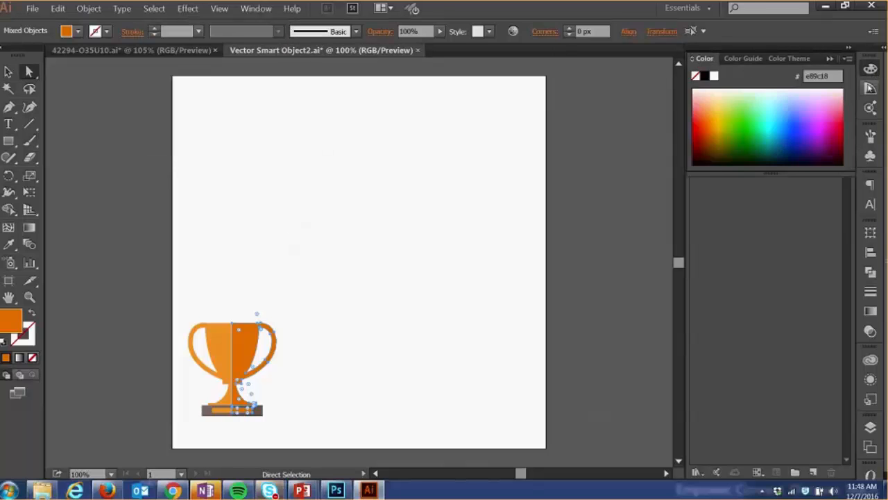
pyautogui.click(870, 88)
pyautogui.click(717, 77)
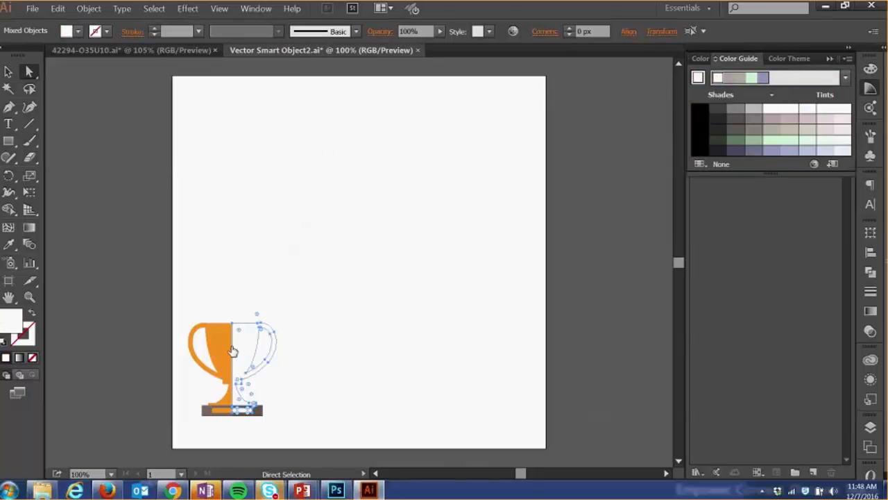
# Step: Recolor the entire trophy with a white tint from the Color Guide and save the Vector Smart Object2.ai file
pyautogui.click(8, 72)
pyautogui.click(401, 263)
pyautogui.hotkey('ctrl', 'a')
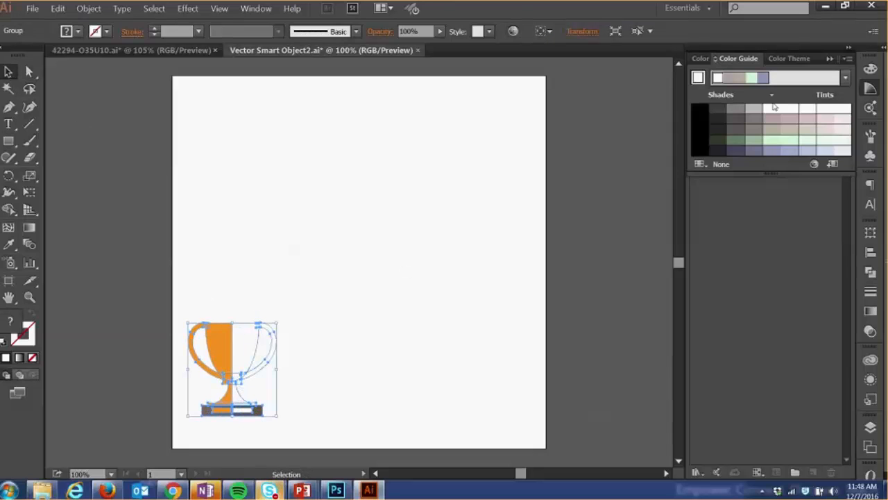
pyautogui.click(774, 107)
pyautogui.click(483, 186)
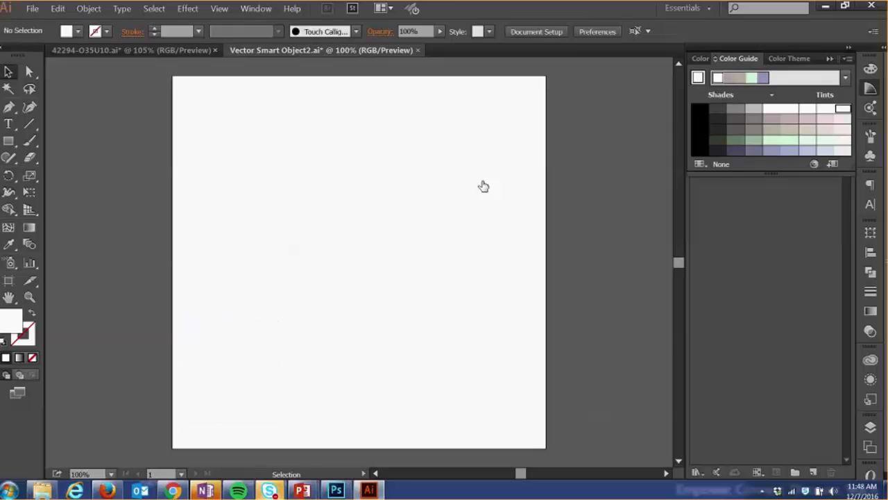
pyautogui.hotkey('ctrl', 's')
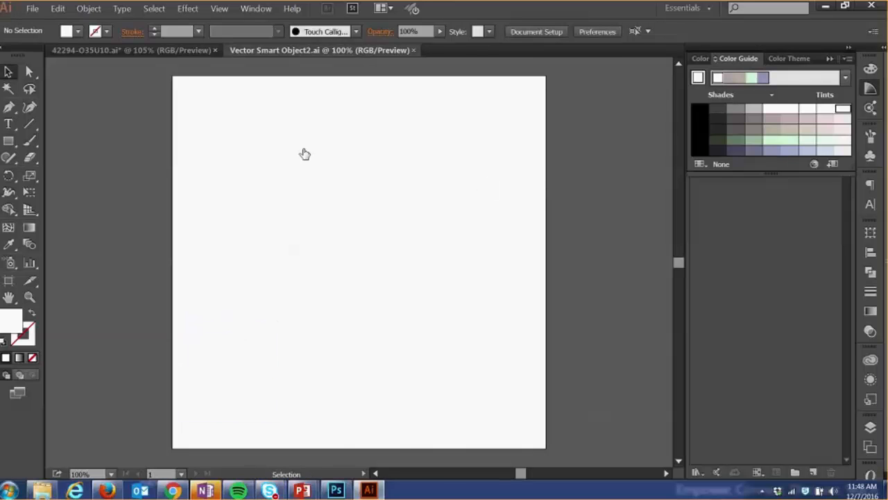
# Step: Return to Photoshop and lower the trophy Smart Object layer's opacity to about 66%
pyautogui.click(827, 6)
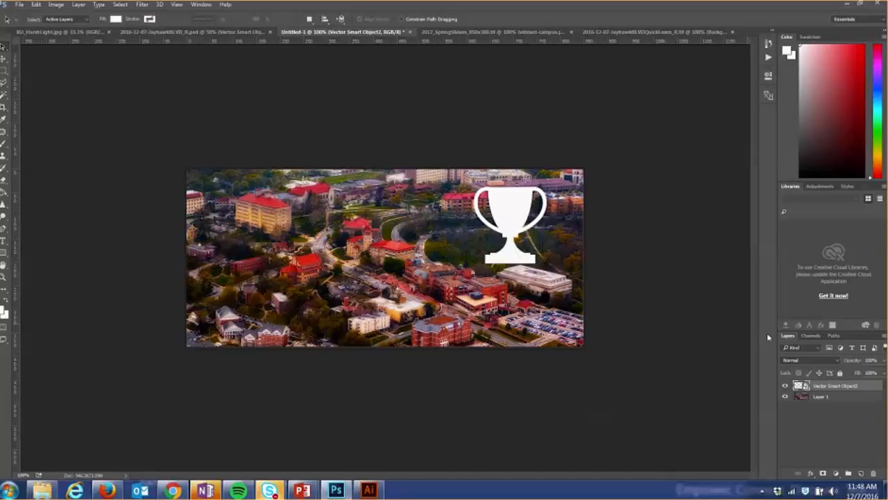
pyautogui.click(882, 361)
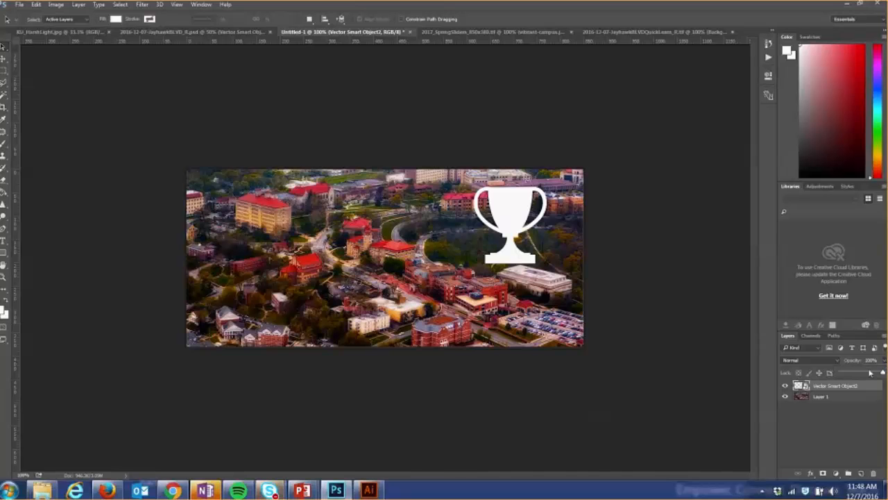
pyautogui.moveTo(871, 373); pyautogui.dragTo(860, 373)
# Step: Try the Soft Light and Overlay blend modes on the trophy layer and settle on Lighten
pyautogui.click(826, 360)
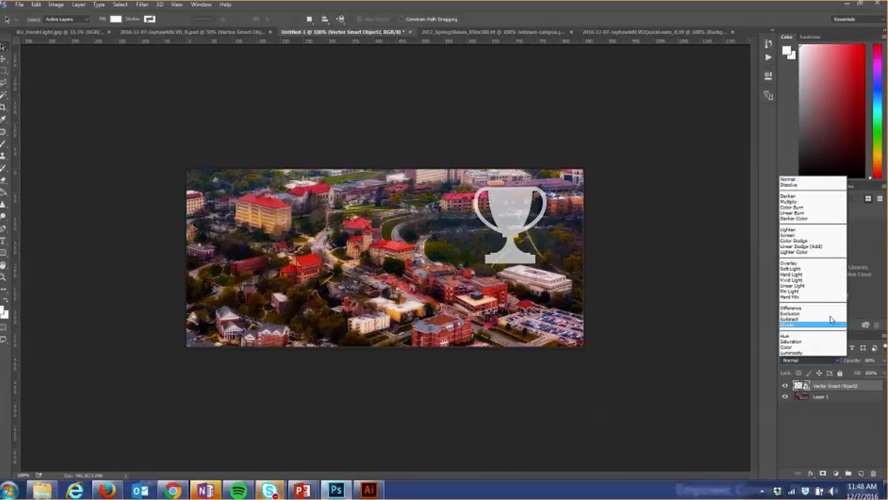
pyautogui.click(829, 269)
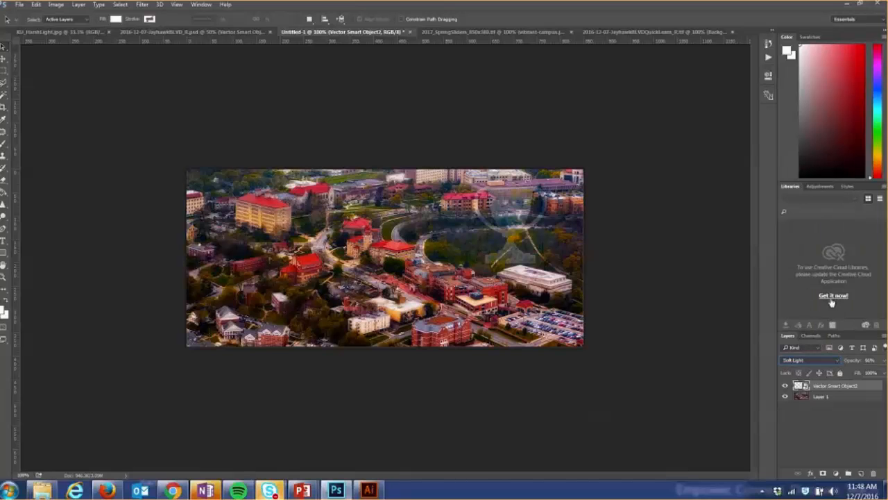
pyautogui.click(816, 360)
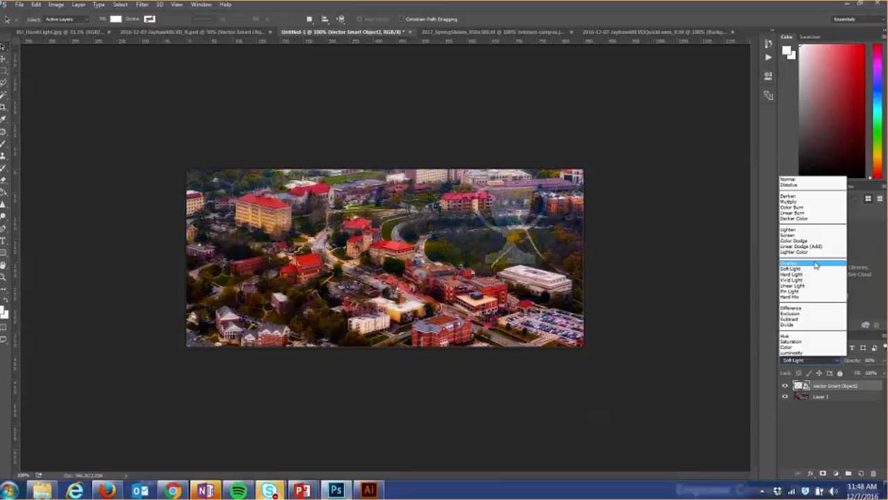
pyautogui.click(816, 264)
pyautogui.click(808, 360)
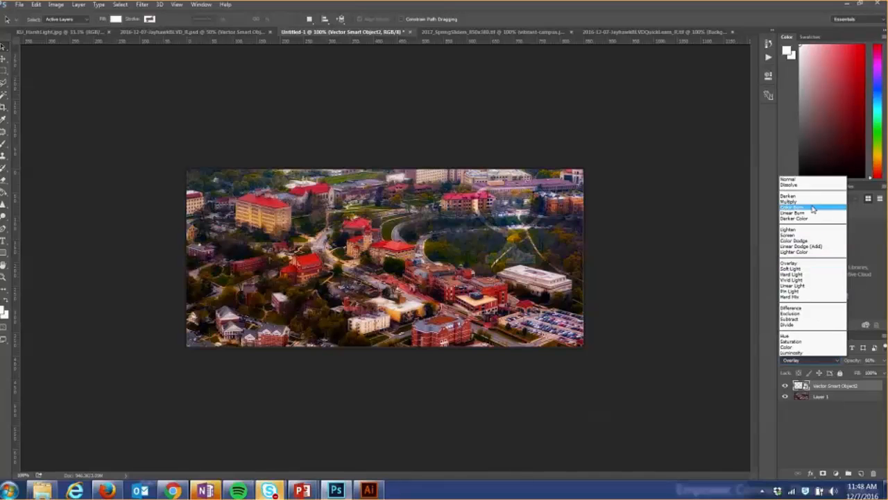
pyautogui.click(806, 230)
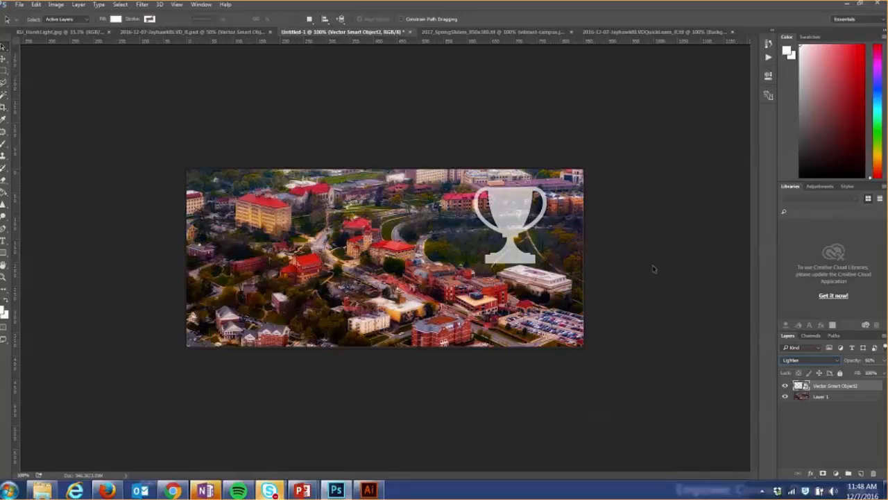
# Step: Scale the trophy down proportionally to about 18%, keeping its upper-right corner in place, and apply the transformation
pyautogui.hotkey('ctrl', 't')
pyautogui.moveTo(473, 263)
pyautogui.mouseDown()
pyautogui.moveTo(407, 337)
pyautogui.moveTo(500, 236)
pyautogui.moveTo(415, 326)
pyautogui.moveTo(483, 255)
pyautogui.mouseUp()
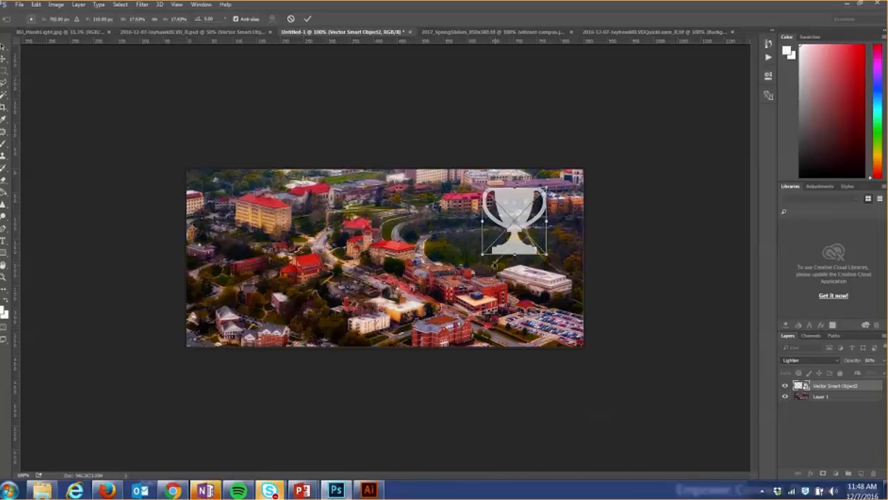
pyautogui.press('Return')
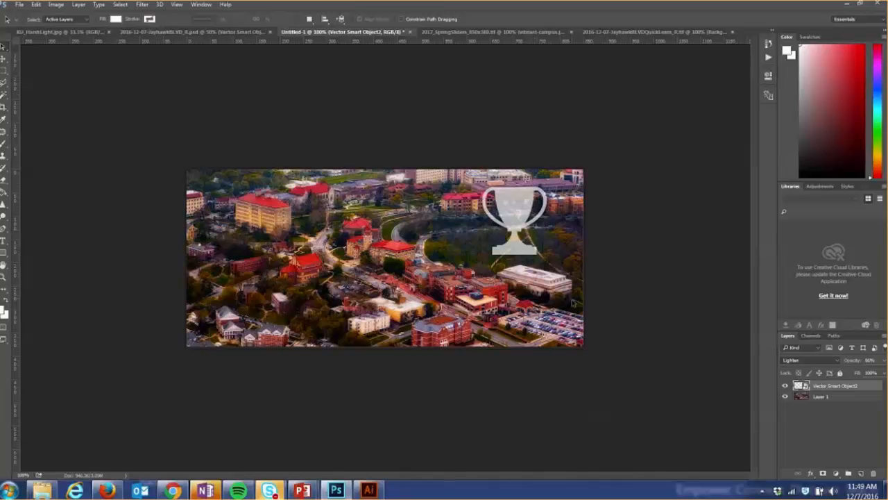
# Step: Switch to PowerPoint and show the Adobe Generator tip on the Advanced Tips slide
pyautogui.moveTo(302, 490)
pyautogui.click(366, 437)
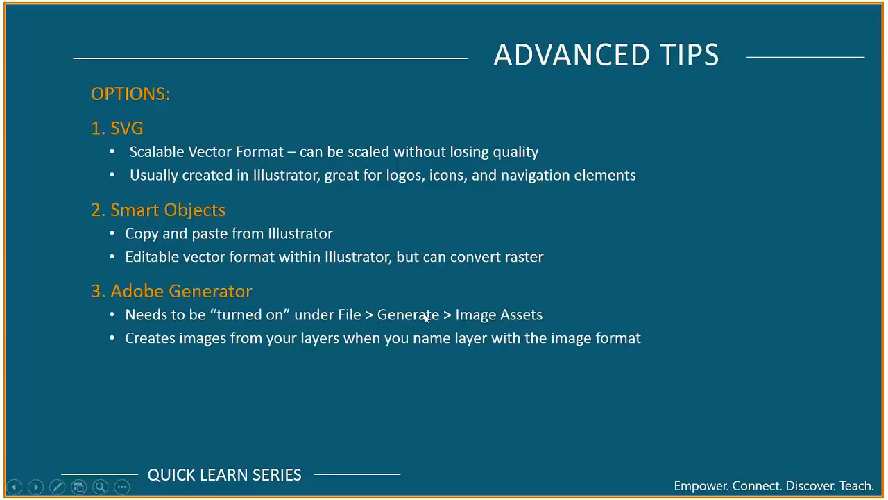
# Step: Return to Photoshop, turn on Image Assets generation for the campus document, and check that the option is enabled
pyautogui.press('super')
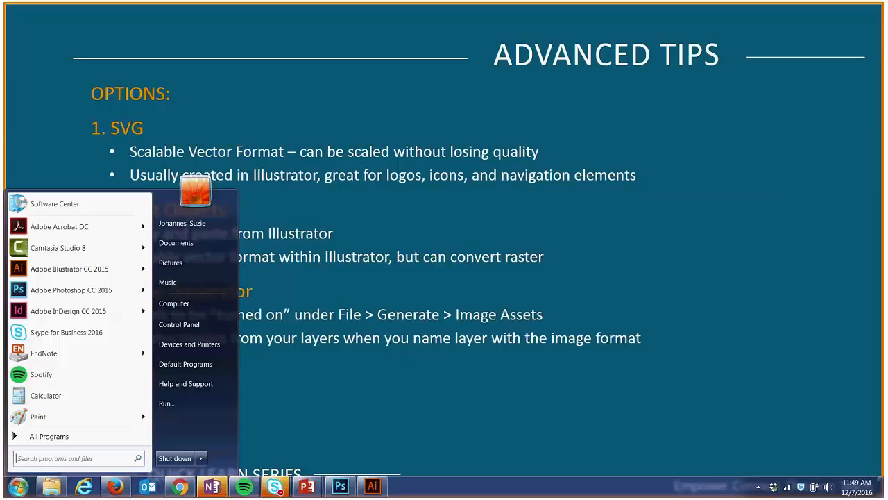
pyautogui.click(340, 486)
pyautogui.click(29, 8)
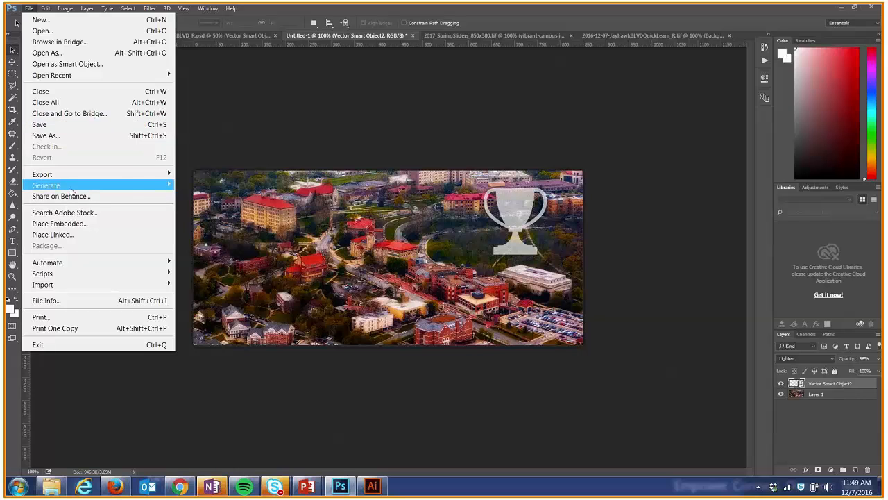
pyautogui.moveTo(129, 186)
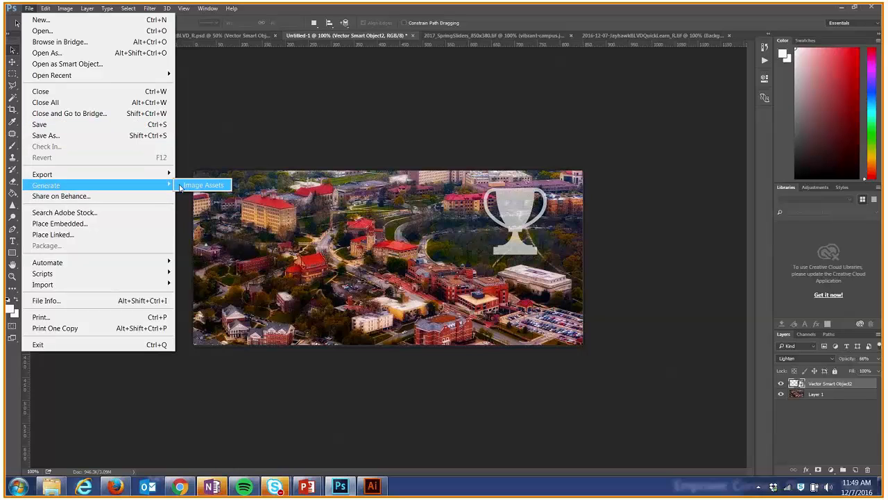
pyautogui.click(180, 187)
pyautogui.click(29, 8)
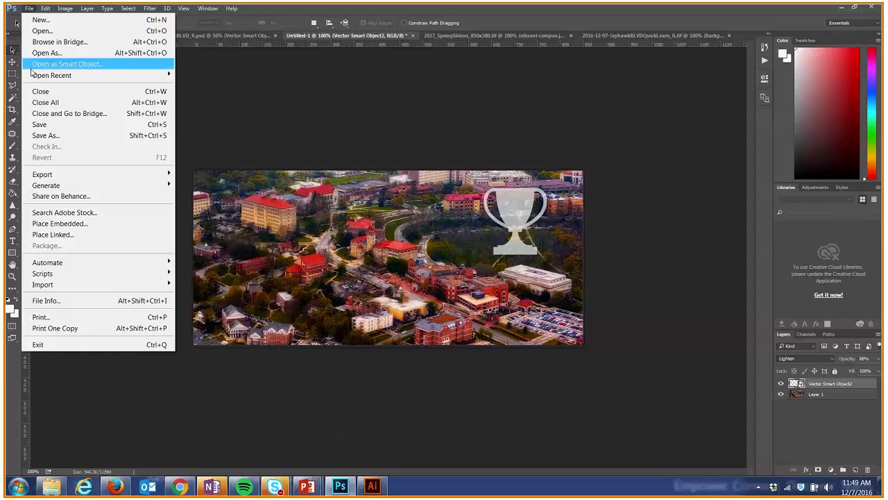
pyautogui.moveTo(63, 188)
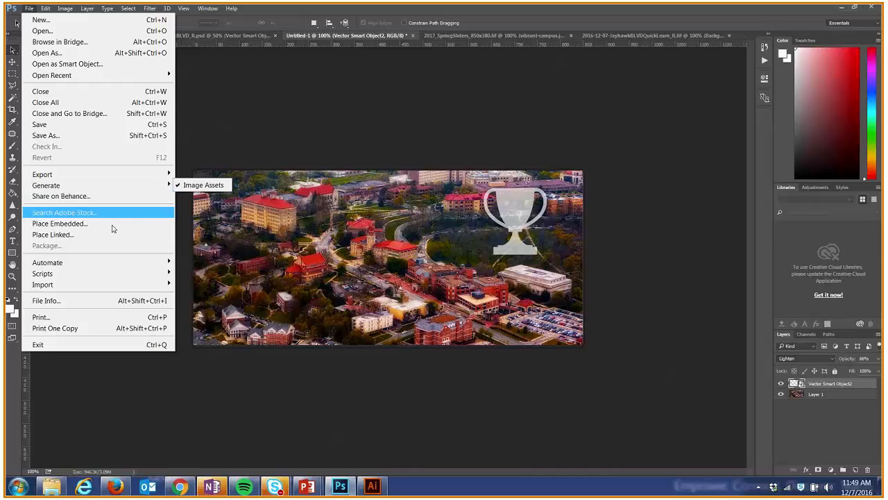
pyautogui.click(193, 333)
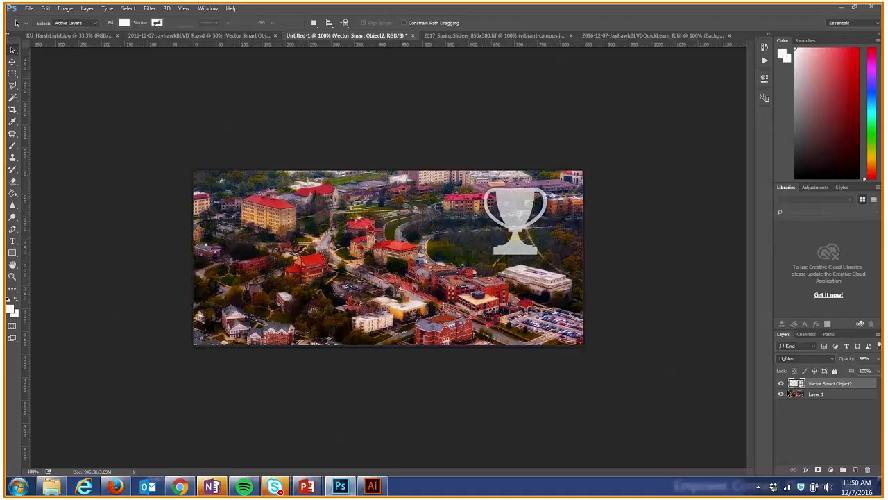
# Step: Rename the campus photo layer, Layer 1, as VibrantCampus.jpg
pyautogui.click(816, 393)
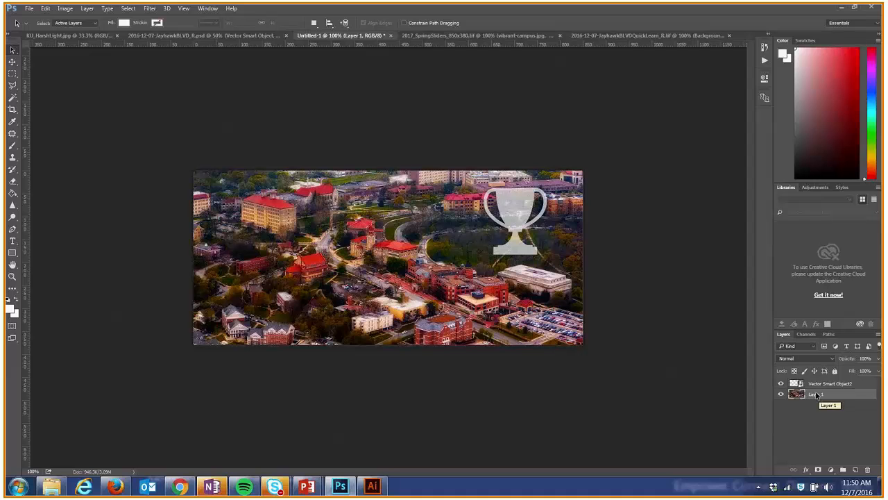
pyautogui.doubleClick(817, 394)
pyautogui.write('VibrantCampus')
pyautogui.write('pg')
pyautogui.press('Return')
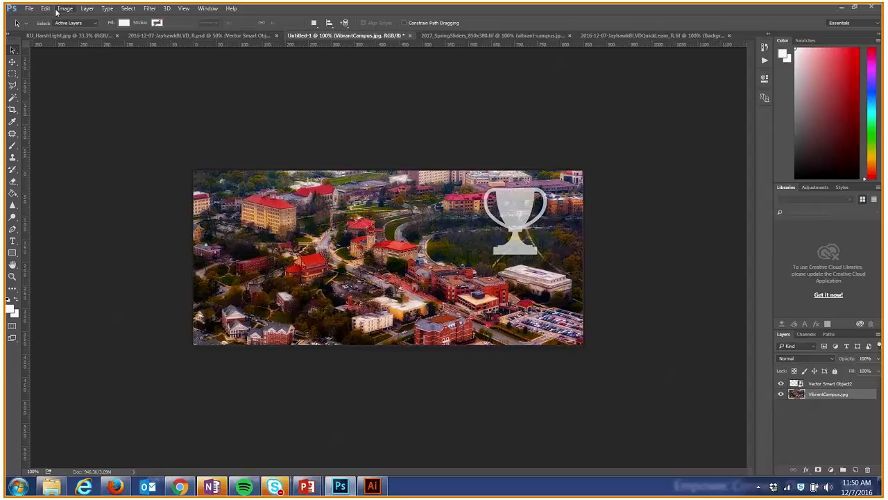
pyautogui.click(29, 8)
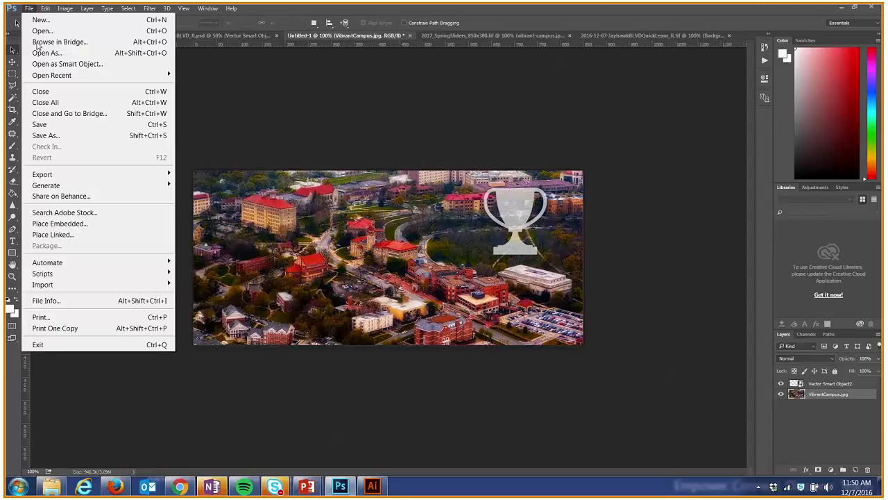
pyautogui.click(49, 135)
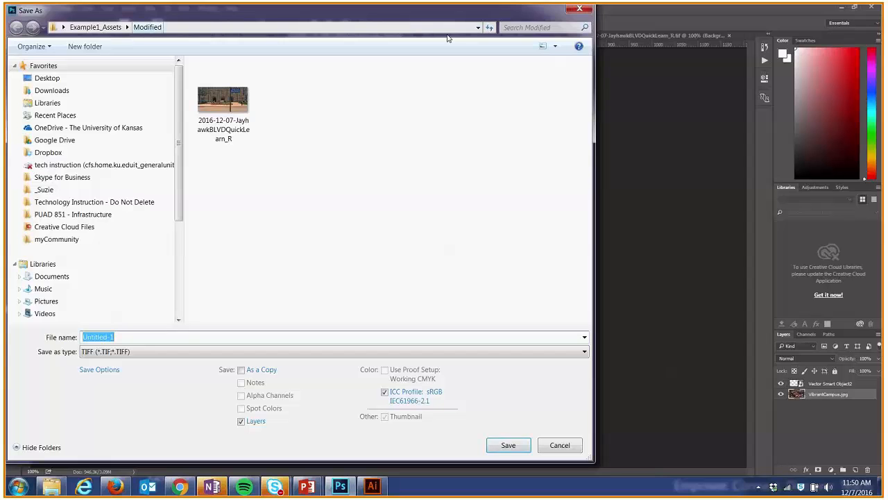
pyautogui.click(560, 445)
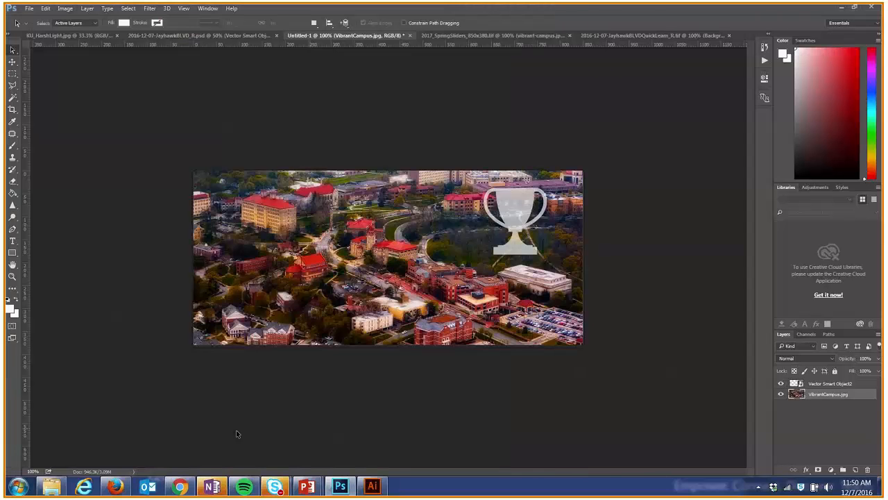
# Step: Switch to File Explorer and browse from the desktop to the Modified folder in Example1_Assets
pyautogui.click(52, 486)
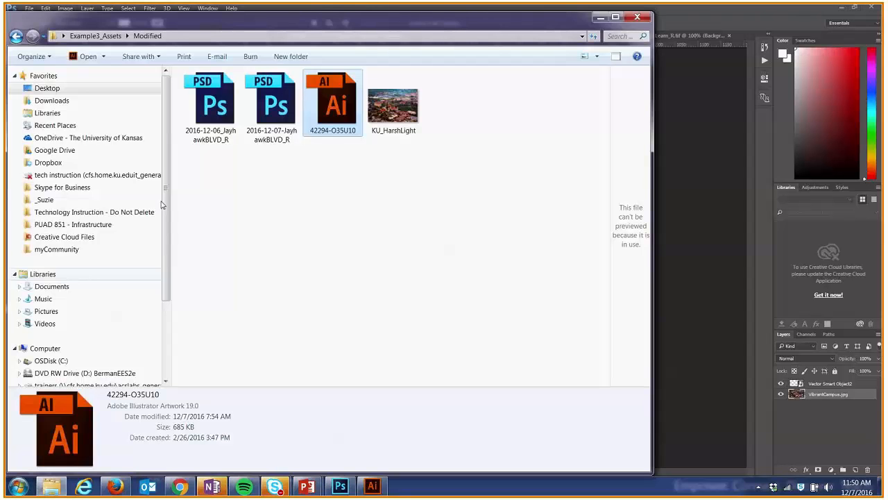
pyautogui.click(47, 88)
pyautogui.doubleClick(224, 165)
pyautogui.doubleClick(210, 104)
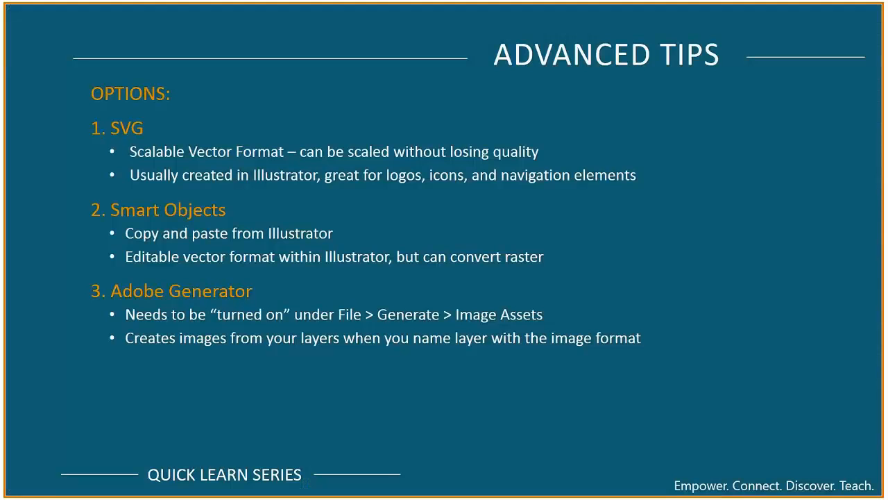
# Step: Return to Photoshop and save the document as the TIFF file ModifiedSlider with layers kept and no image compression
pyautogui.press('super')
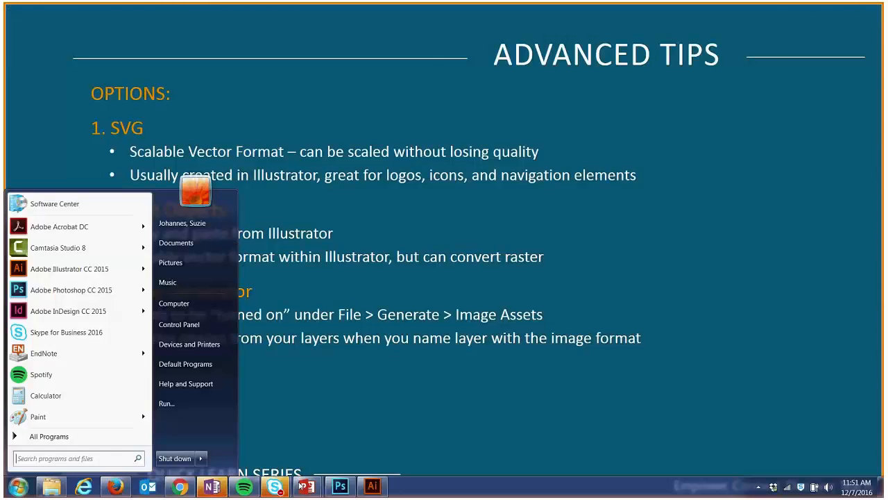
pyautogui.click(340, 485)
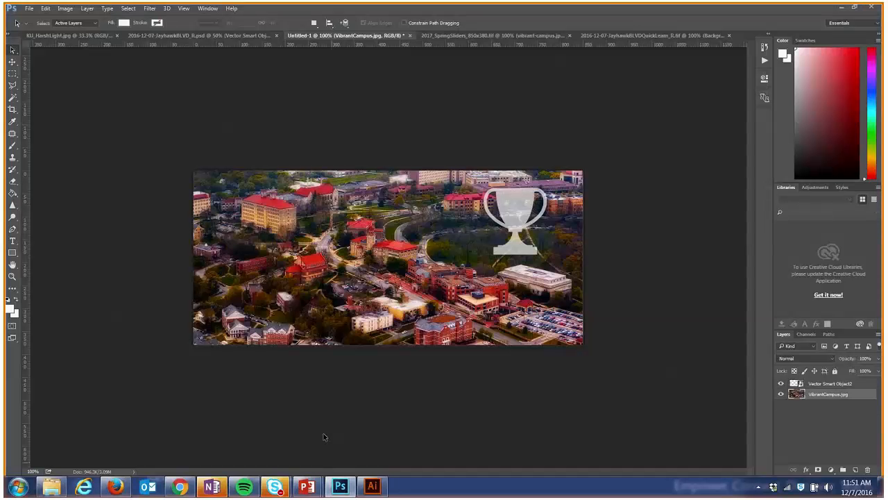
pyautogui.hotkey('ctrl', 'shift', 's')
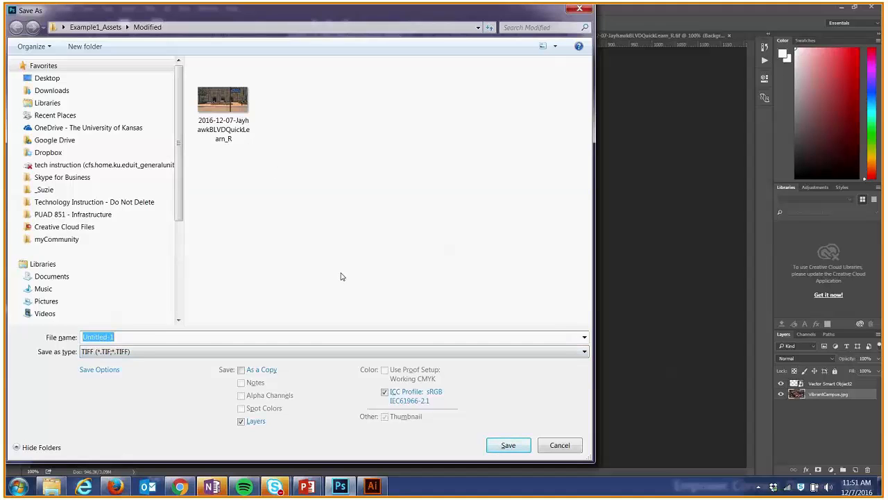
pyautogui.write('Modified')
pyautogui.press('BackSpace')
pyautogui.press('BackSpace')
pyautogui.press('BackSpace')
pyautogui.press('BackSpace')
pyautogui.press('BackSpace')
pyautogui.write('Slider')
pyautogui.press('Return')
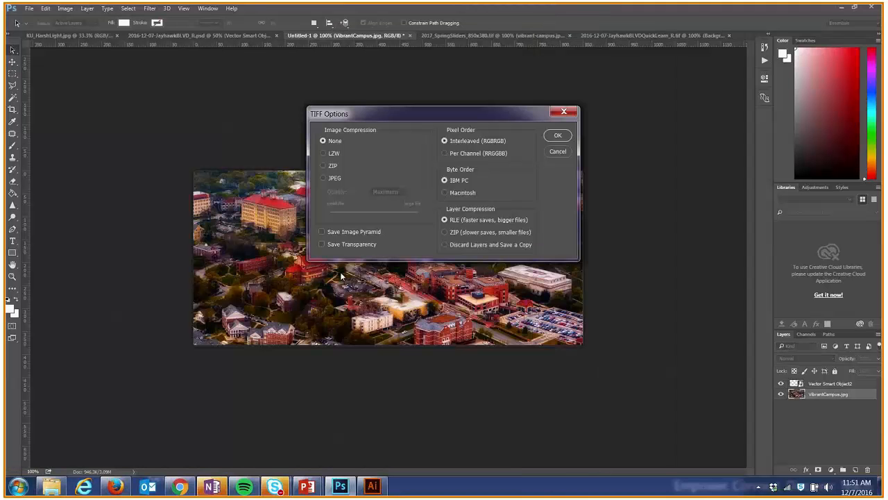
pyautogui.click(569, 137)
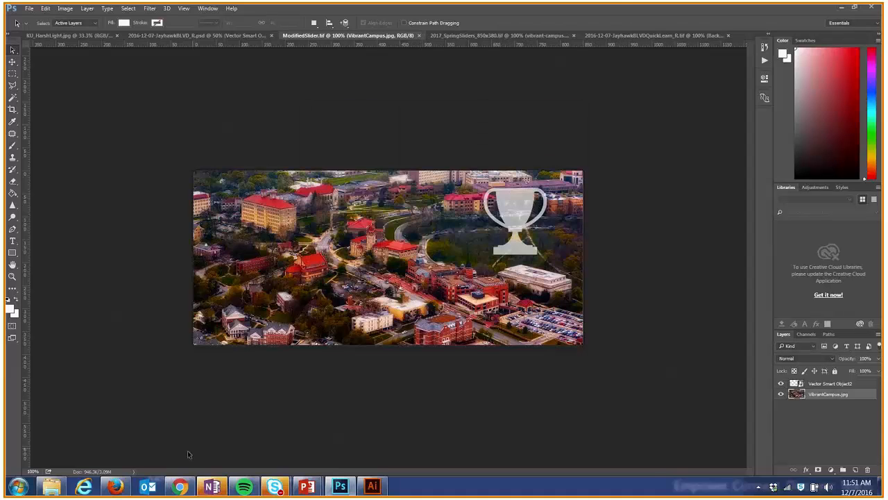
# Step: Switch to File Explorer, open the ModifiedSlider-assets folder, and inspect the VibrantCampus and Untitled-1 images
pyautogui.click(61, 486)
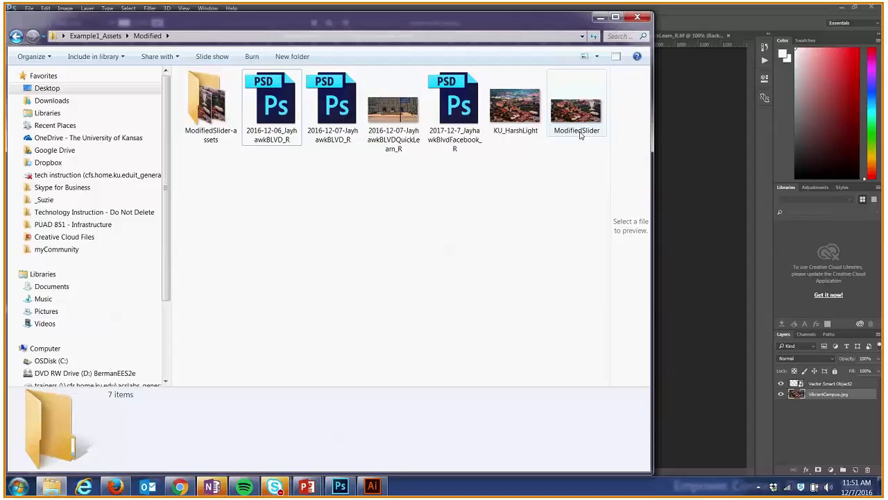
pyautogui.doubleClick(221, 118)
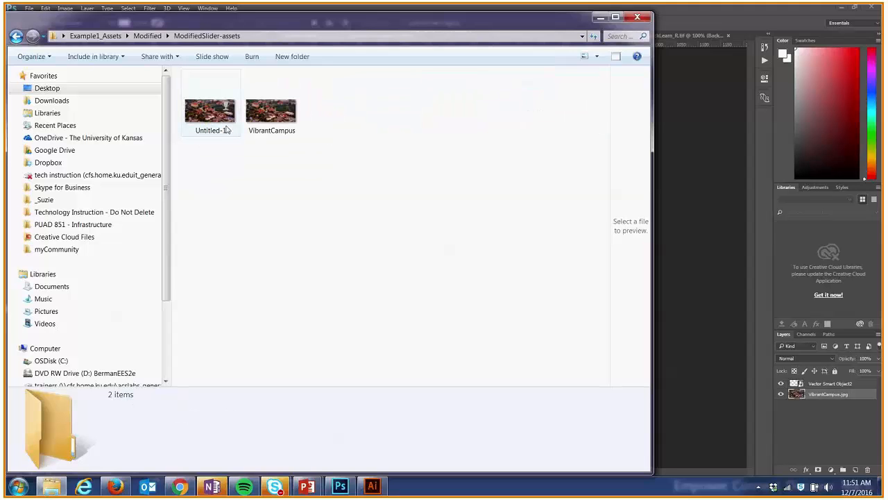
pyautogui.click(262, 121)
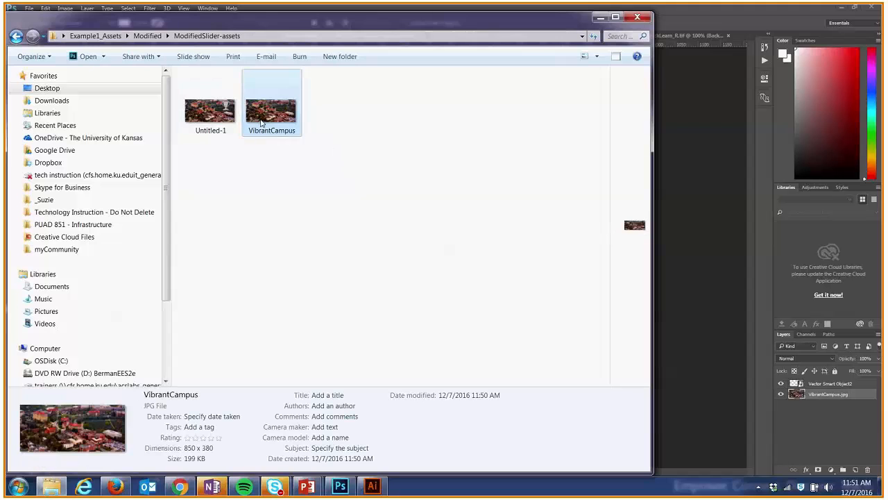
pyautogui.click(223, 120)
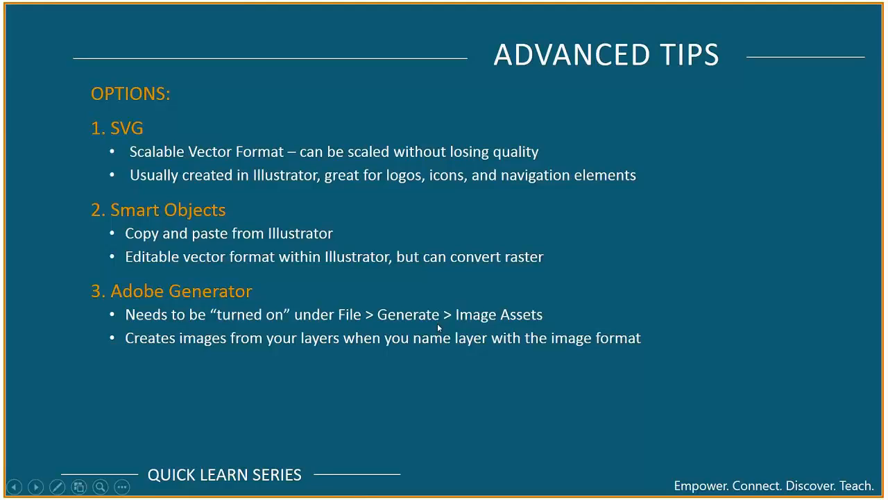
# Step: Return to Photoshop and examine the asset naming syntax in the layer name of the 2017_SpringSliders_850x380.tif document
pyautogui.press('super')
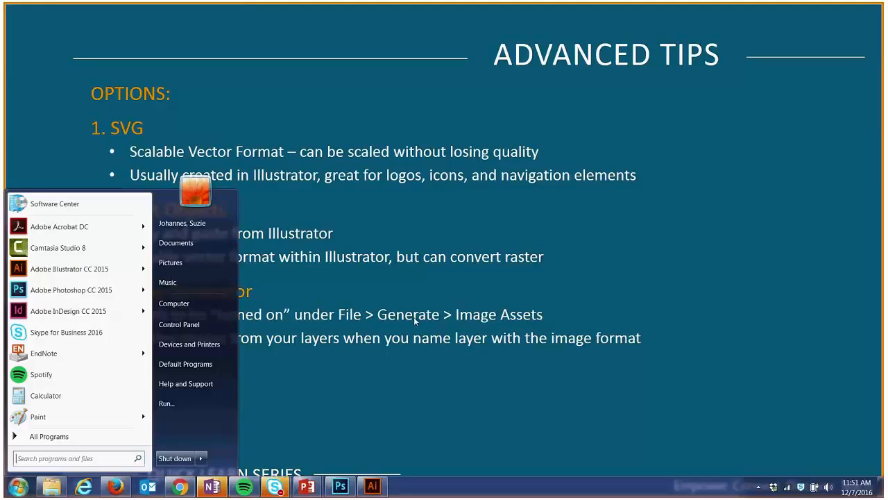
pyautogui.click(341, 486)
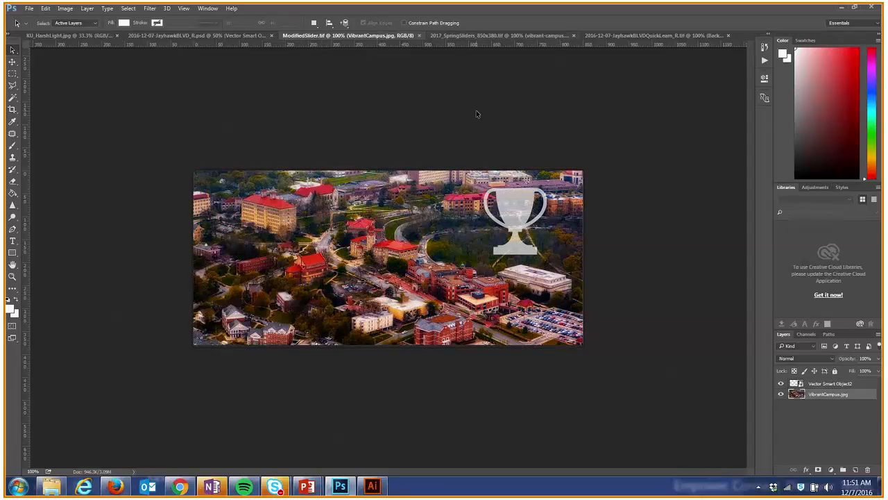
pyautogui.click(450, 35)
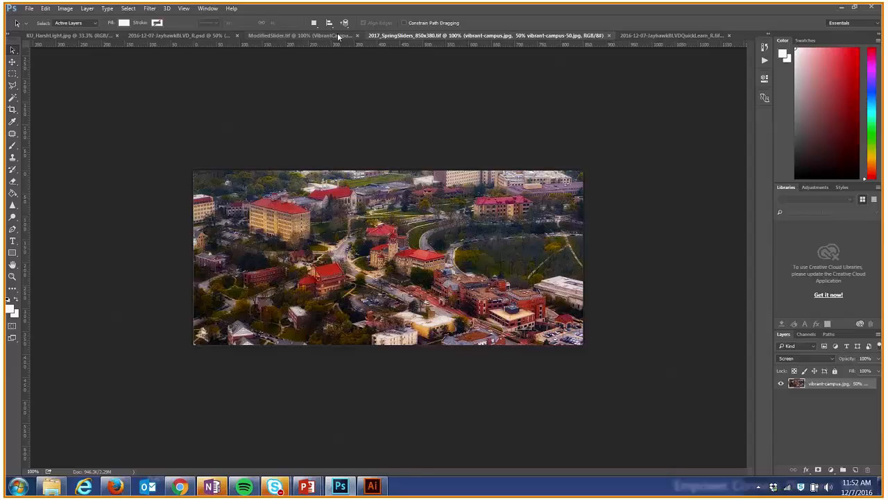
pyautogui.doubleClick(859, 385)
pyautogui.click(838, 398)
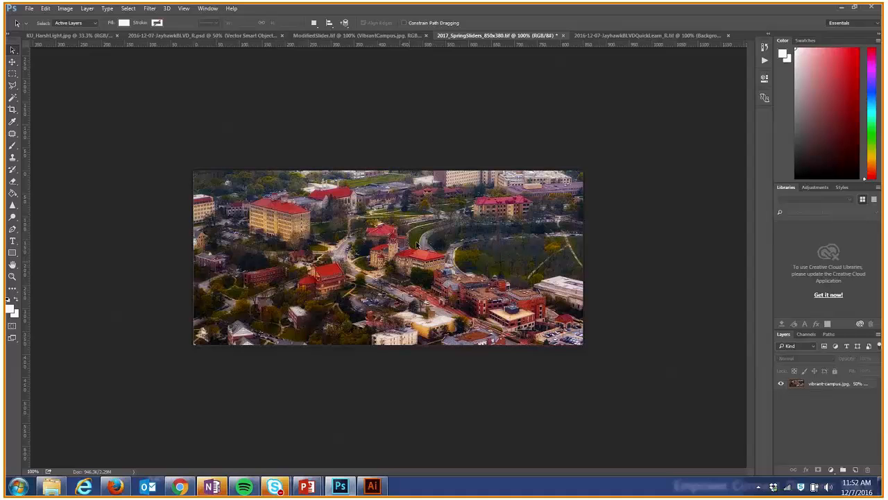
pyautogui.click(824, 385)
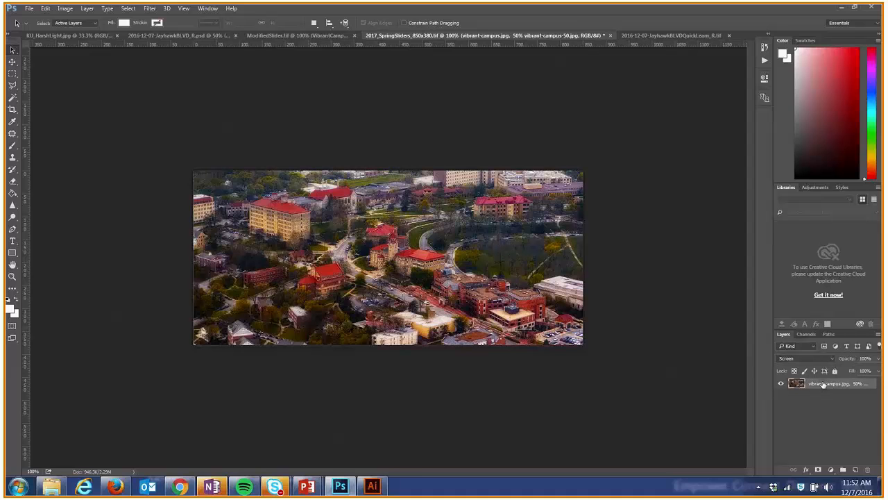
pyautogui.doubleClick(824, 385)
pyautogui.press('Return')
# Step: Switch to the PowerPoint slideshow and advance from Advanced Tips to the Keyboard Shortcuts slide
pyautogui.hotkey('alt', 'Tab')
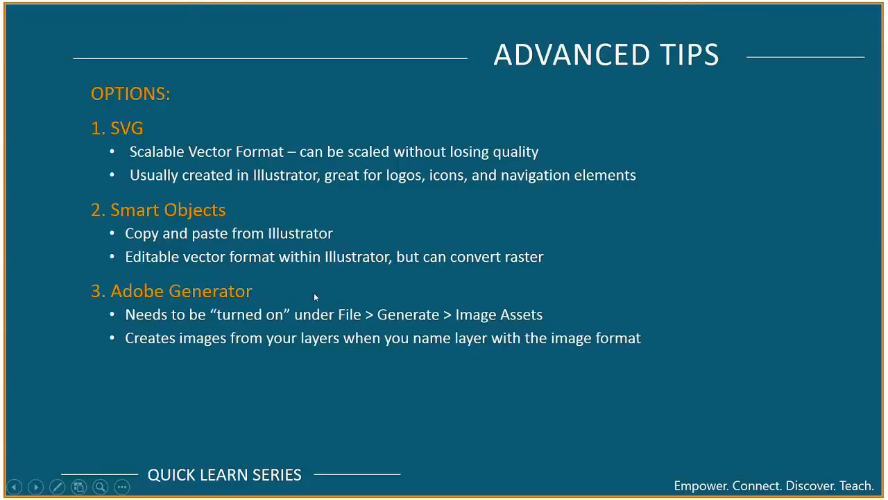
pyautogui.click(351, 304)
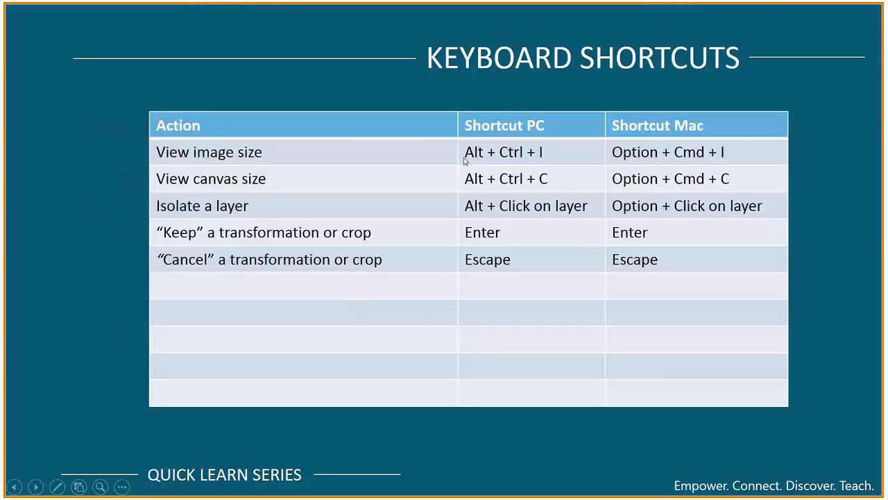